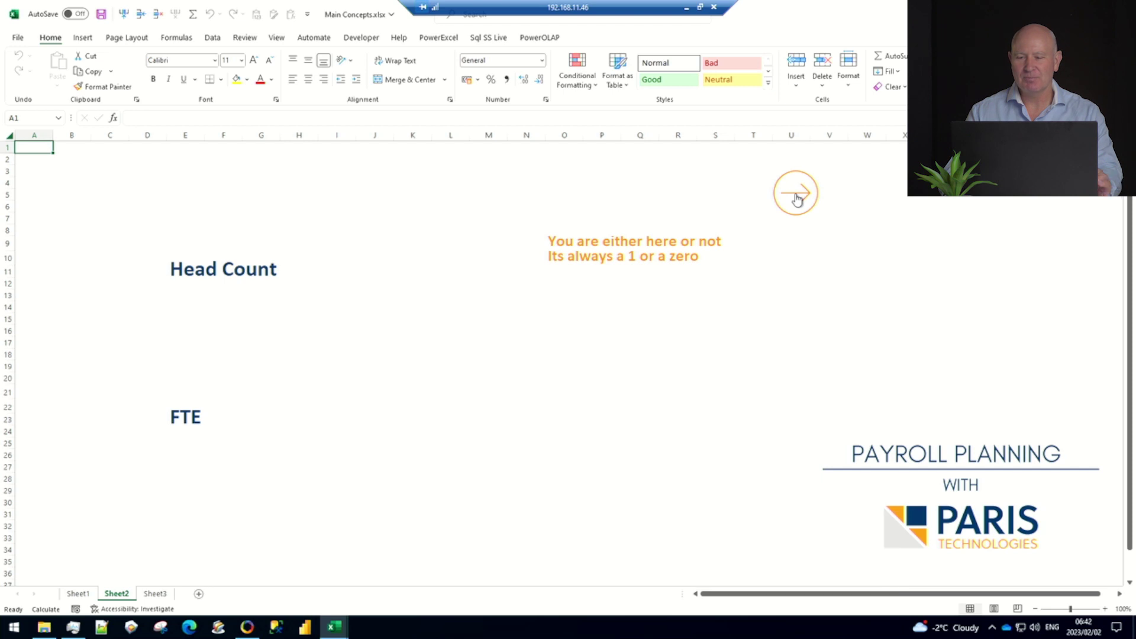
Go to the FTE definition page on Sheet3, then close the Main Concepts workbook.
{"action": "left_click", "coordinate": [796, 197]}
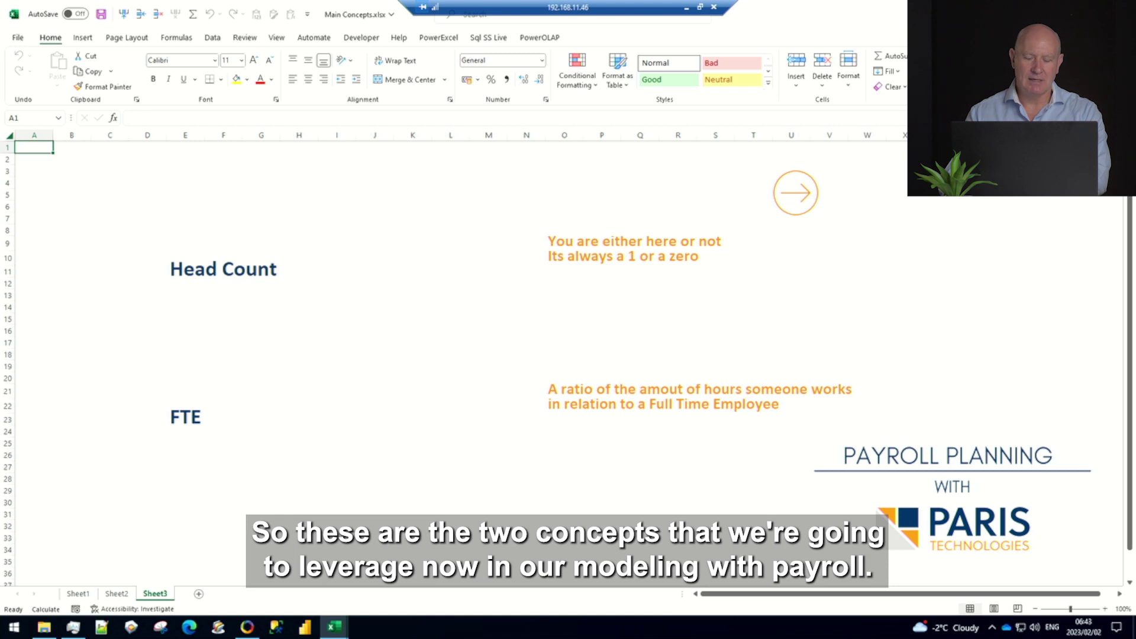
{"action": "key", "text": "alt+F4"}
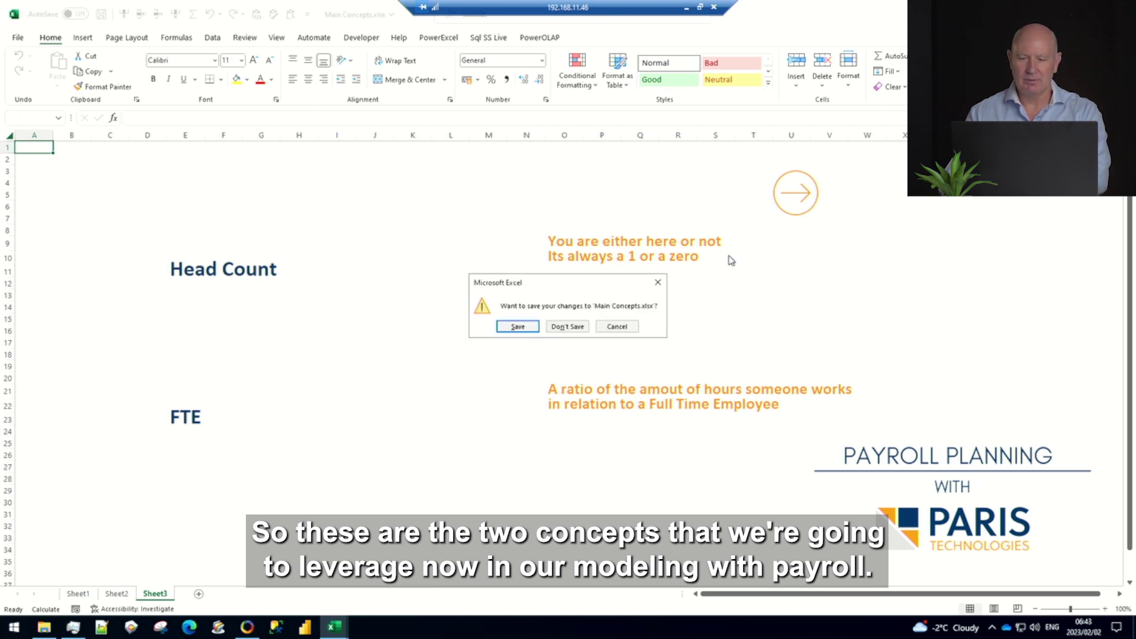
Discard the Main Concepts changes and open the Individual Calculations workbook.
{"action": "left_click", "coordinate": [568, 327]}
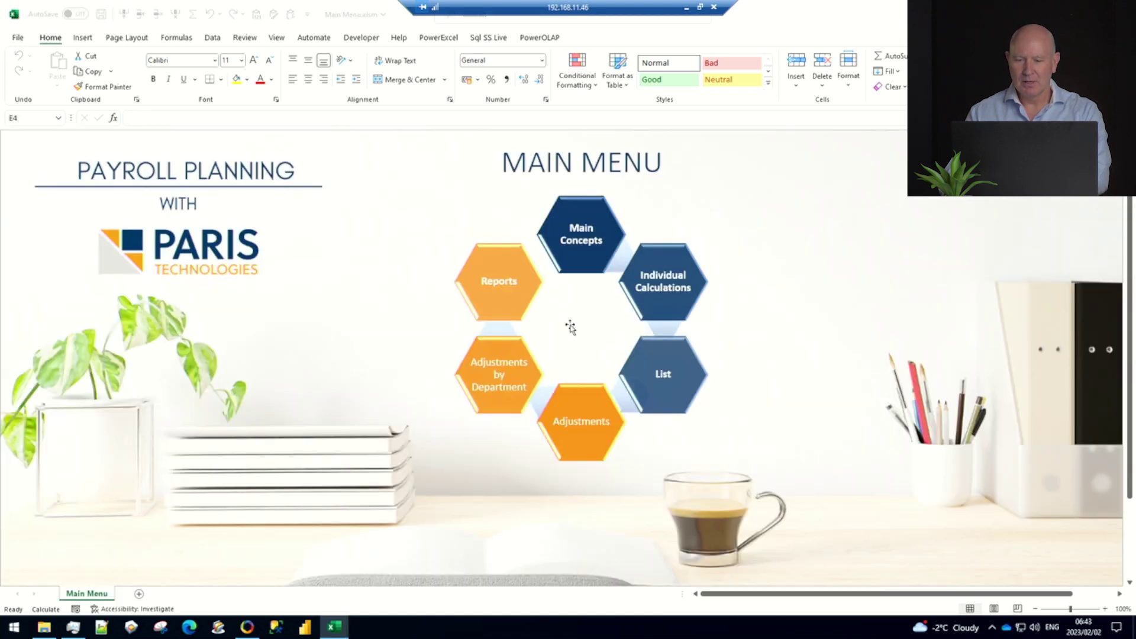
{"action": "left_click", "coordinate": [664, 288]}
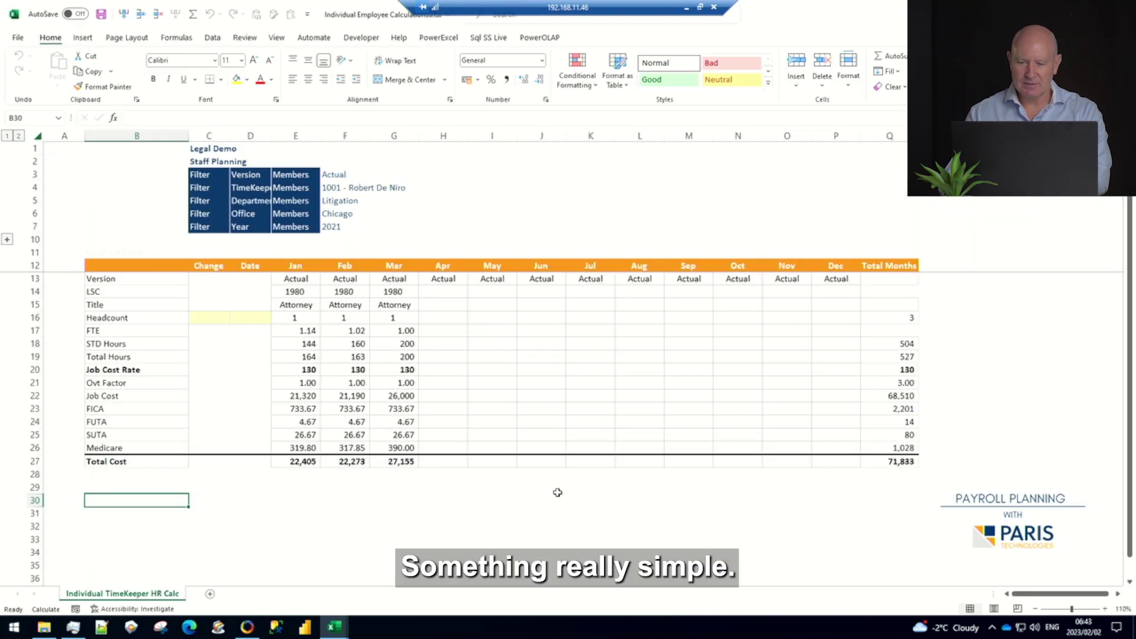
{"action": "left_click", "coordinate": [540, 515]}
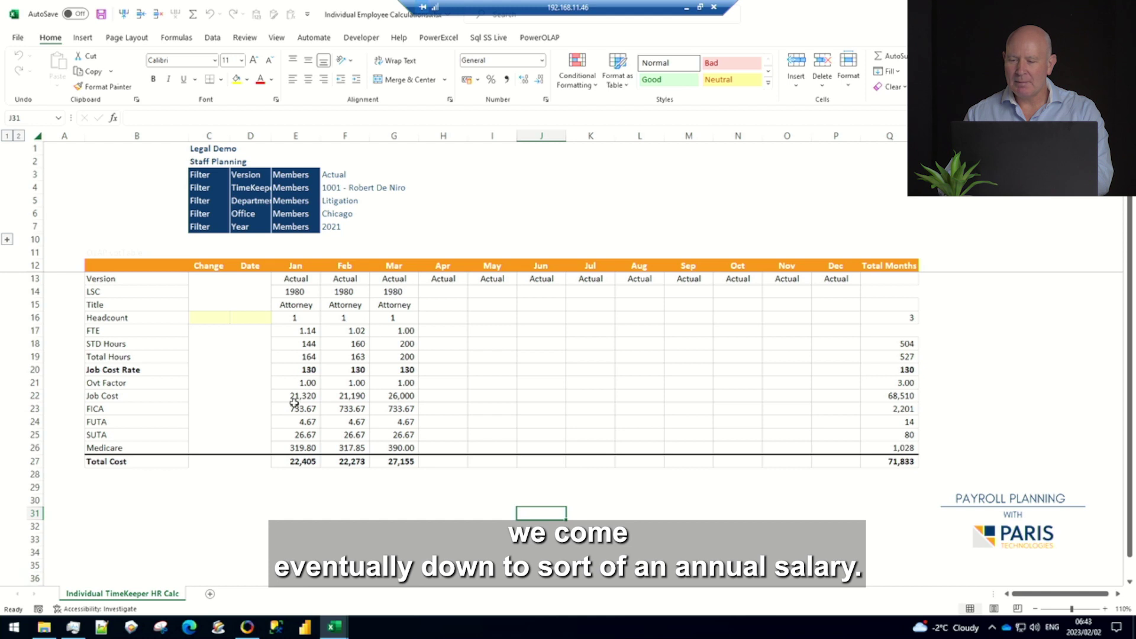
Review the January Job Cost and select the Version filter cell showing Actual.
{"action": "left_click", "coordinate": [299, 397]}
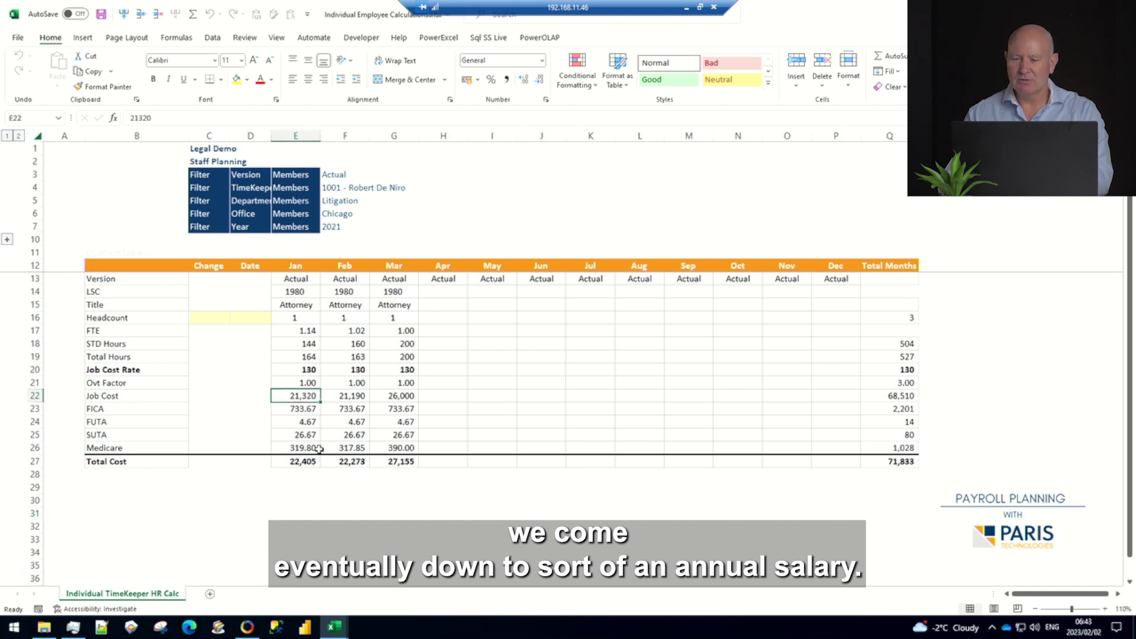
{"action": "left_click", "coordinate": [351, 516]}
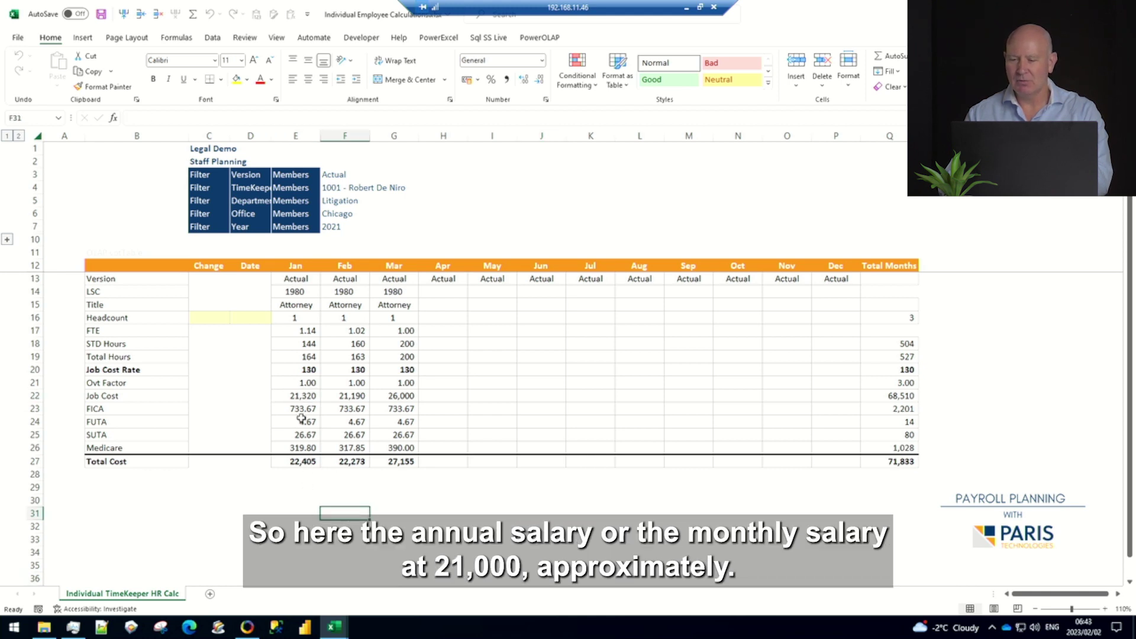
{"action": "left_click", "coordinate": [301, 394]}
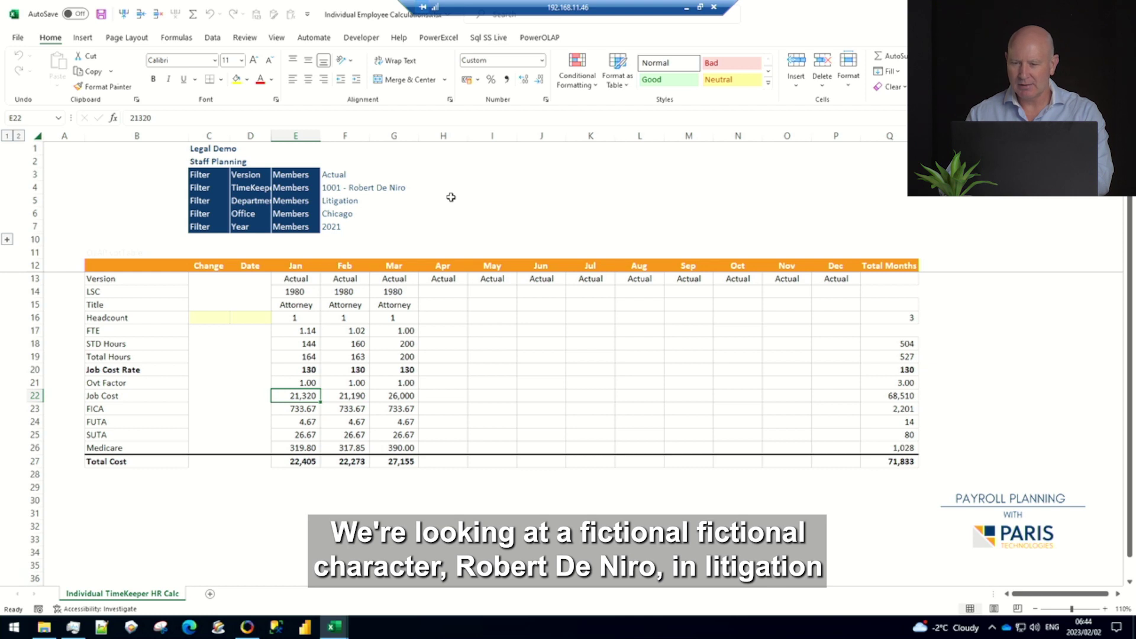
{"action": "left_click", "coordinate": [330, 175]}
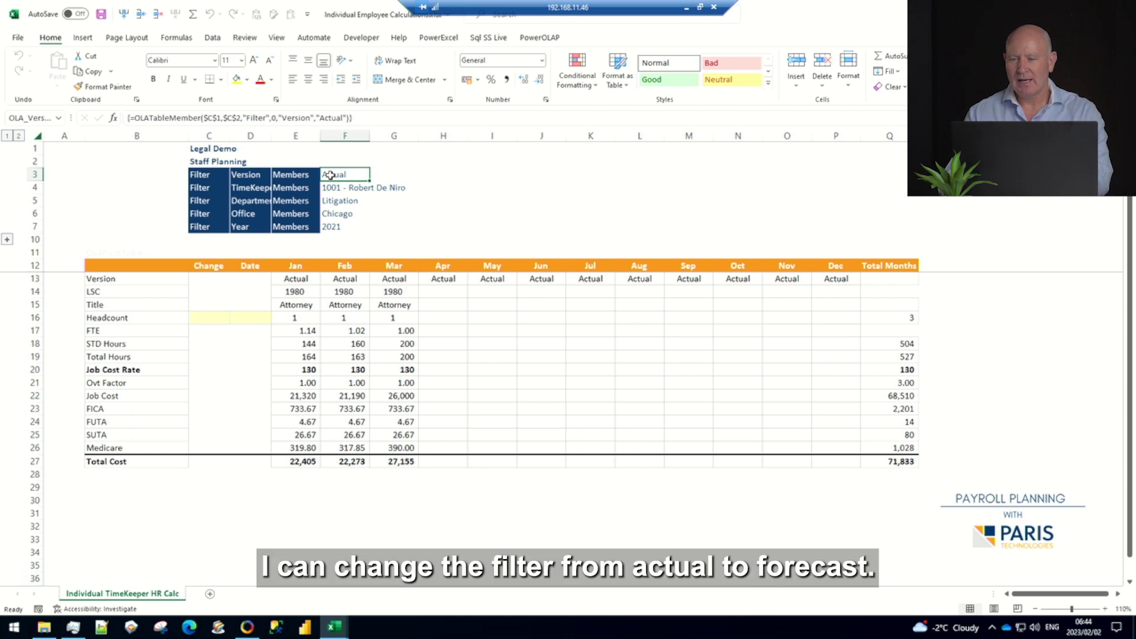
Change the Version filter from Actual to Forecast.
{"action": "double_click", "coordinate": [330, 175]}
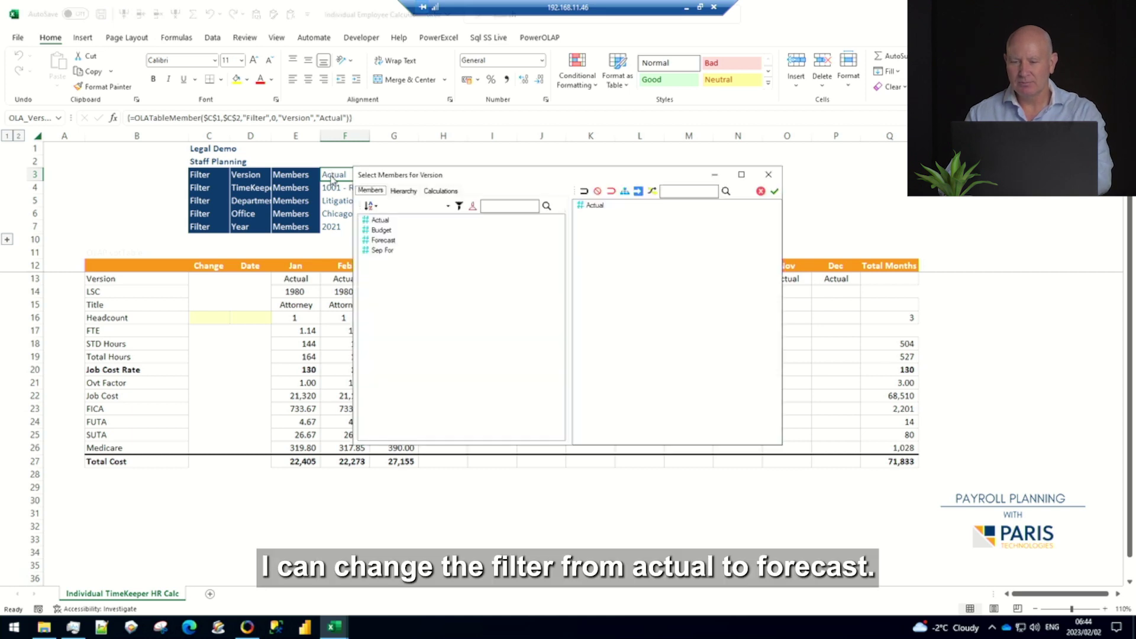
{"action": "left_click", "coordinate": [385, 241]}
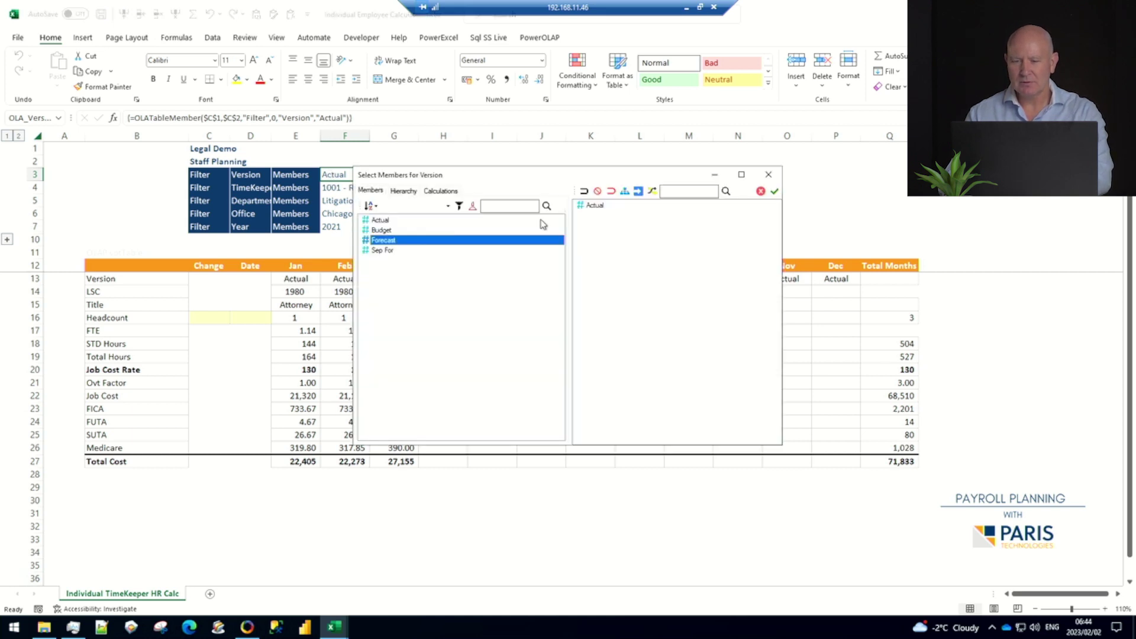
{"action": "left_click", "coordinate": [610, 191]}
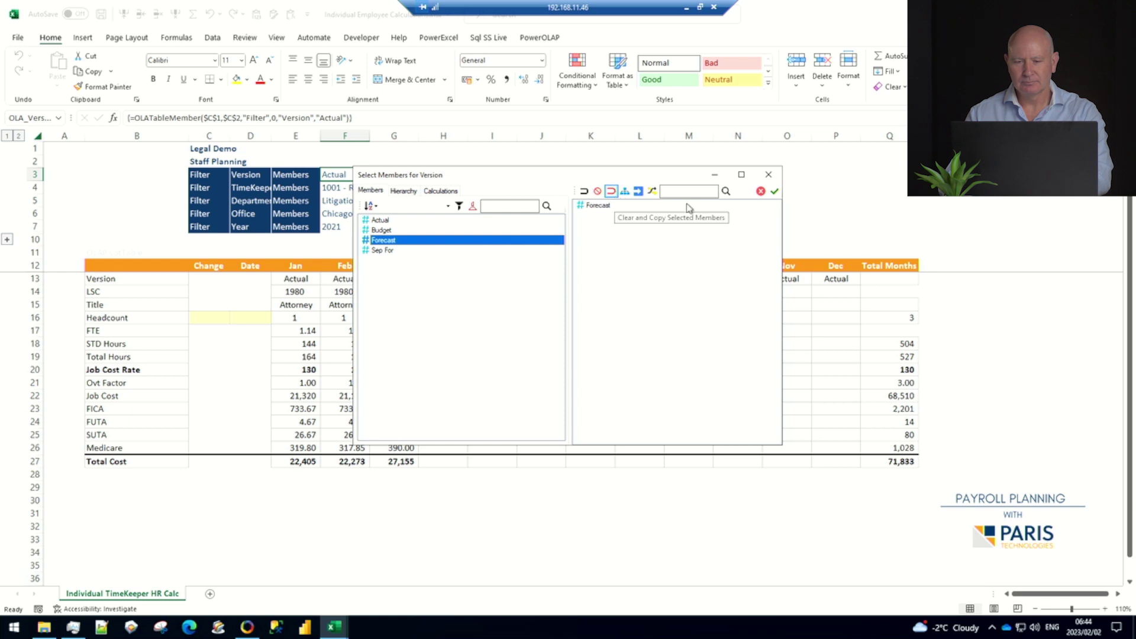
{"action": "left_click", "coordinate": [775, 191]}
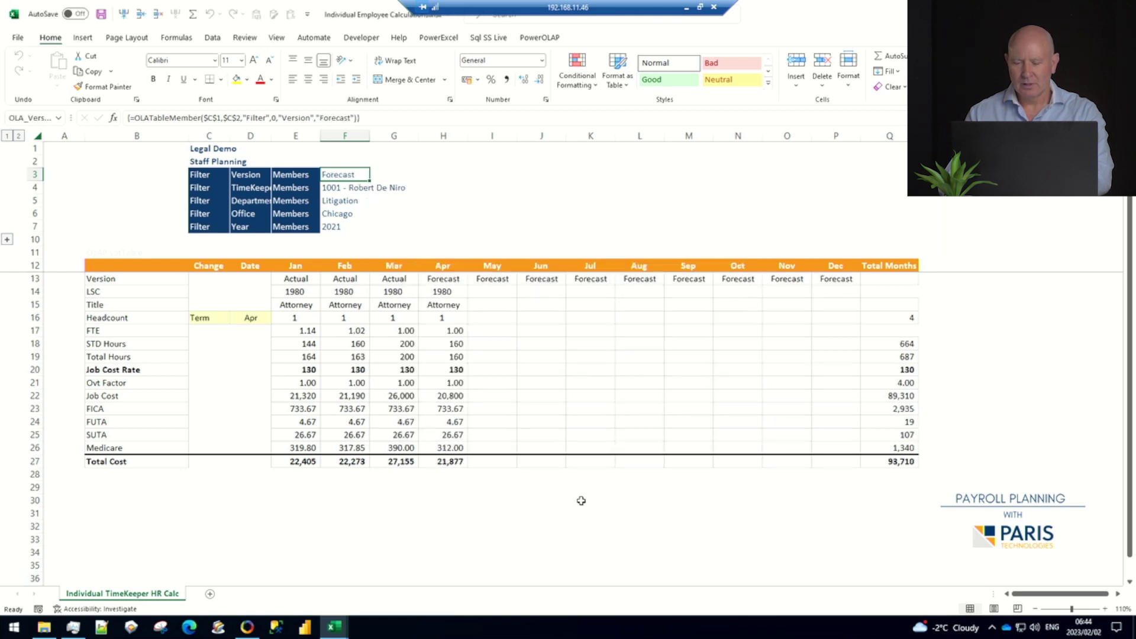
Enter 0 in the Change cell C16 to clear the April termination.
{"action": "left_click", "coordinate": [203, 318]}
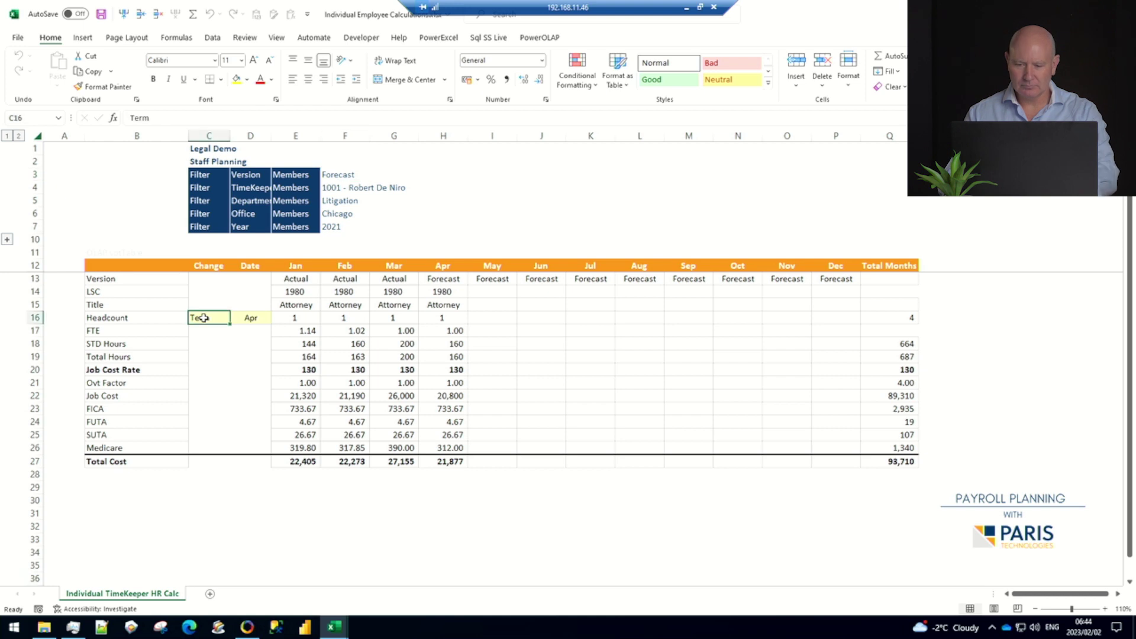
{"action": "type", "text": "0"}
{"action": "key", "text": "Tab"}
{"action": "key", "text": "Tab"}
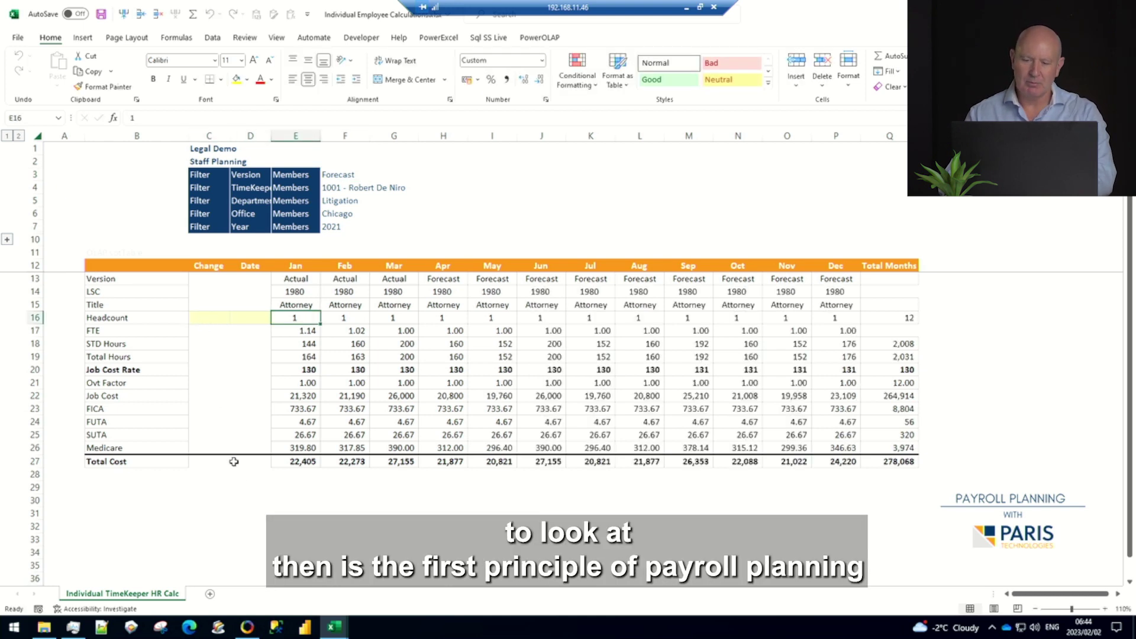
{"action": "left_click", "coordinate": [238, 490]}
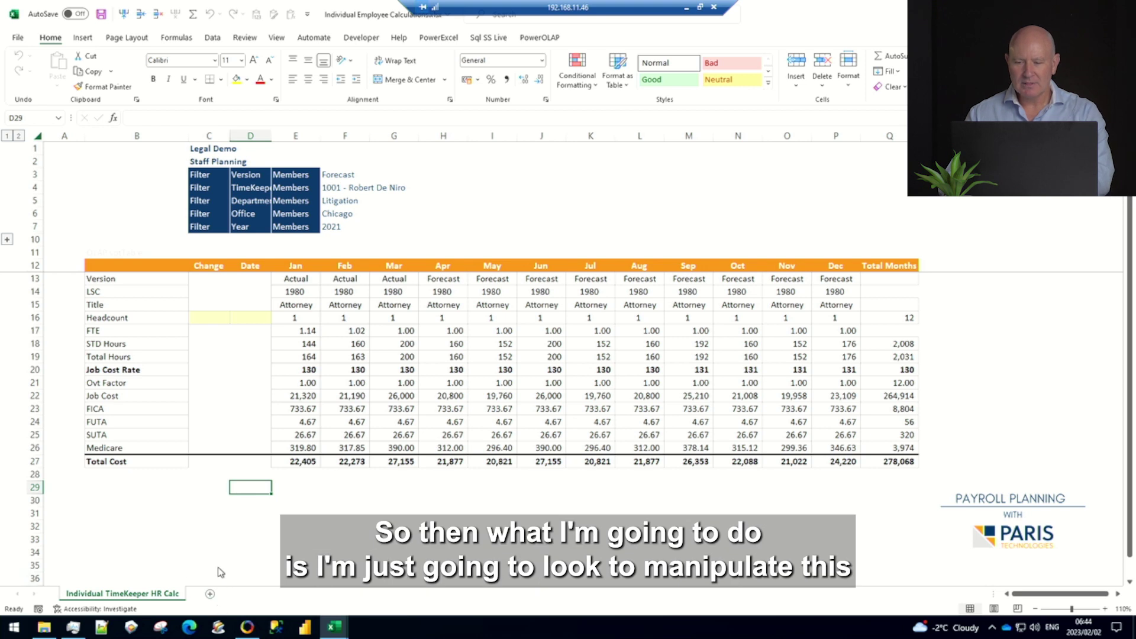
Enter Term in C16 with the month first Aug, then Sep, giving Total Cost 210,787.
{"action": "left_click", "coordinate": [216, 318]}
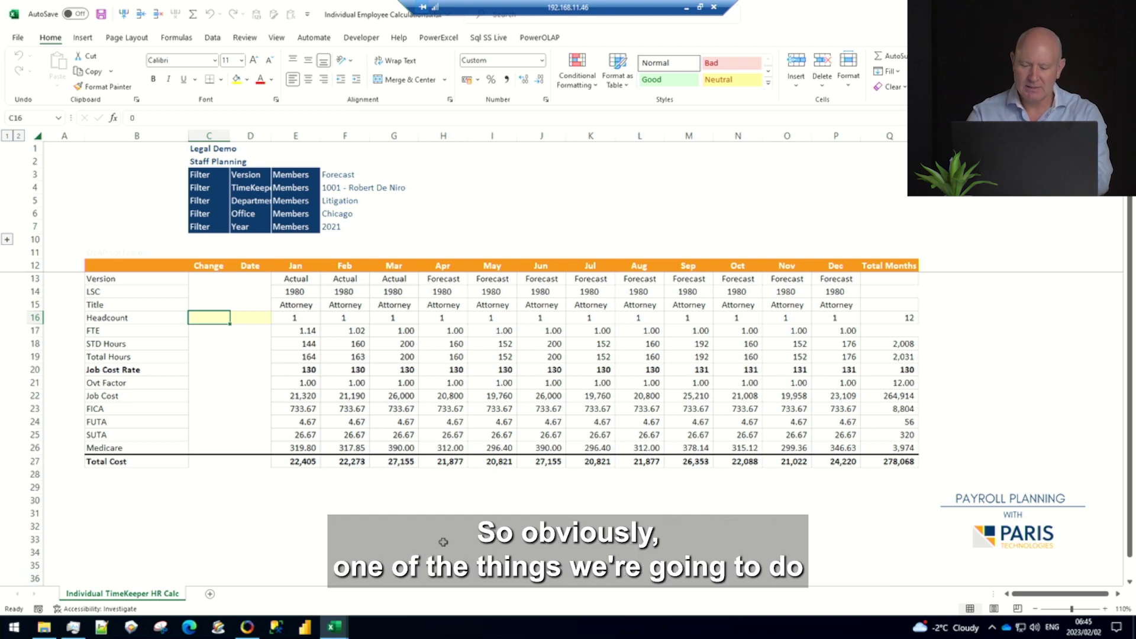
{"action": "type", "text": "Term"}
{"action": "key", "text": "Tab"}
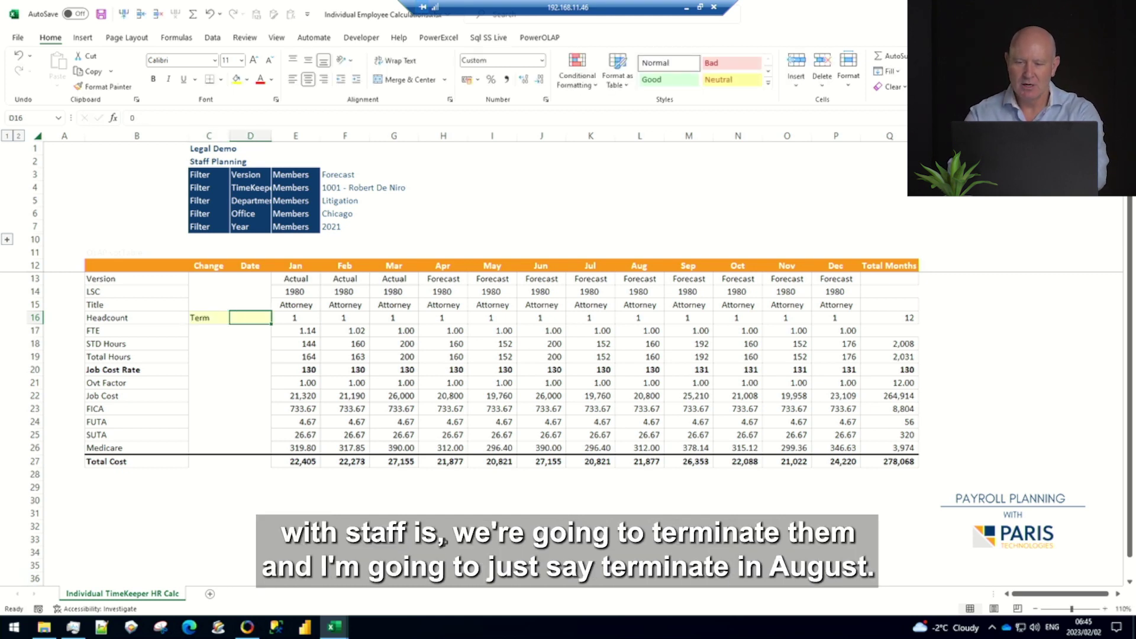
{"action": "type", "text": "Aug"}
{"action": "key", "text": "ctrl+Return"}
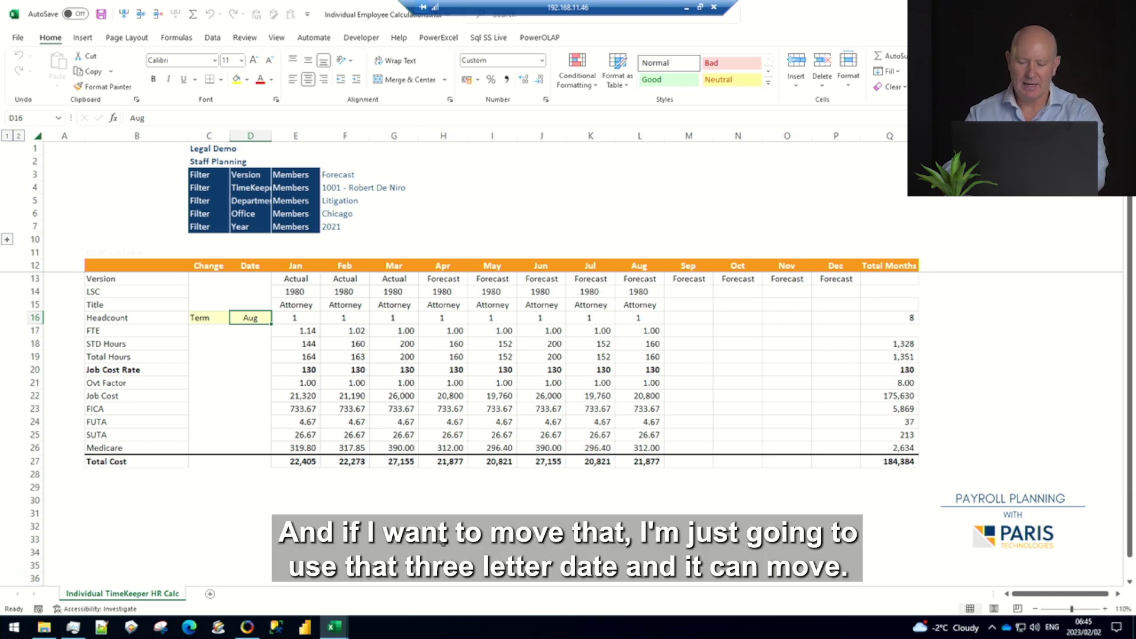
{"action": "type", "text": "Sep"}
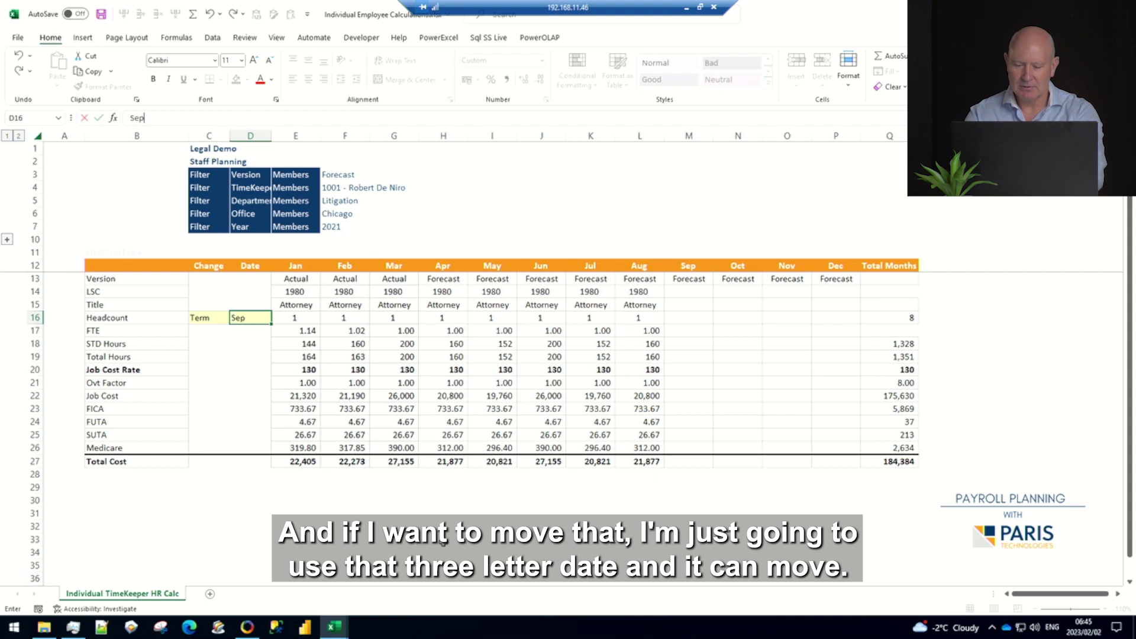
{"action": "key", "text": "Return"}
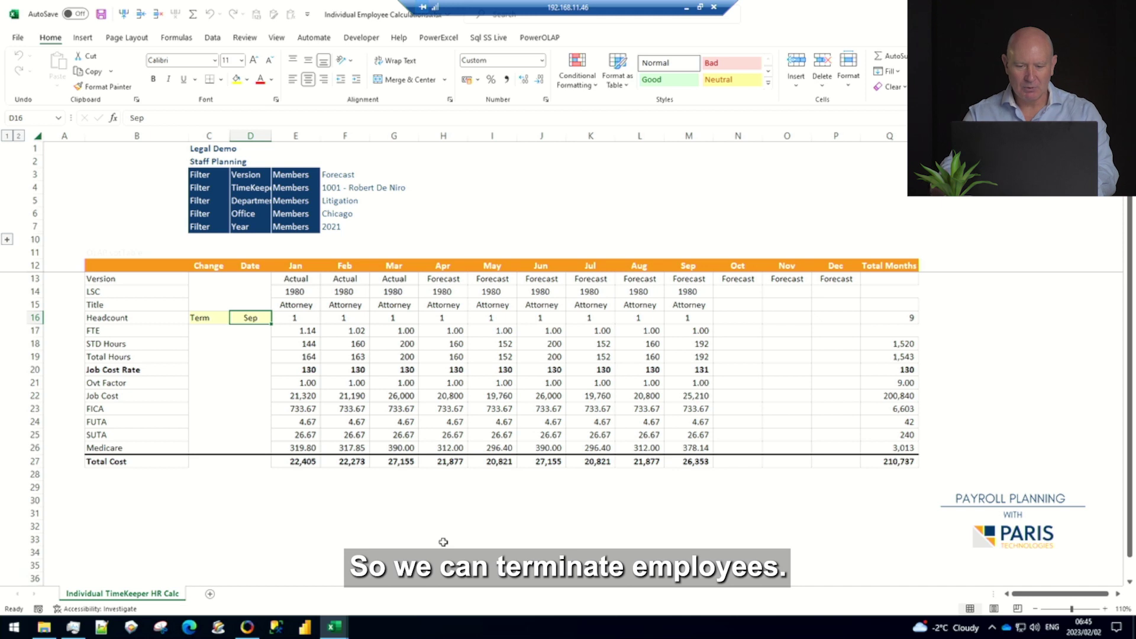
{"action": "key", "text": "Left"}
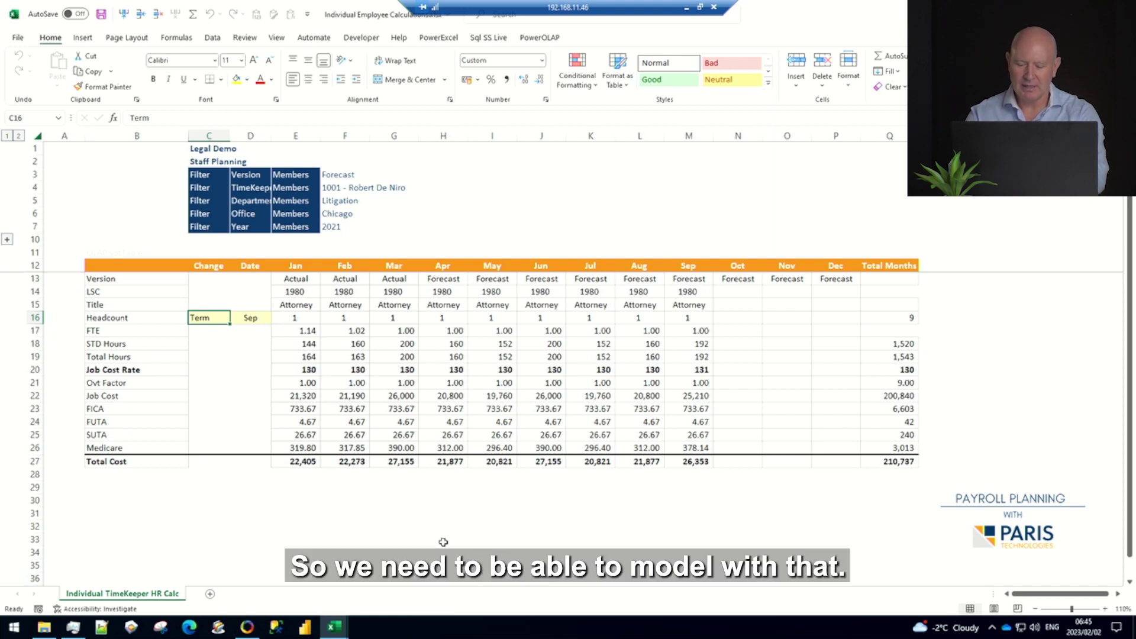
Set the employee's change to loa for Aug-Sep, then extend the leave to Jun-Sep.
{"action": "type", "text": "loa"}
{"action": "key", "text": "Tab"}
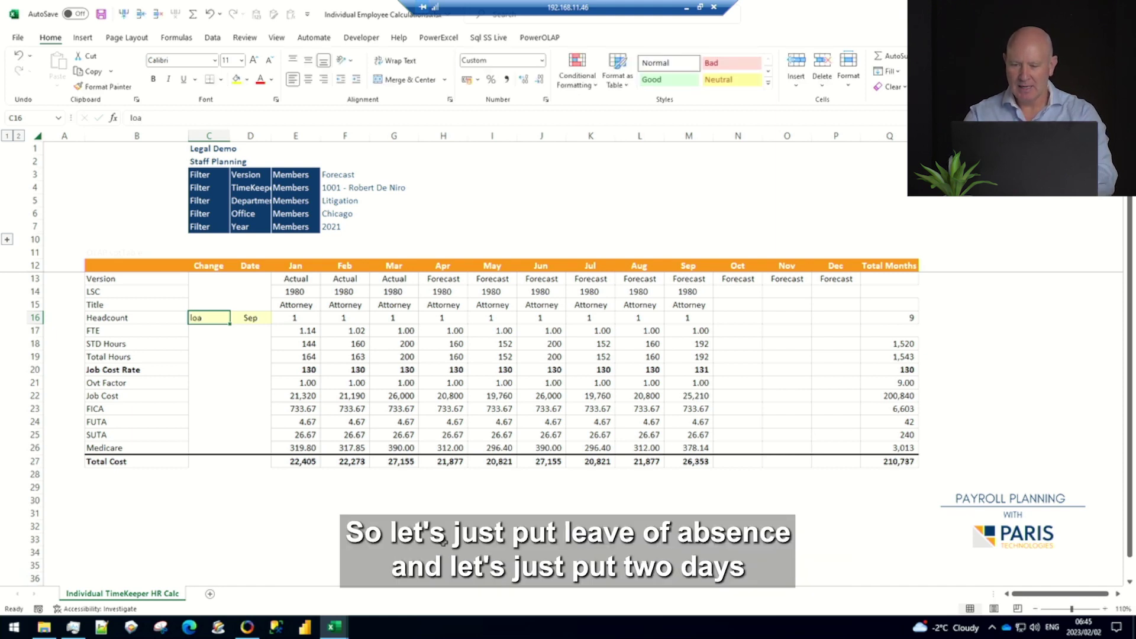
{"action": "type", "text": "A"}
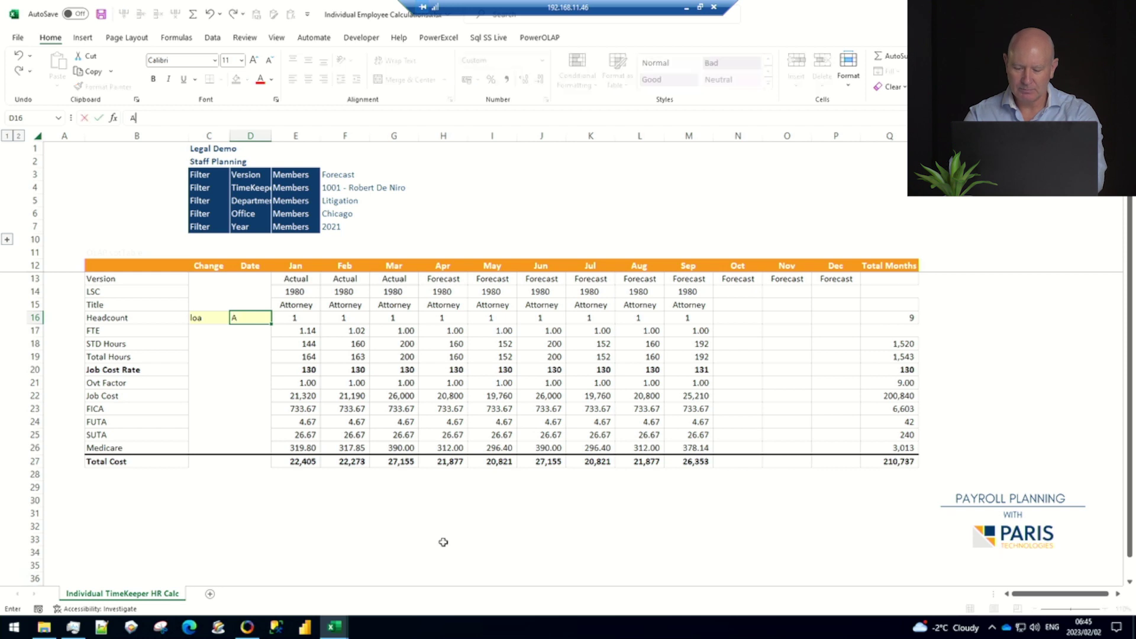
{"action": "type", "text": "ug-Sep"}
{"action": "key", "text": "ctrl+Return"}
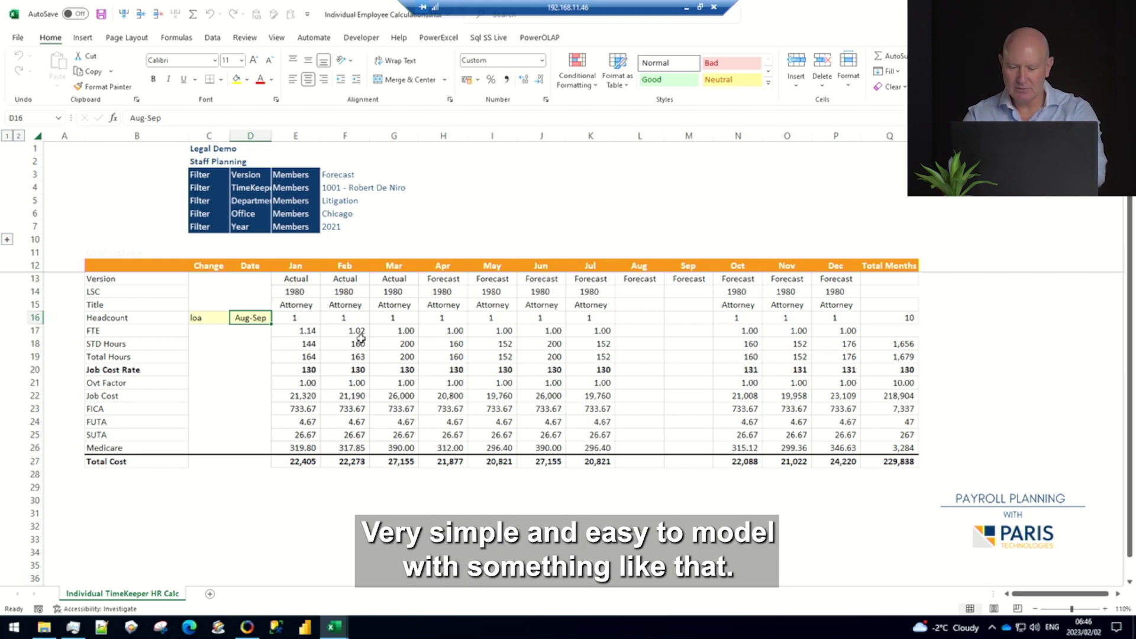
{"action": "type", "text": "Jun-Sep"}
{"action": "key", "text": "ctrl+Return"}
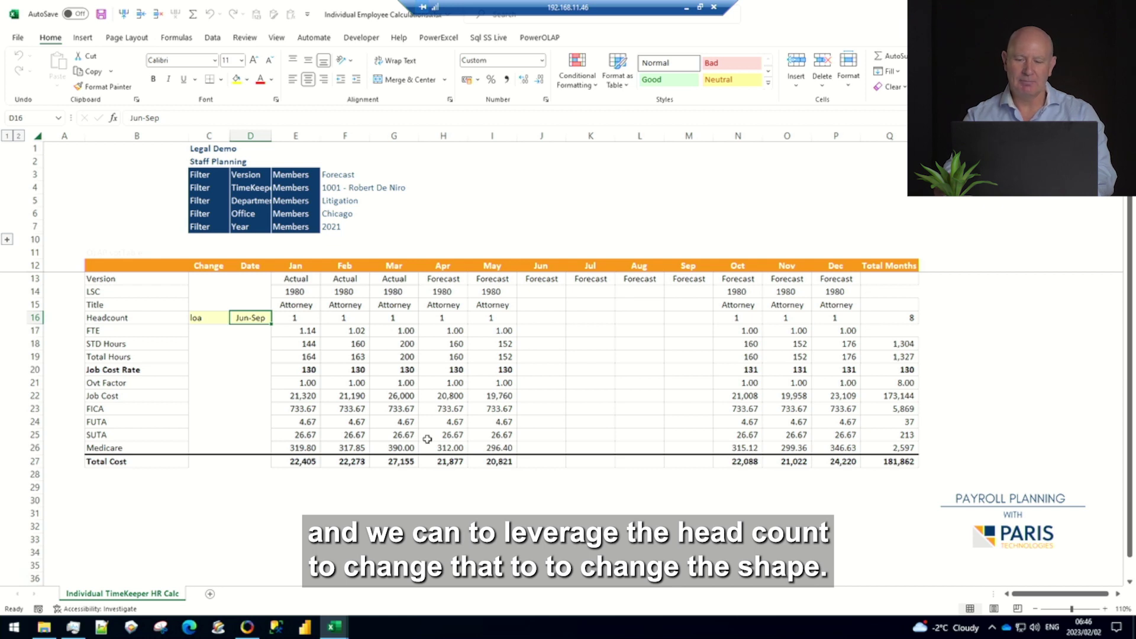
Replace the leave with a Term change effective Jun.
{"action": "key", "text": "Left"}
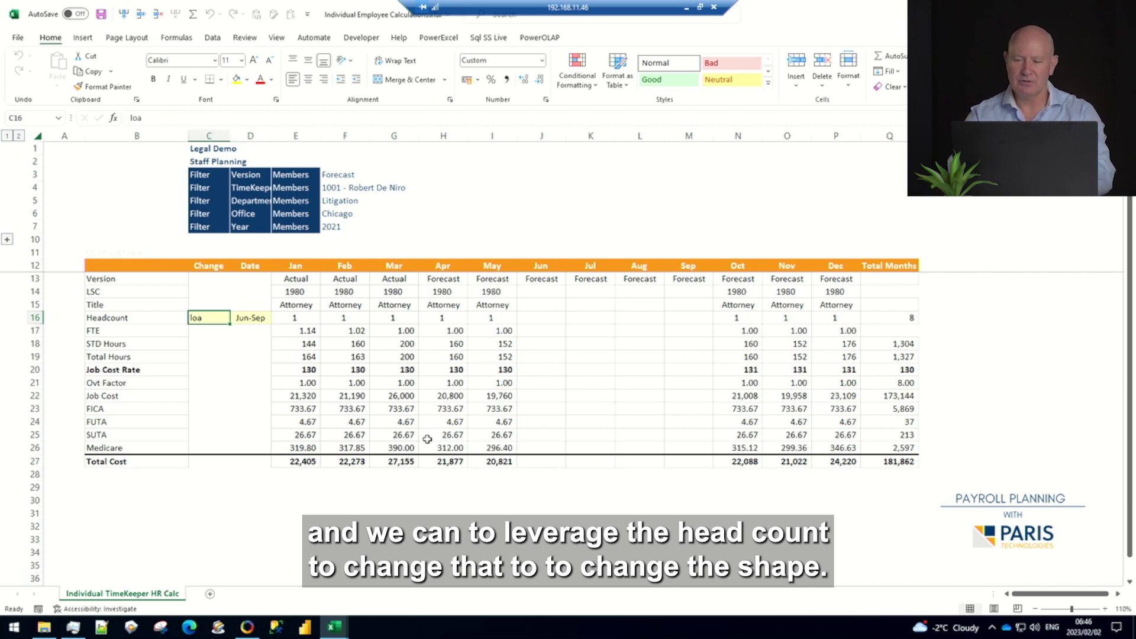
{"action": "type", "text": "Term"}
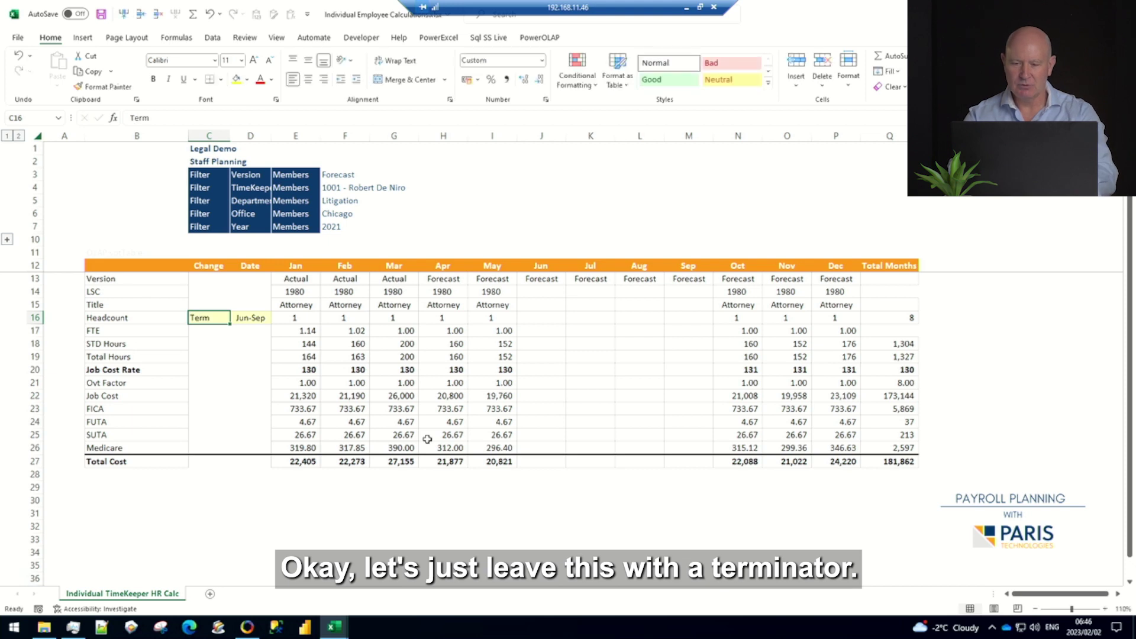
{"action": "key", "text": "Tab"}
{"action": "type", "text": "Jun"}
{"action": "key", "text": "ctrl+Return"}
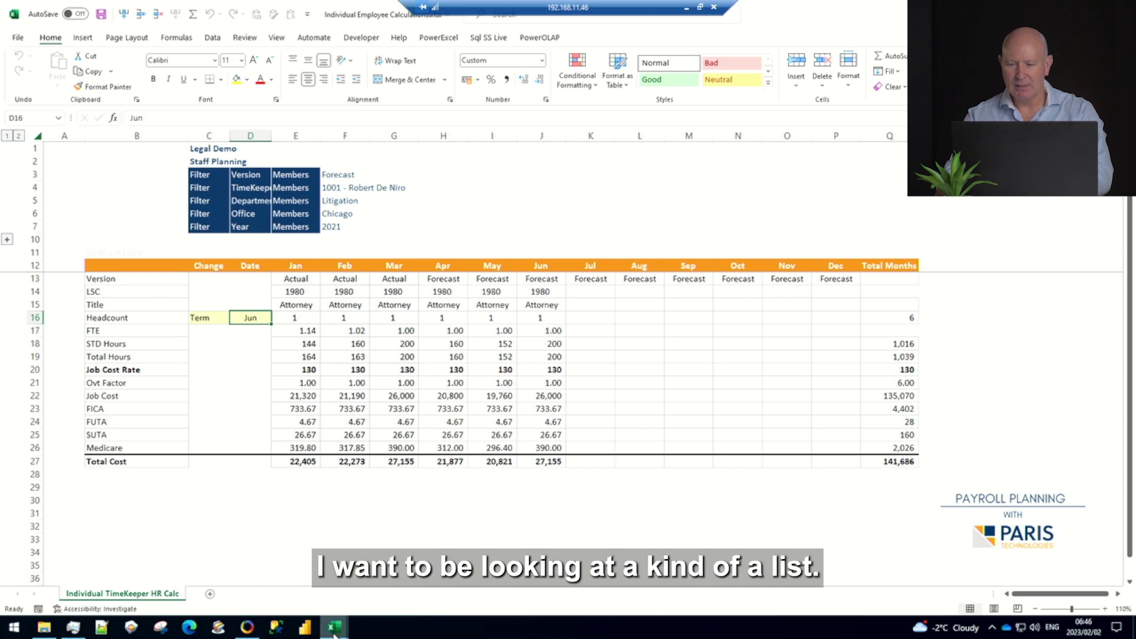
From the Main Menu workbook, open the Employee List showing all 25 employees.
{"action": "mouse_move", "coordinate": [334, 631]}
{"action": "left_click", "coordinate": [256, 583]}
{"action": "left_click", "coordinate": [687, 383]}
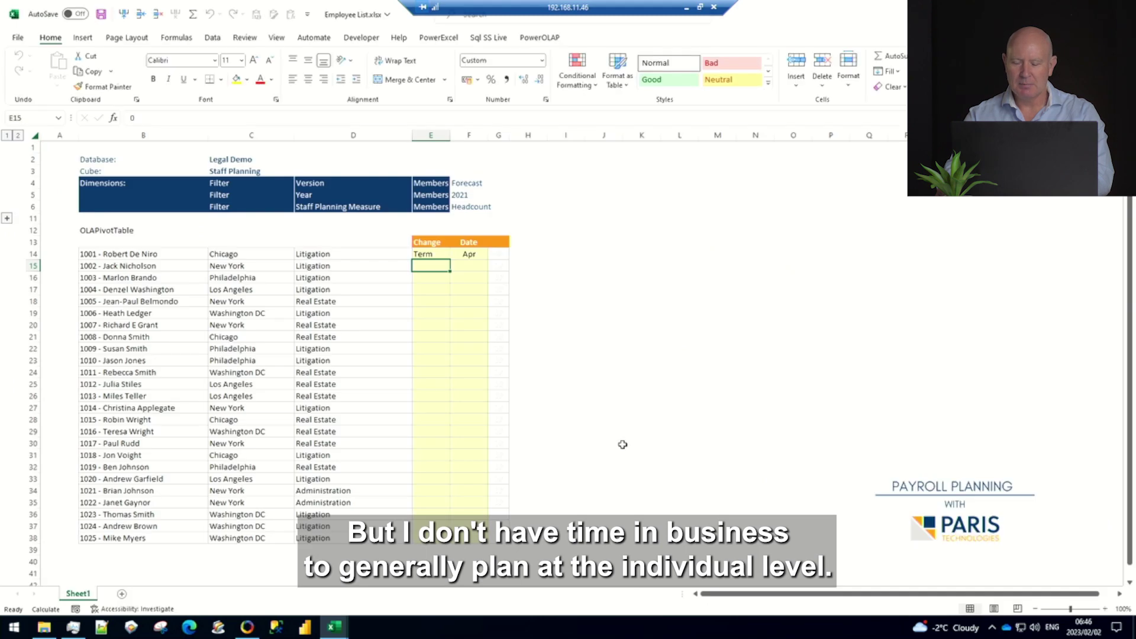
{"action": "left_click", "coordinate": [623, 445]}
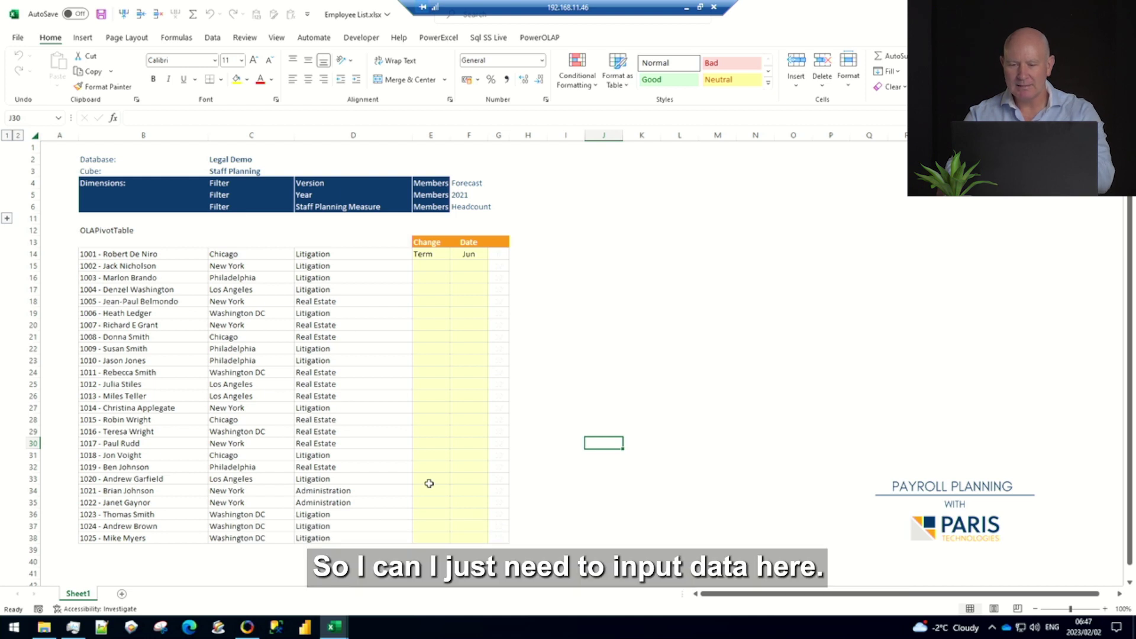
Give the row 20 employee an loa change for Aug-Sep.
{"action": "left_click", "coordinate": [423, 326]}
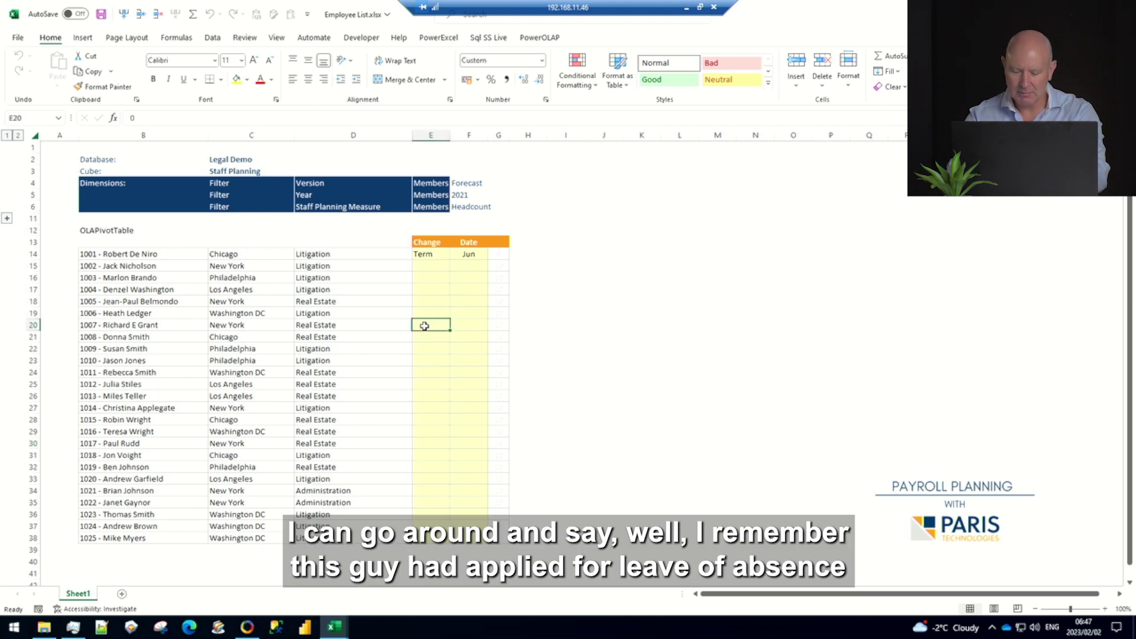
{"action": "type", "text": "low"}
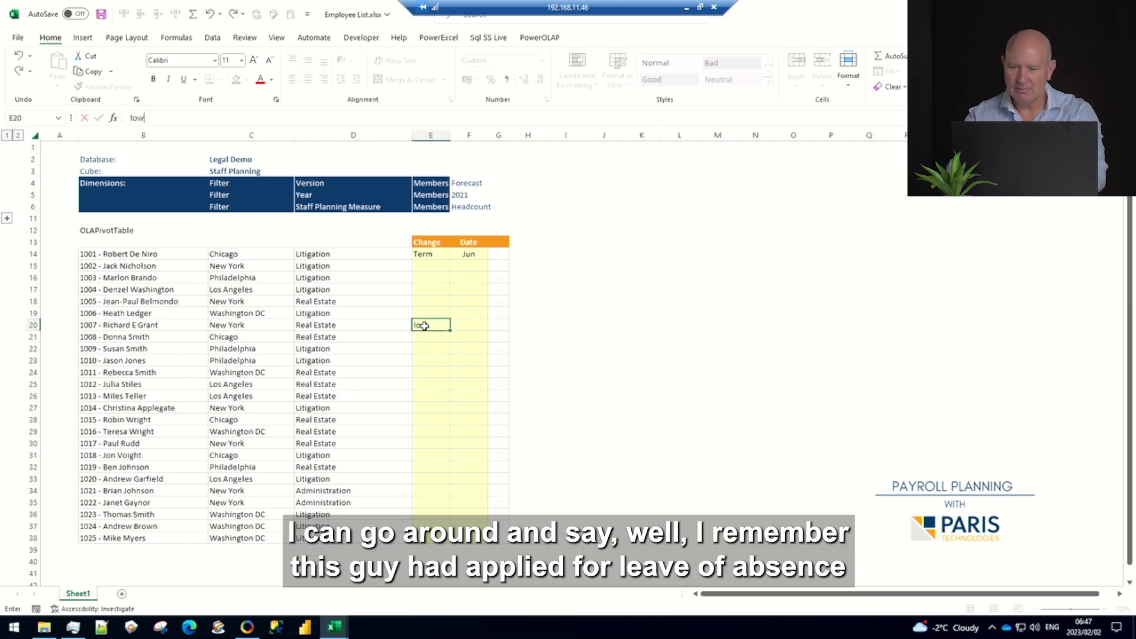
{"action": "key", "text": "Tab"}
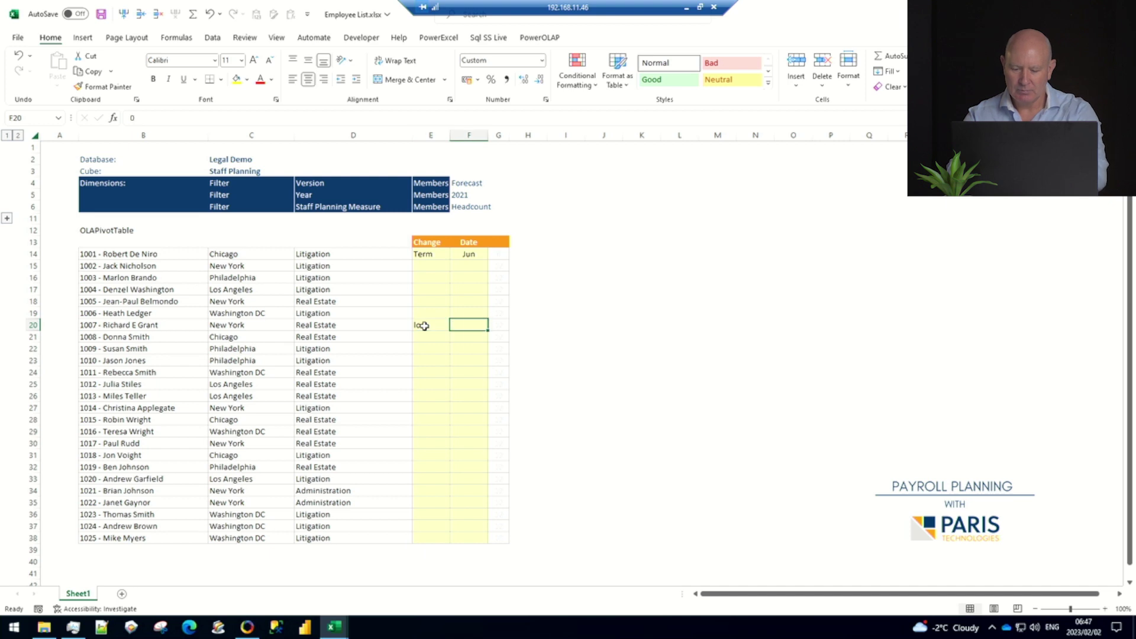
{"action": "type", "text": "Aug-Sep"}
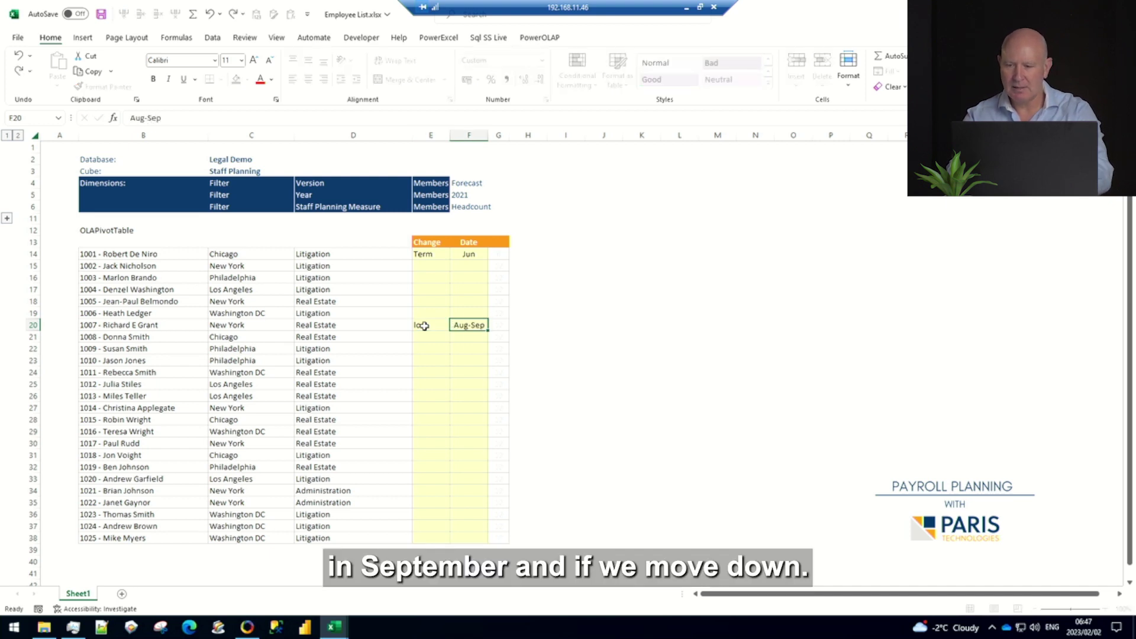
{"action": "key", "text": "Down"}
{"action": "key", "text": "Down"}
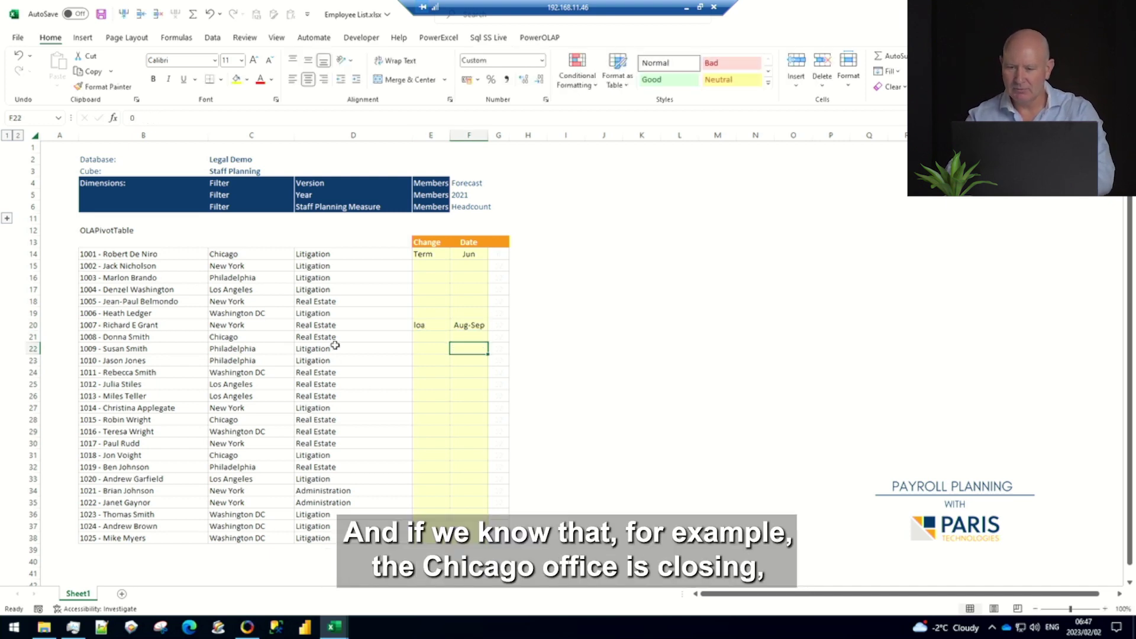
Copy the first employee's Term and Jun entries onto the Chicago employees in rows 21, 28 and 31.
{"action": "left_click_drag", "start_coordinate": [427, 254], "coordinate": [460, 253]}
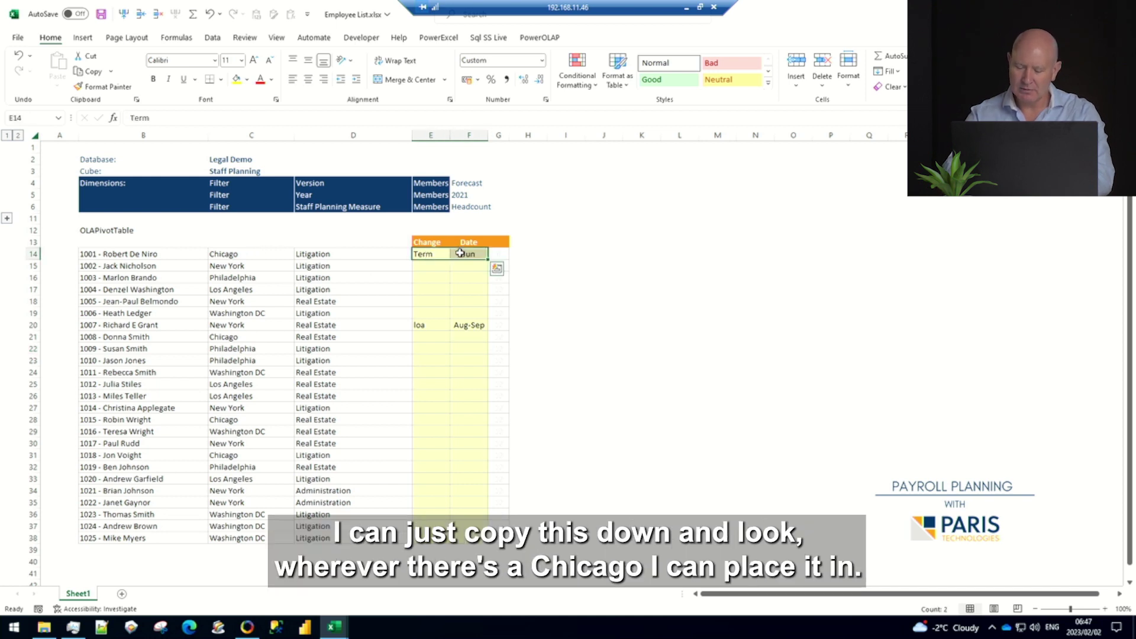
{"action": "key", "text": "ctrl+c"}
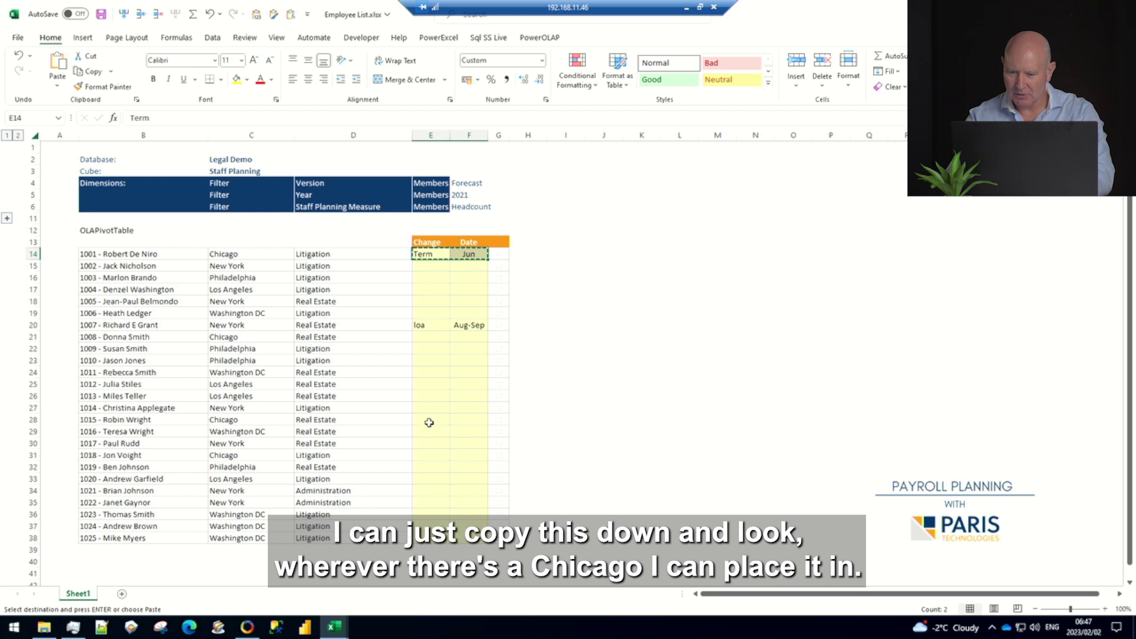
{"action": "left_click", "coordinate": [429, 423]}
{"action": "left_click", "coordinate": [427, 337], "text": "ctrl"}
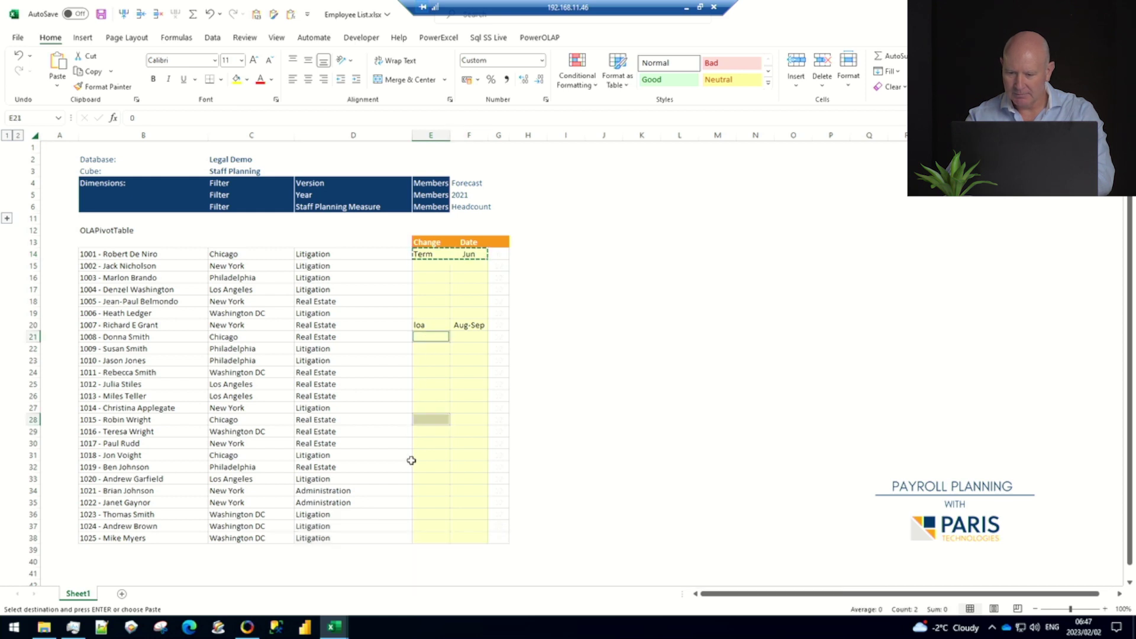
{"action": "left_click", "coordinate": [416, 457], "text": "ctrl"}
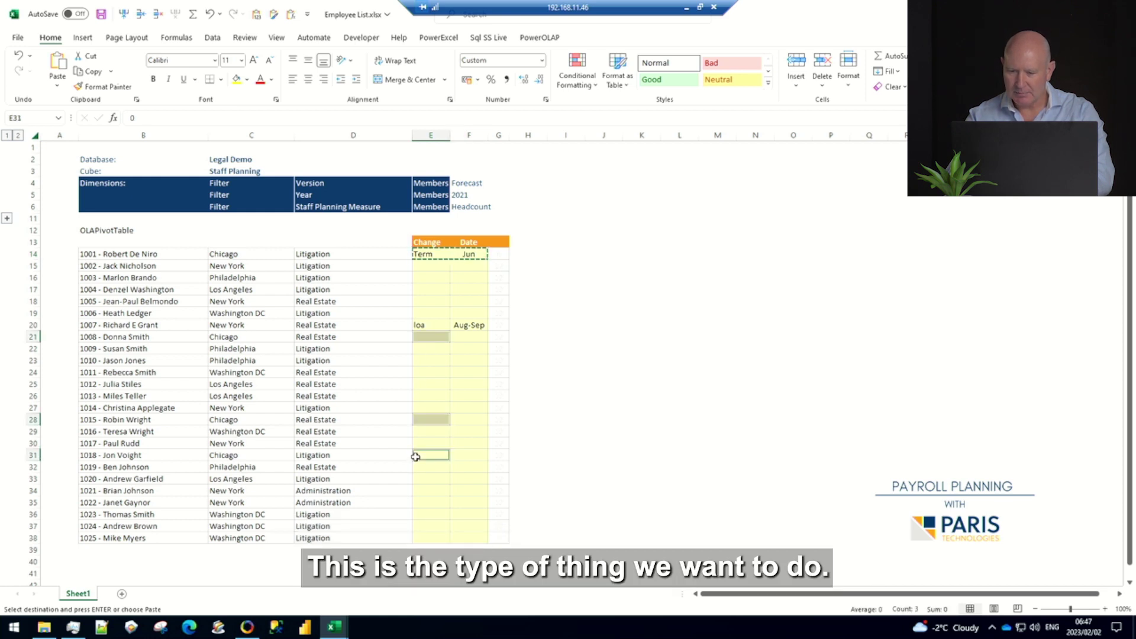
{"action": "right_click", "coordinate": [415, 457]}
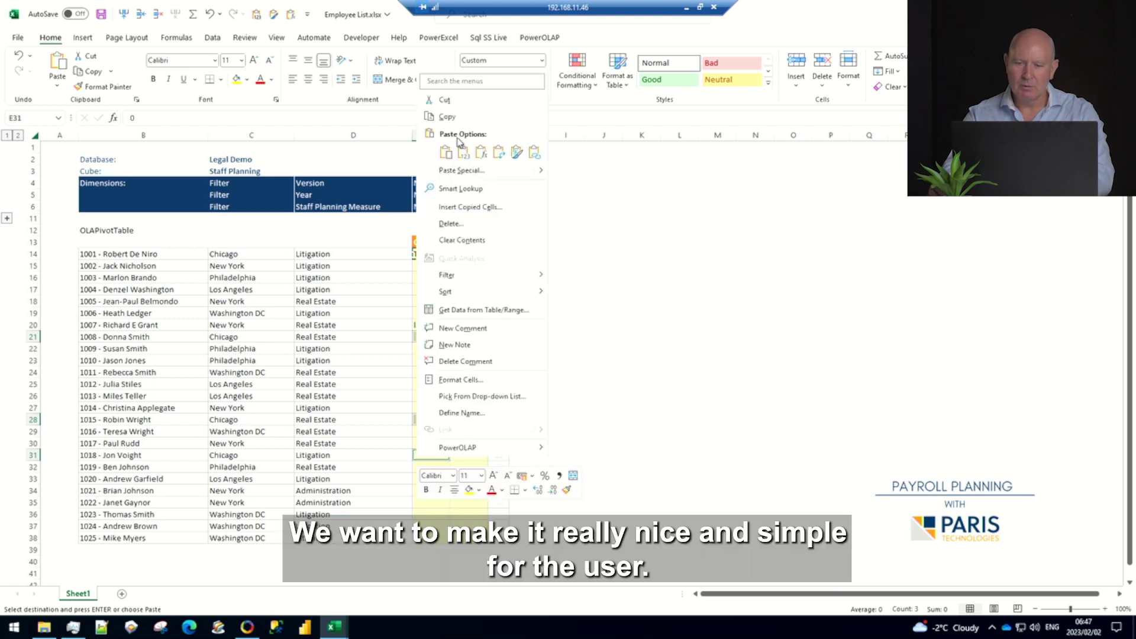
{"action": "left_click", "coordinate": [464, 154]}
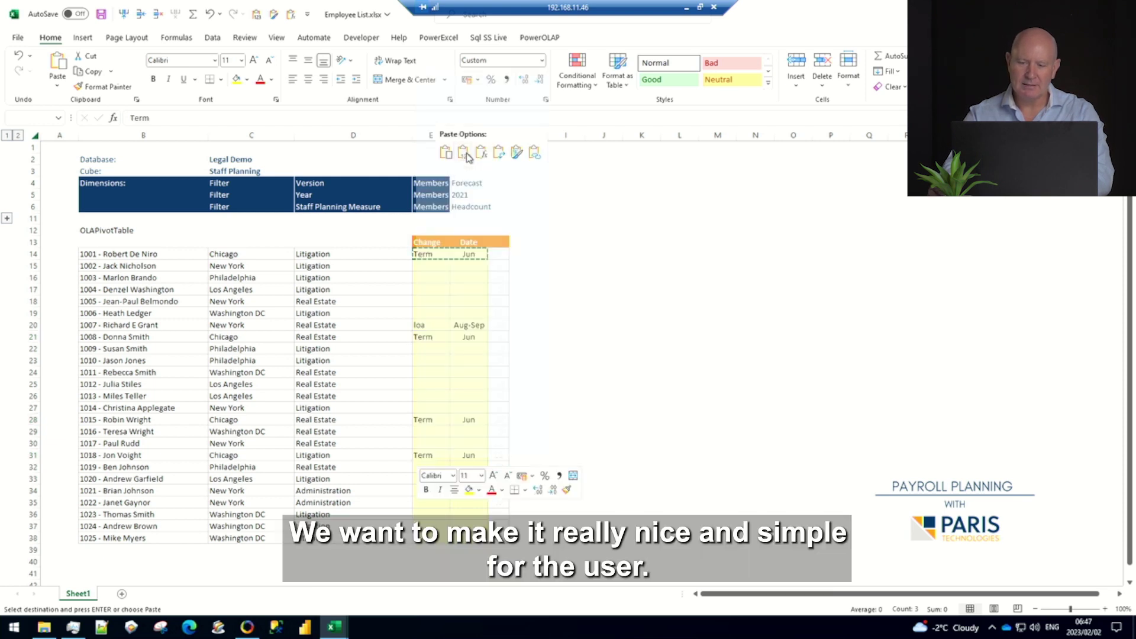
{"action": "left_click", "coordinate": [433, 500]}
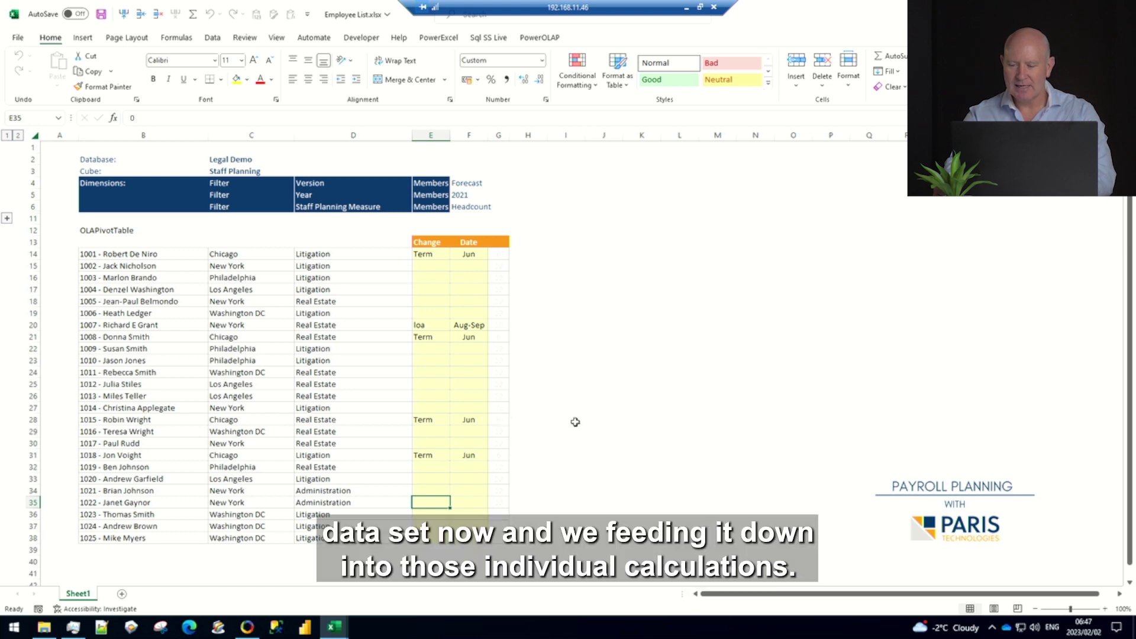
Snap the Employee List to the right half and tile Individual Employee Calculations on the left.
{"action": "double_click", "coordinate": [838, 13]}
{"action": "left_click_drag", "start_coordinate": [838, 53], "coordinate": [1135, 56]}
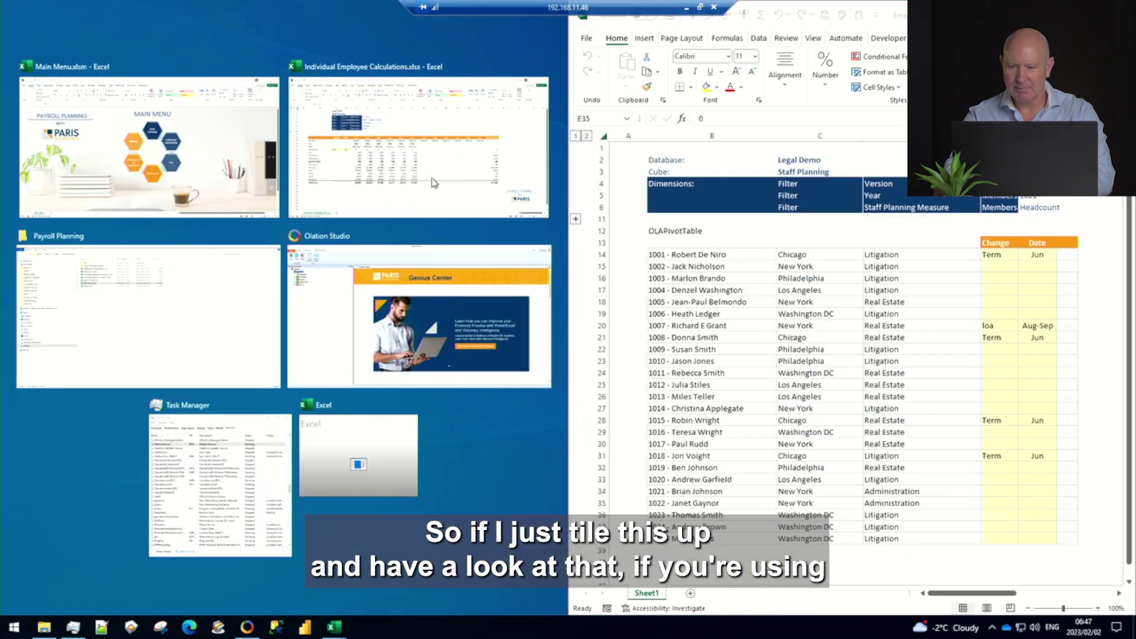
{"action": "left_click", "coordinate": [415, 200]}
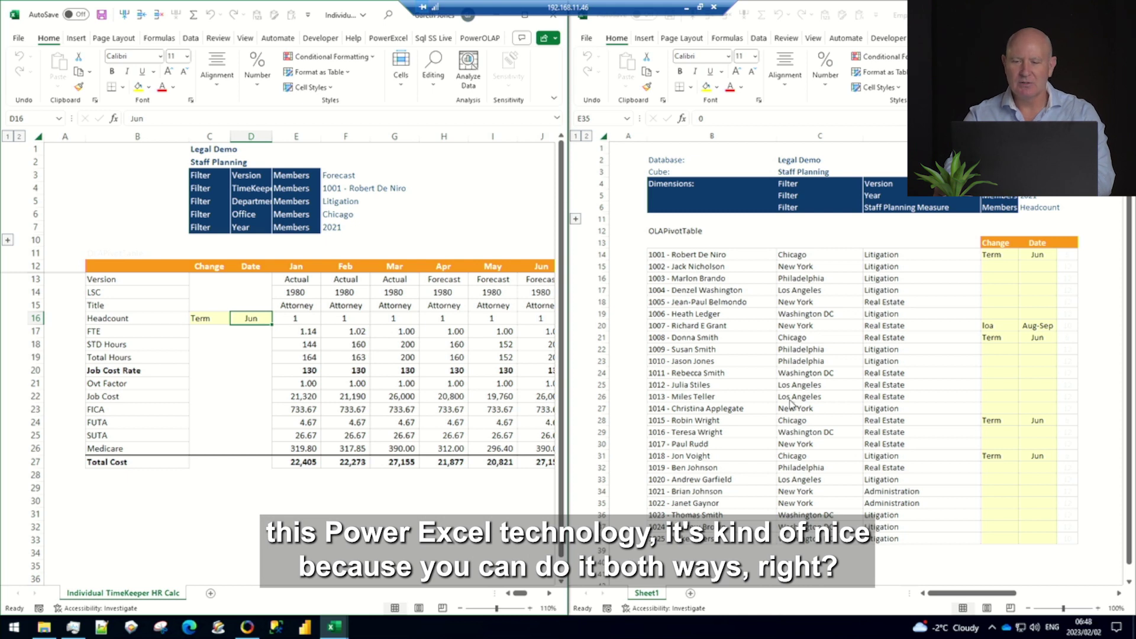
Change the first employee's termination to Sep in the list, then to Oct on the calculation sheet.
{"action": "left_click", "coordinate": [1024, 281]}
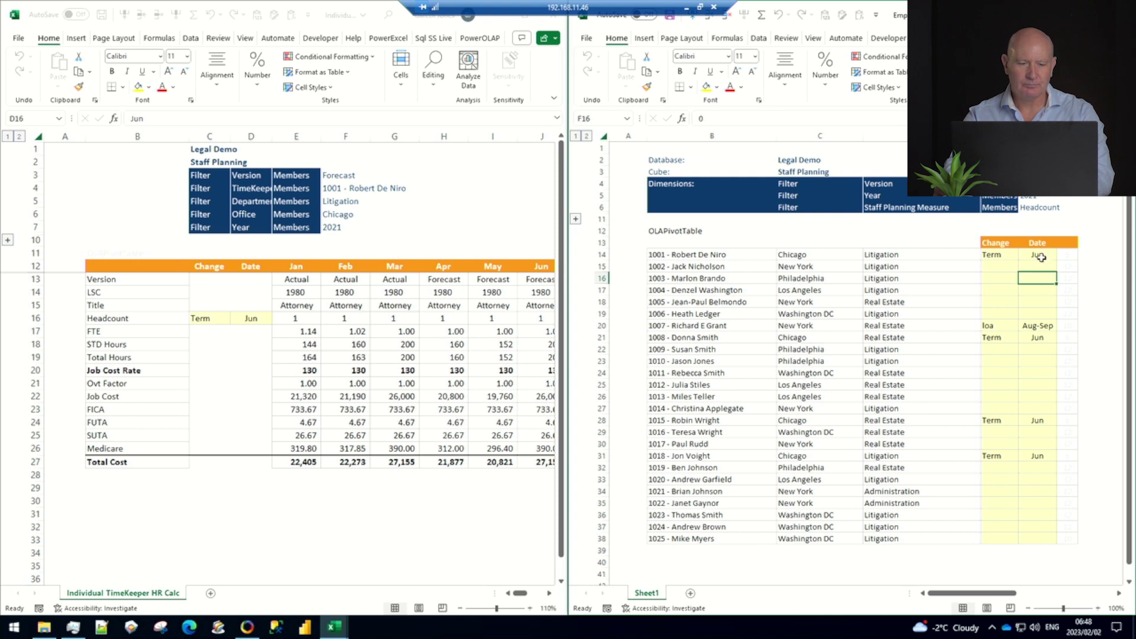
{"action": "left_click", "coordinate": [1043, 260]}
{"action": "type", "text": "Sep"}
{"action": "key", "text": "ctrl+Return"}
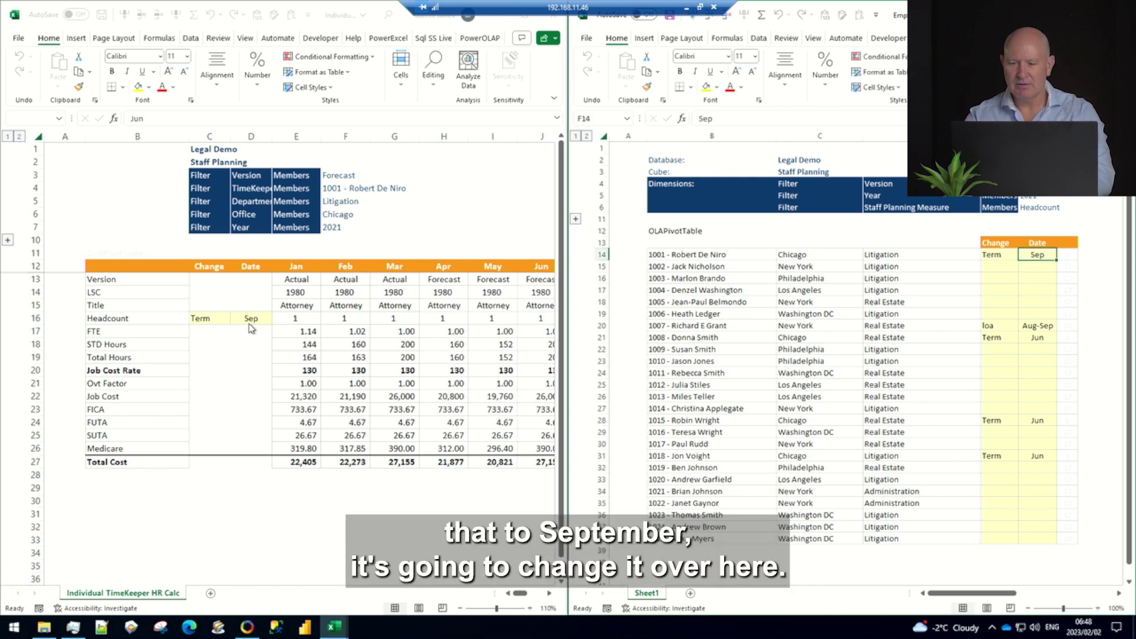
{"action": "left_click", "coordinate": [252, 319]}
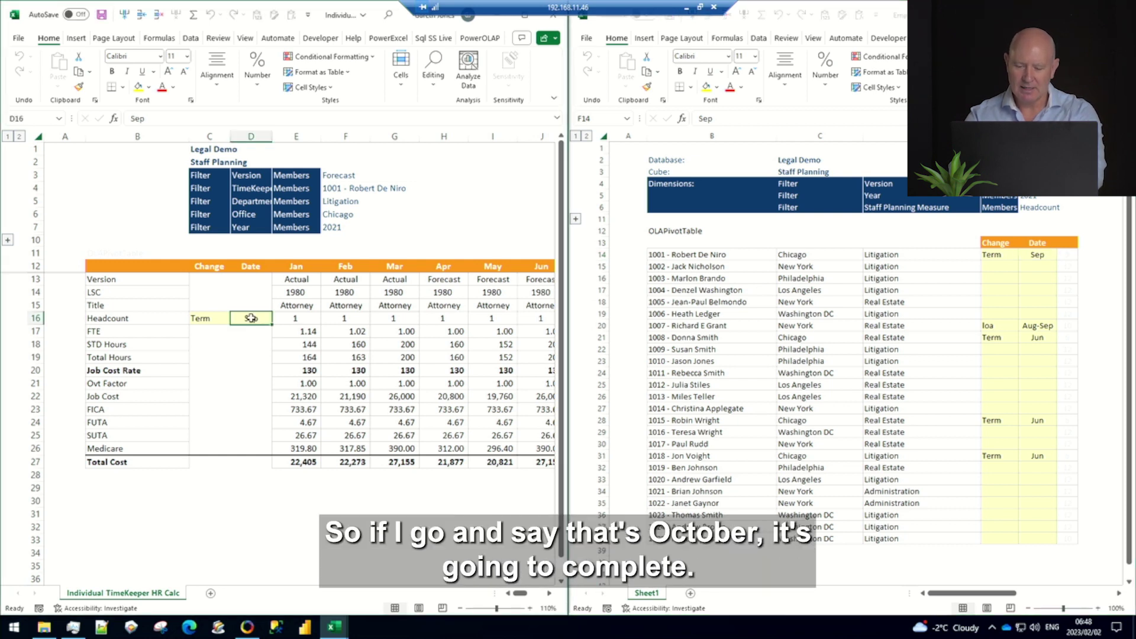
{"action": "type", "text": "Oct"}
{"action": "key", "text": "Return"}
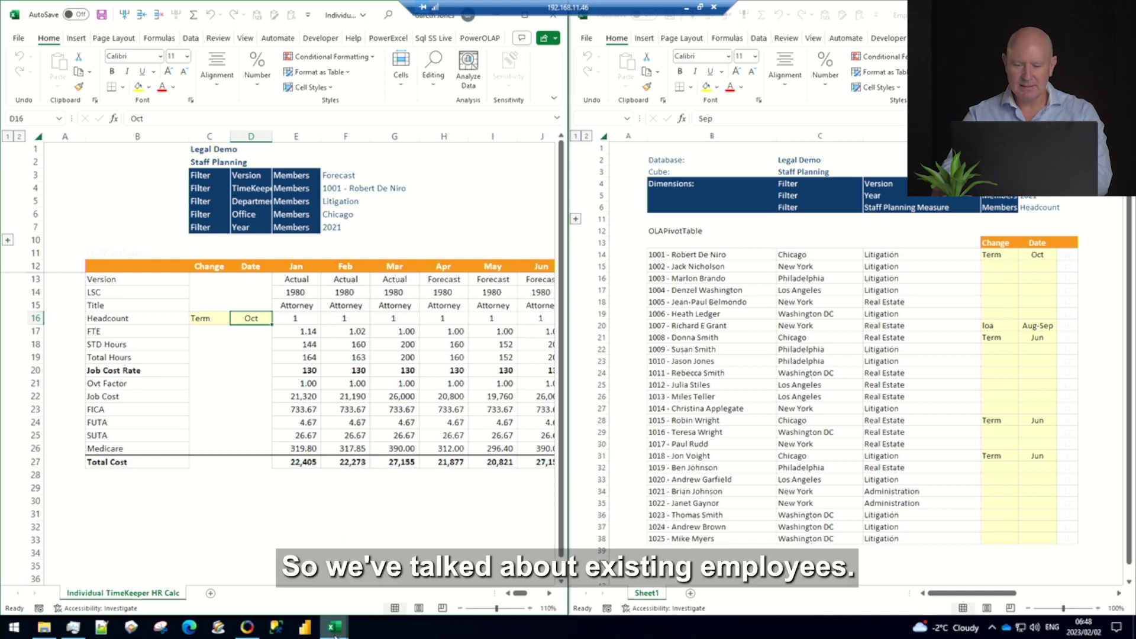
Switch to the Main Menu and open the Individual Adjustments calculation workbook.
{"action": "mouse_move", "coordinate": [335, 632]}
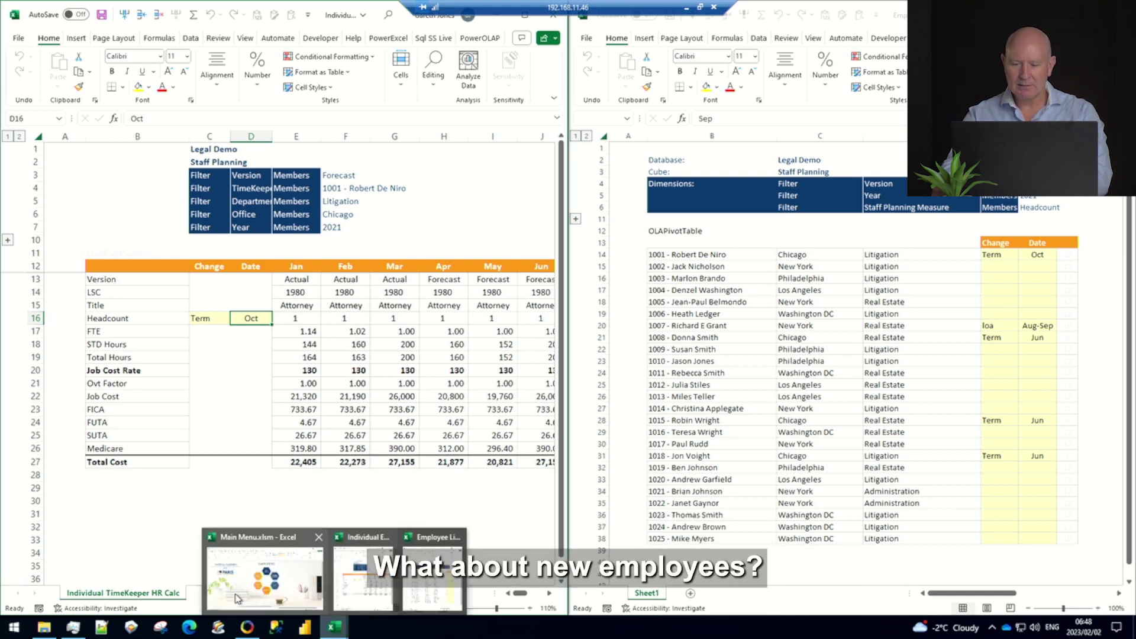
{"action": "left_click", "coordinate": [236, 599]}
{"action": "left_click", "coordinate": [584, 423]}
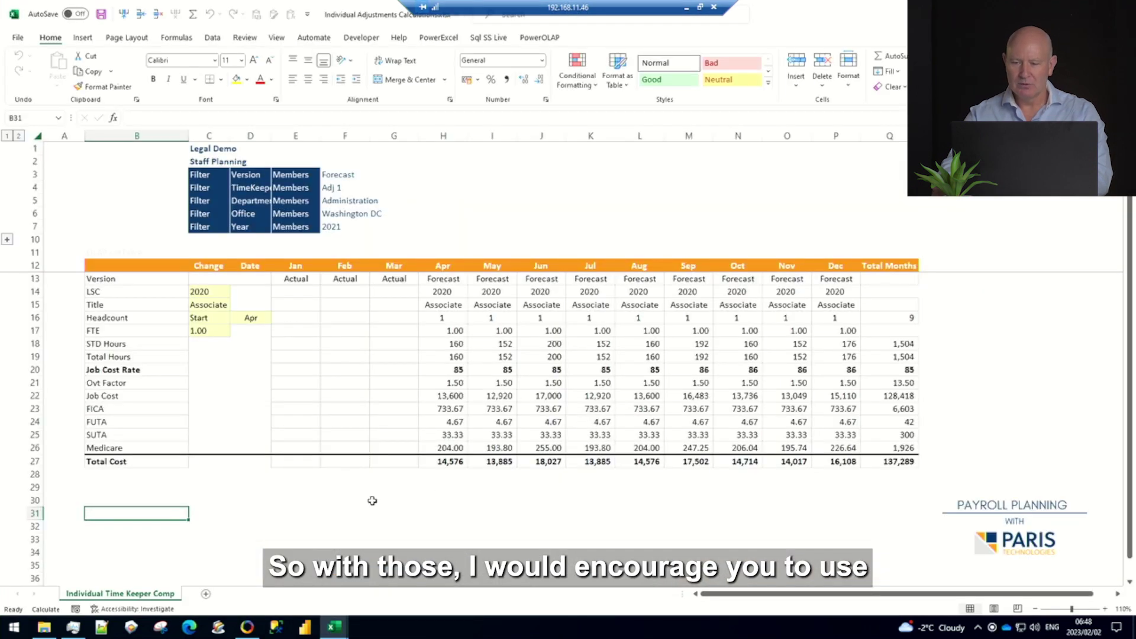
{"action": "left_click", "coordinate": [373, 501]}
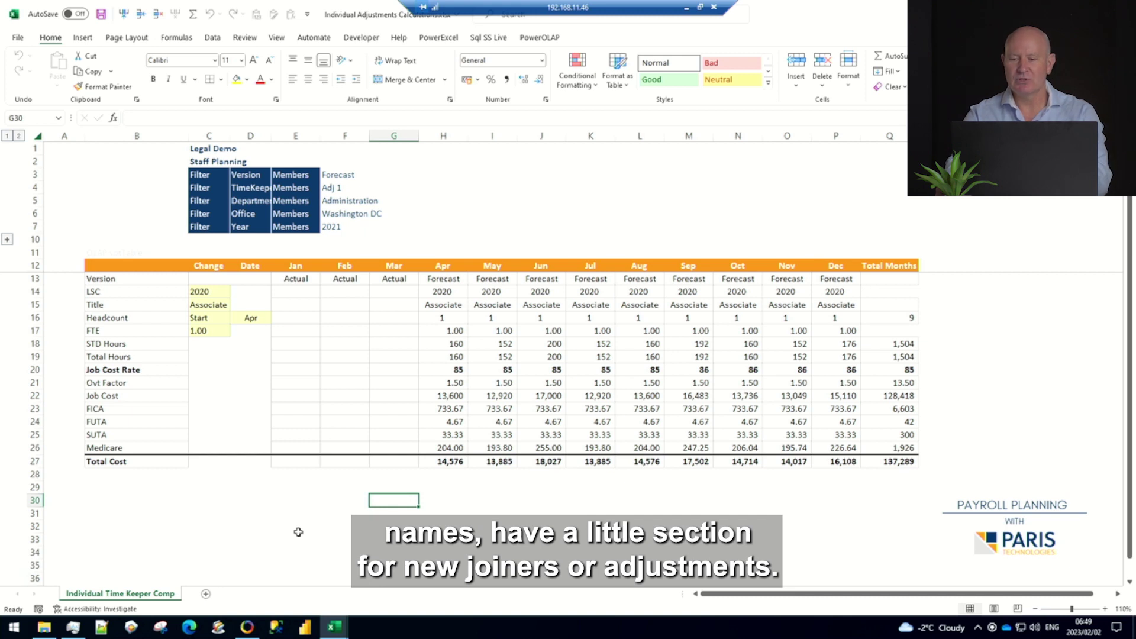
Review the new starter's Start entry, April job cost of 13,600, FTE 1.00 and overtime factor.
{"action": "left_click", "coordinate": [199, 319]}
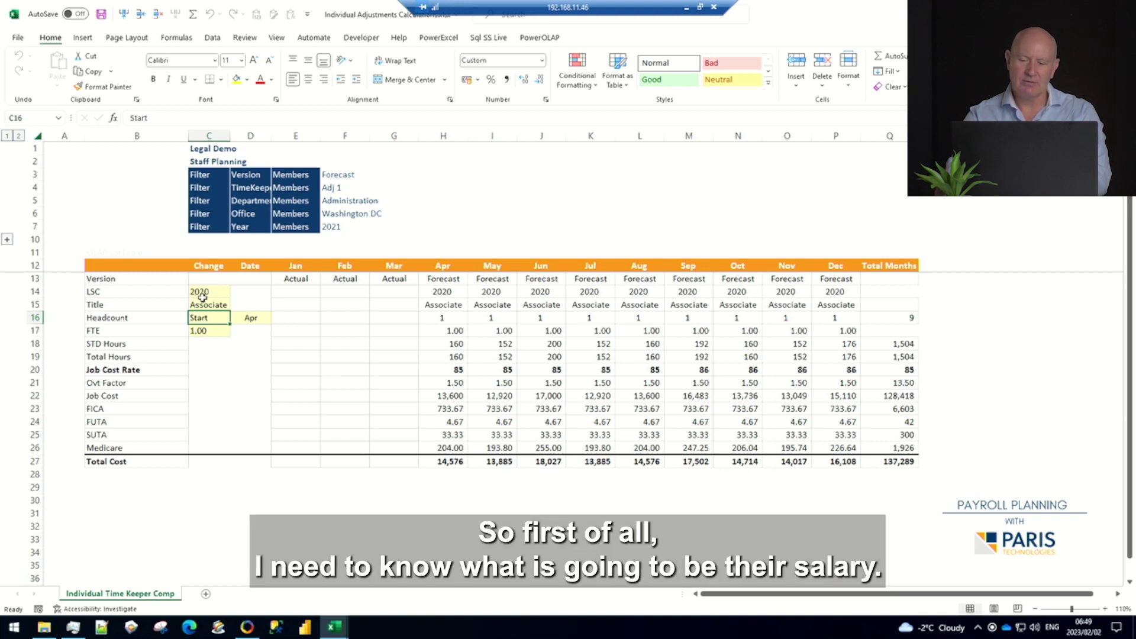
{"action": "left_click", "coordinate": [451, 400]}
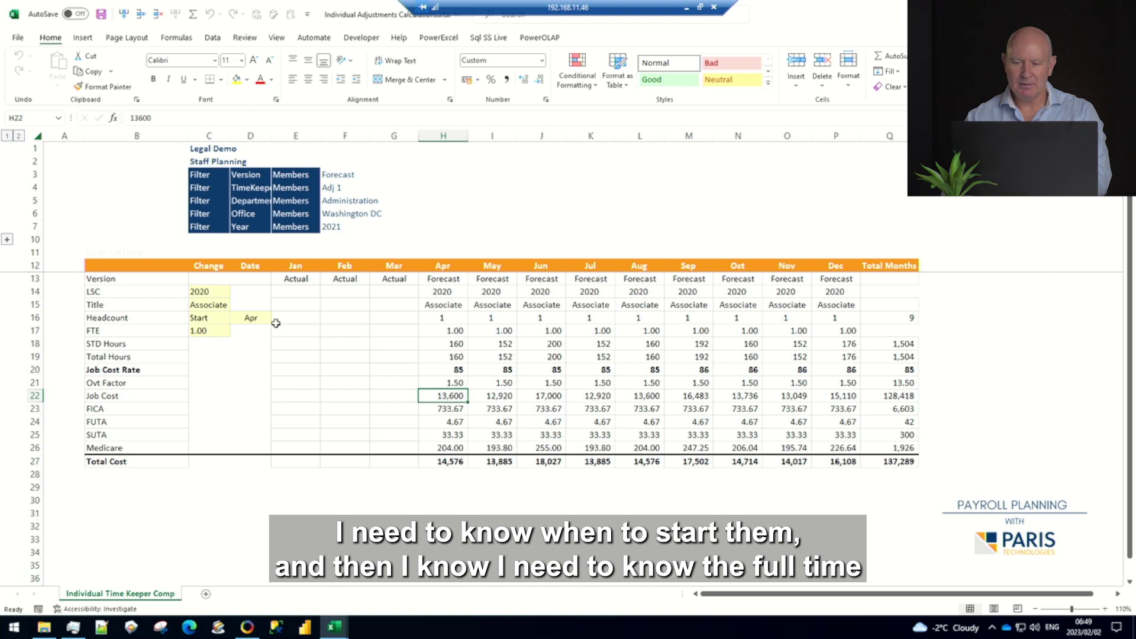
{"action": "left_click", "coordinate": [201, 330]}
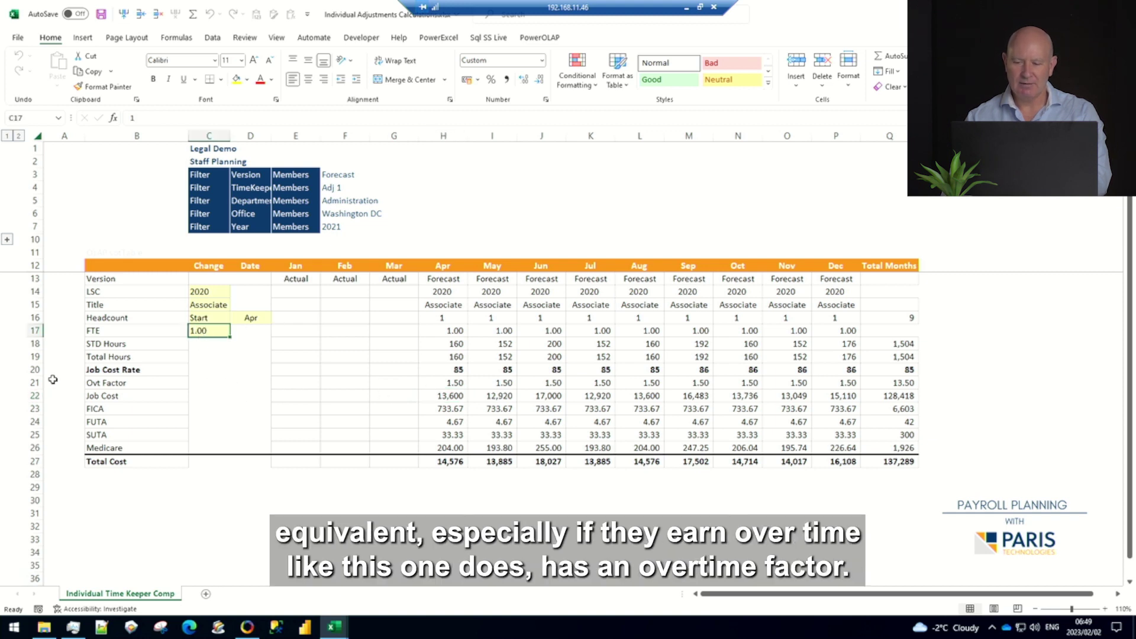
{"action": "left_click", "coordinate": [34, 382]}
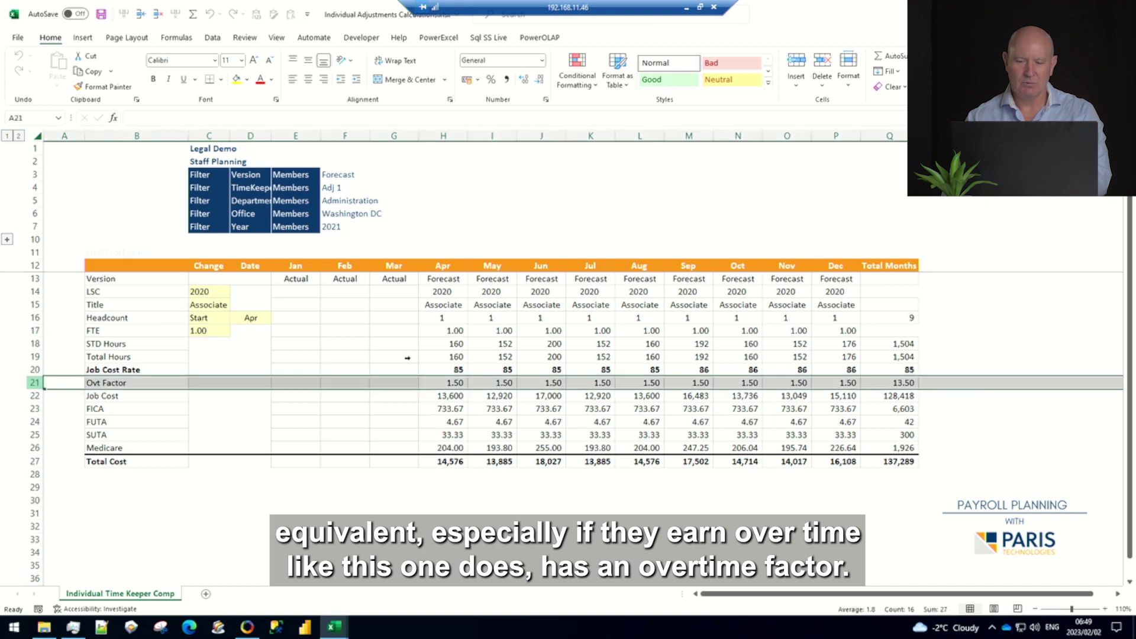
{"action": "left_click", "coordinate": [444, 382]}
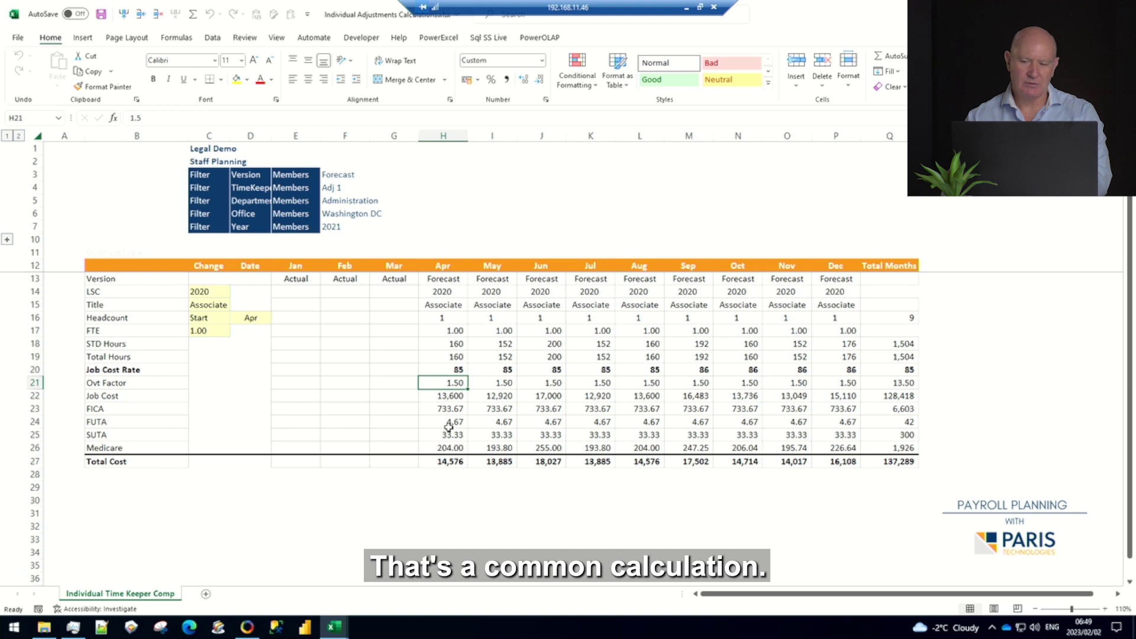
{"action": "left_click", "coordinate": [209, 318]}
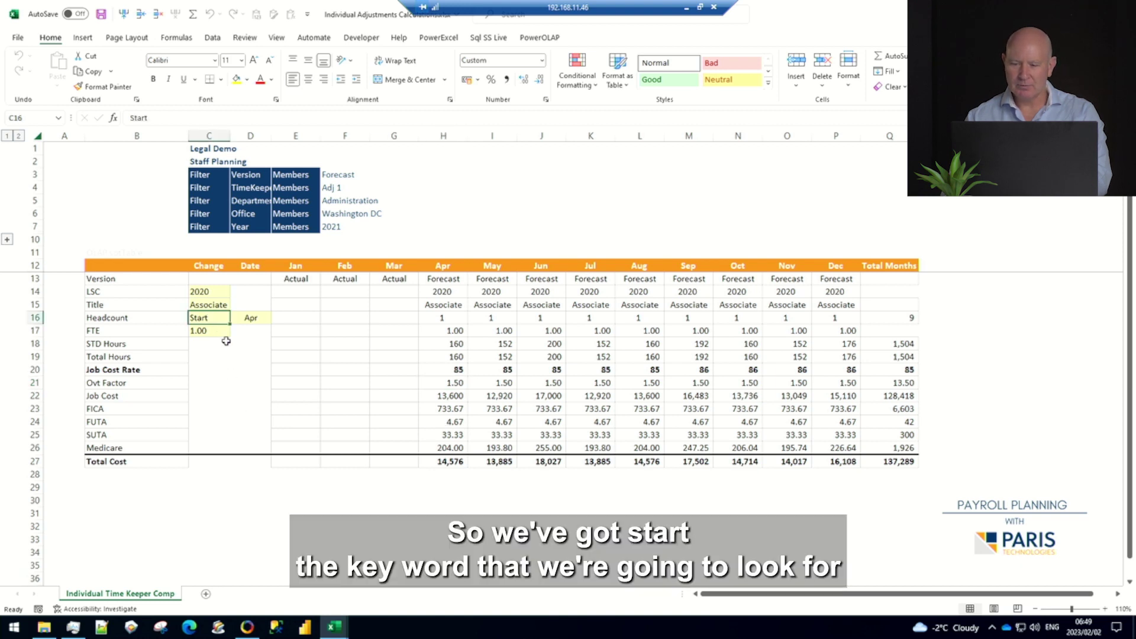
Change the start date in D16 to Jun, then to Aug, totalling 76,916.
{"action": "left_click", "coordinate": [249, 319]}
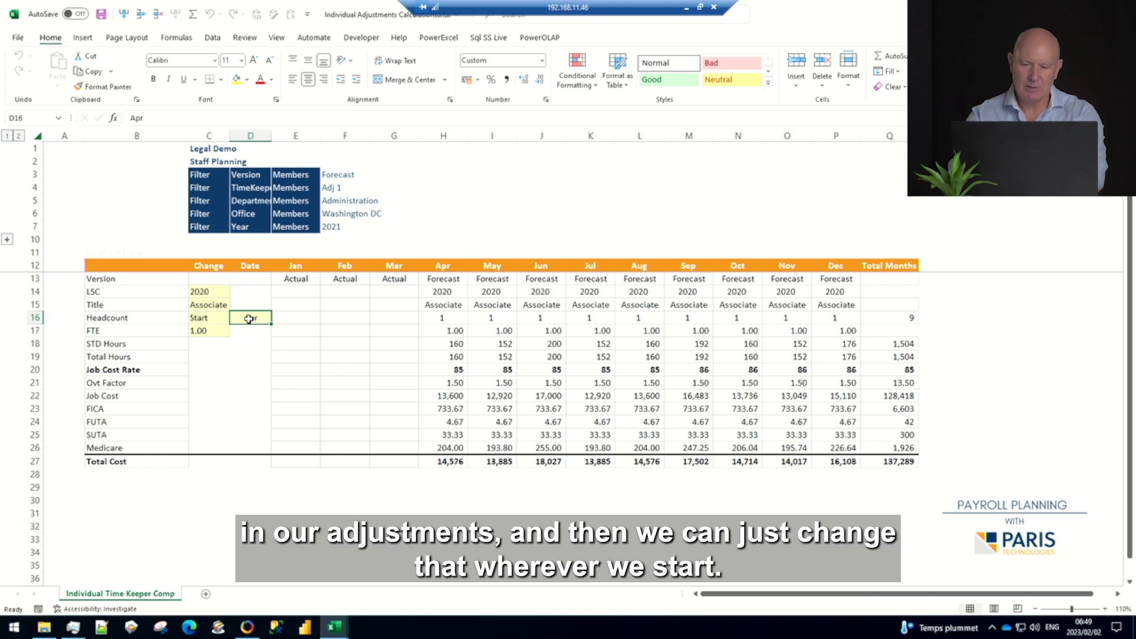
{"action": "type", "text": "Jun"}
{"action": "key", "text": "ctrl+Return"}
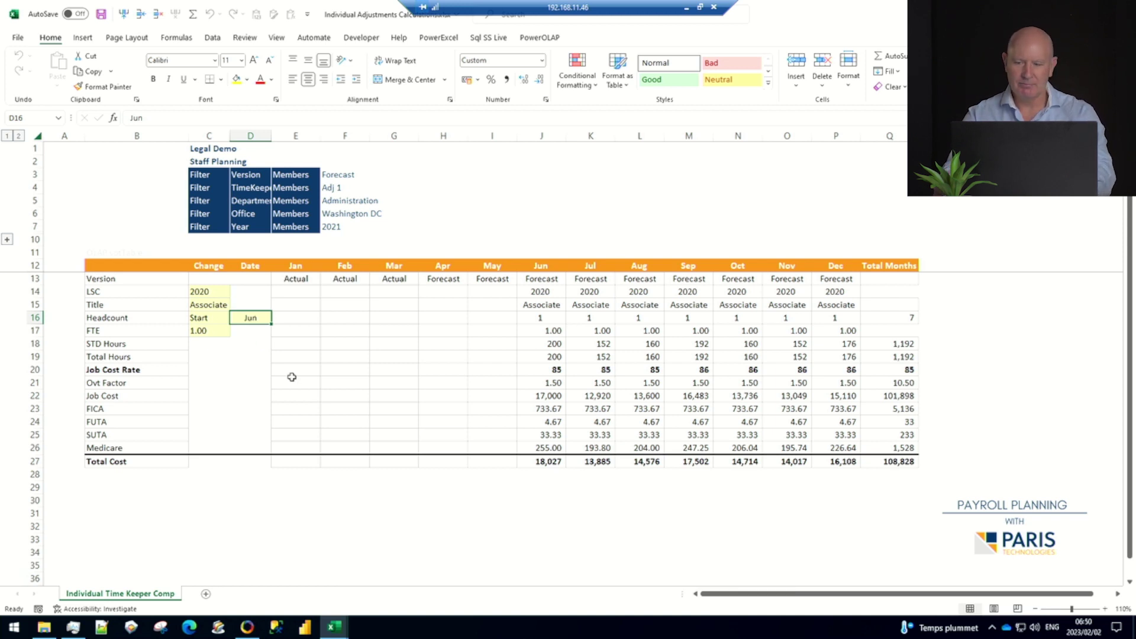
{"action": "type", "text": "Aug"}
{"action": "key", "text": "ctrl+Return"}
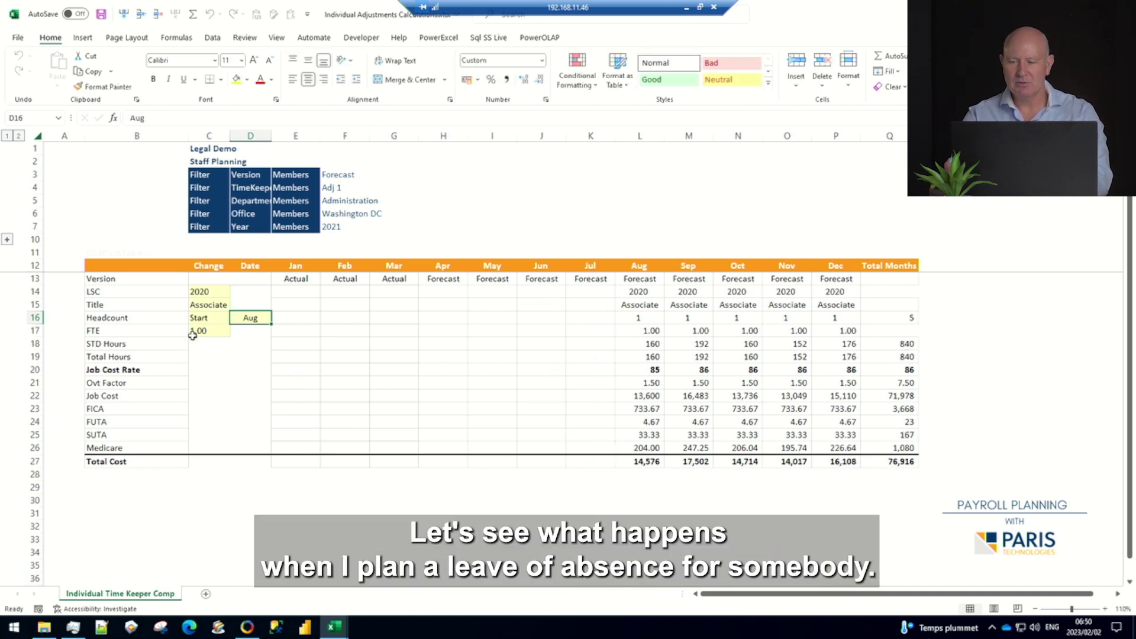
Change C16 to loa and D16 to Jun-Sep, making Total Cost (67,504).
{"action": "left_click", "coordinate": [201, 318]}
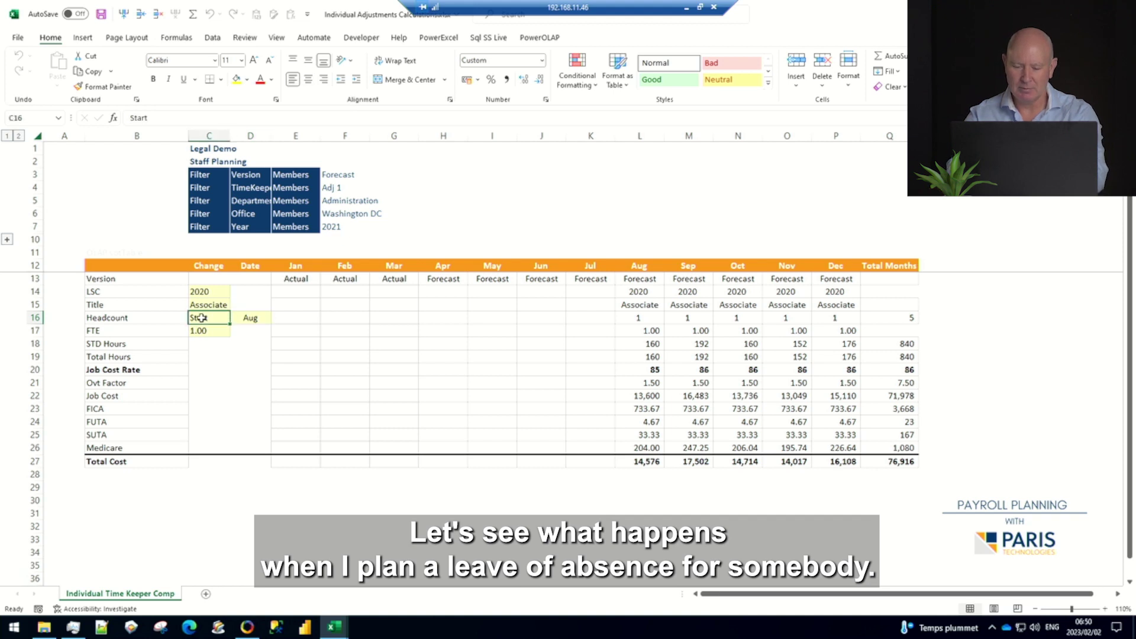
{"action": "type", "text": "loa"}
{"action": "key", "text": "Return"}
{"action": "key", "text": "Right"}
{"action": "key", "text": "BackSpace"}
{"action": "type", "text": "Jun-Sep"}
{"action": "key", "text": "Return"}
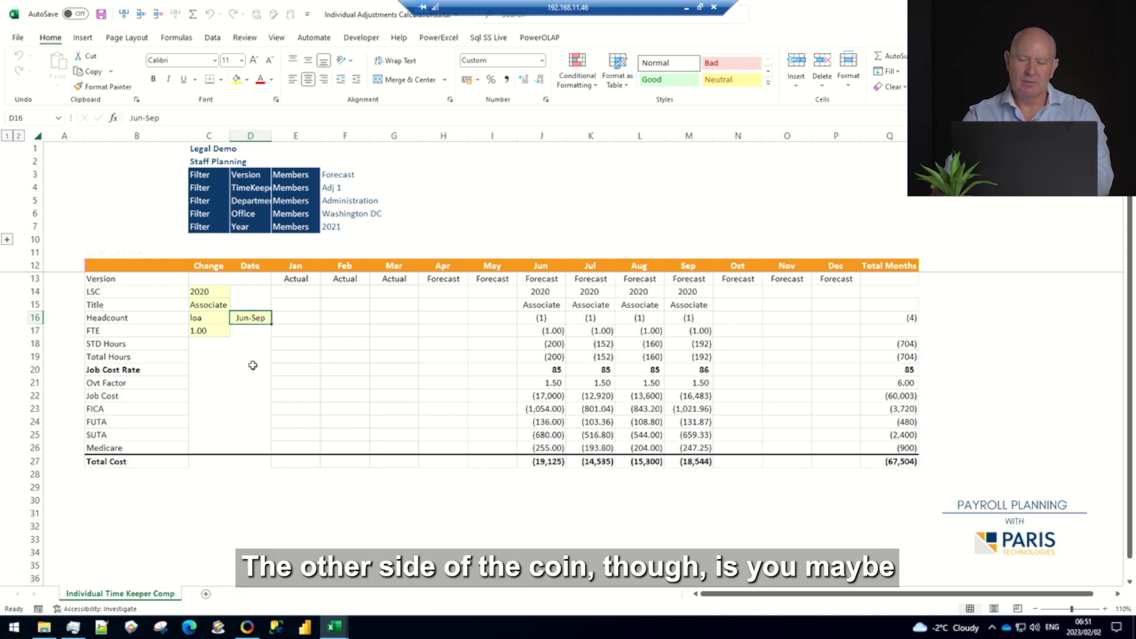
{"action": "left_click", "coordinate": [204, 317]}
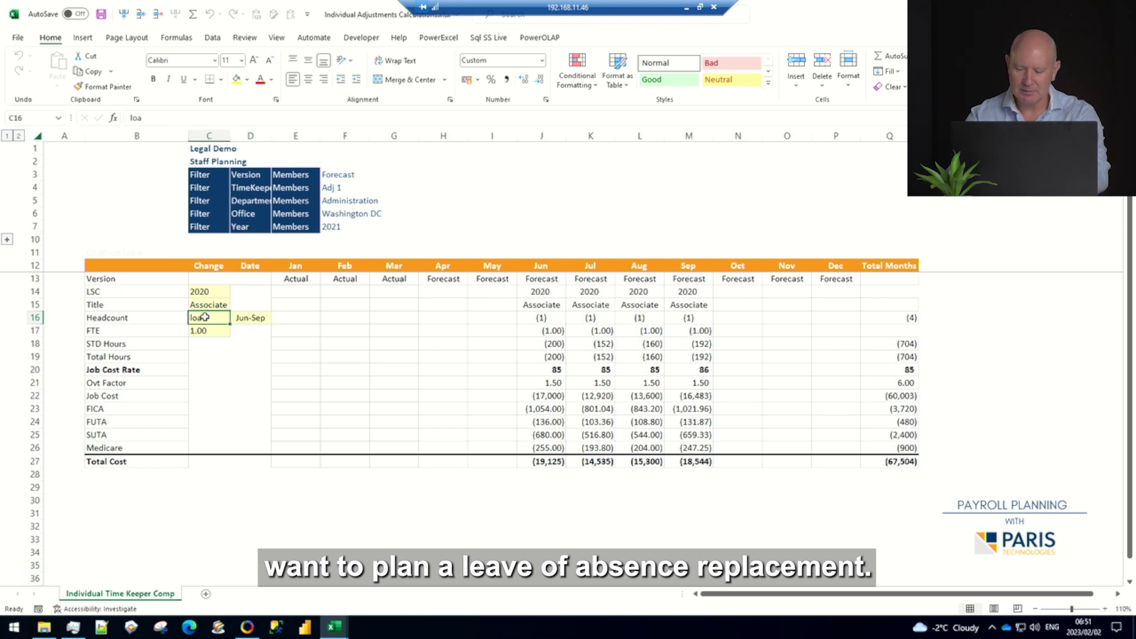
Set the adjustment back to Start in Apr (total 137,289) and close the workbook.
{"action": "type", "text": "loar"}
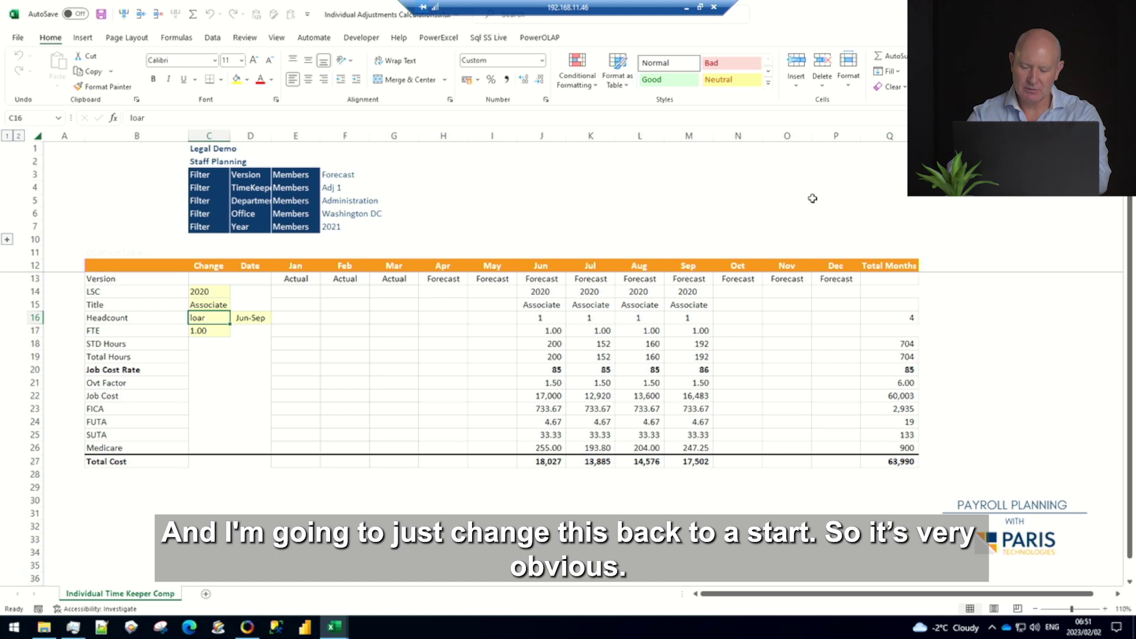
{"action": "type", "text": "Start"}
{"action": "key", "text": "Tab"}
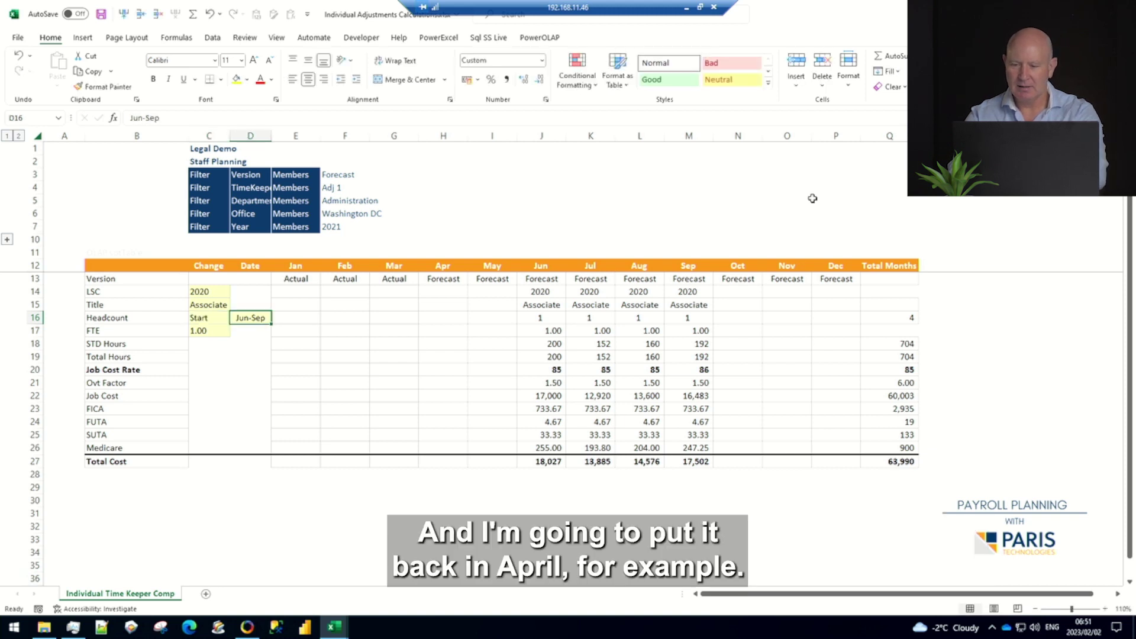
{"action": "type", "text": "Apr"}
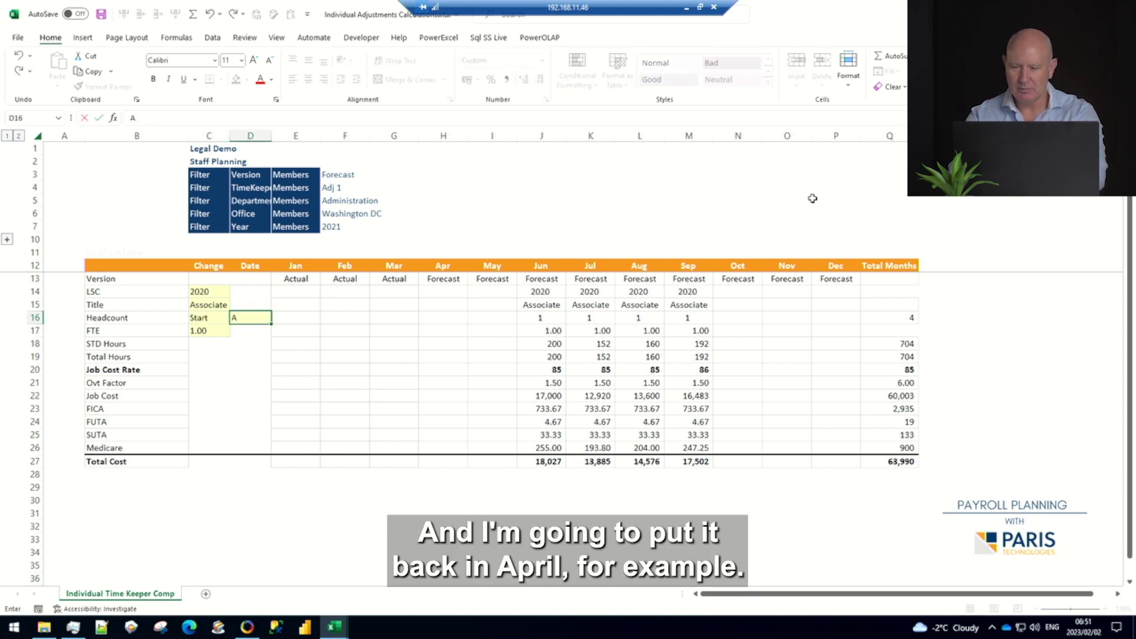
{"action": "key", "text": "ctrl+Return"}
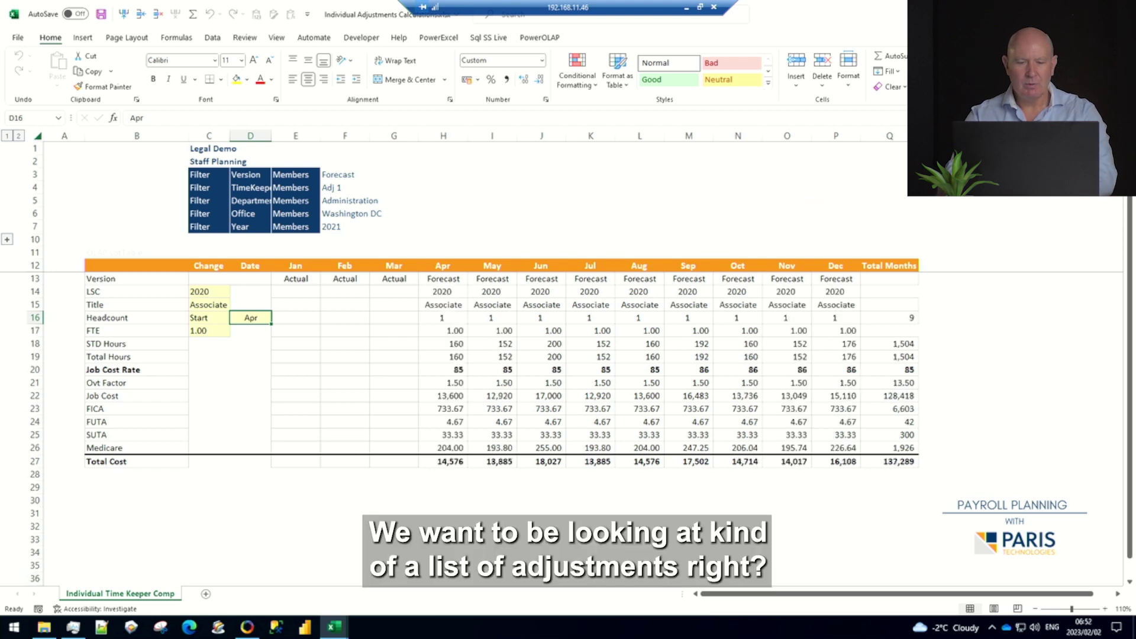
{"action": "key", "text": "ctrl+w"}
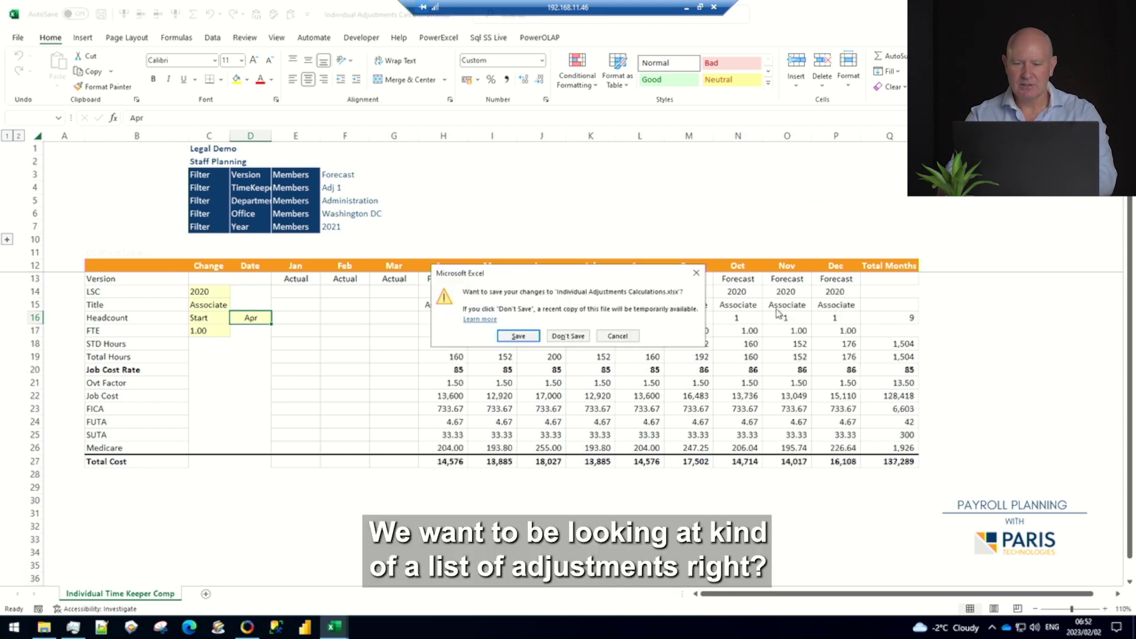
Discard the workbook's changes and open Adjustments by Department from the main menu.
{"action": "left_click", "coordinate": [570, 336]}
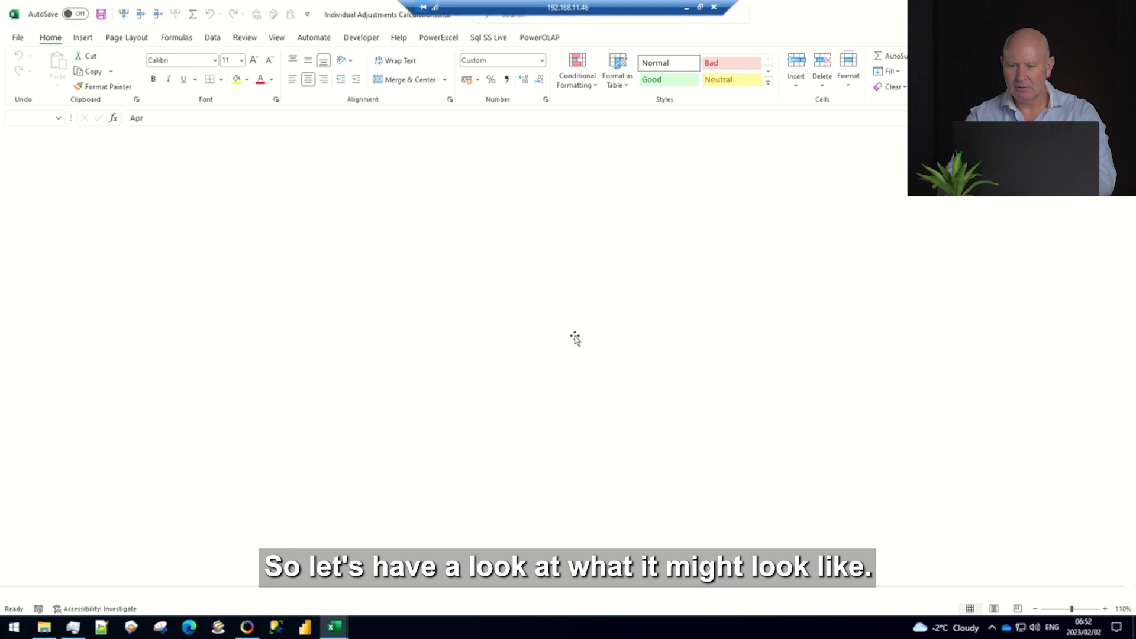
{"action": "left_click", "coordinate": [494, 397]}
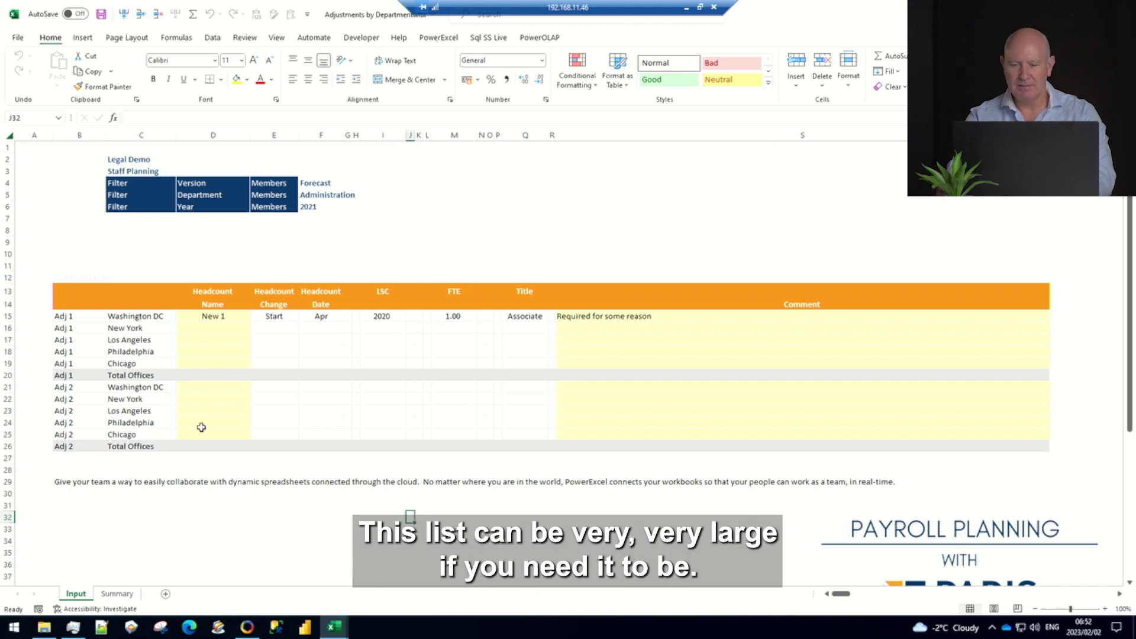
Enter the new hire's name in the New York row with a Start change in May.
{"action": "left_click", "coordinate": [203, 331]}
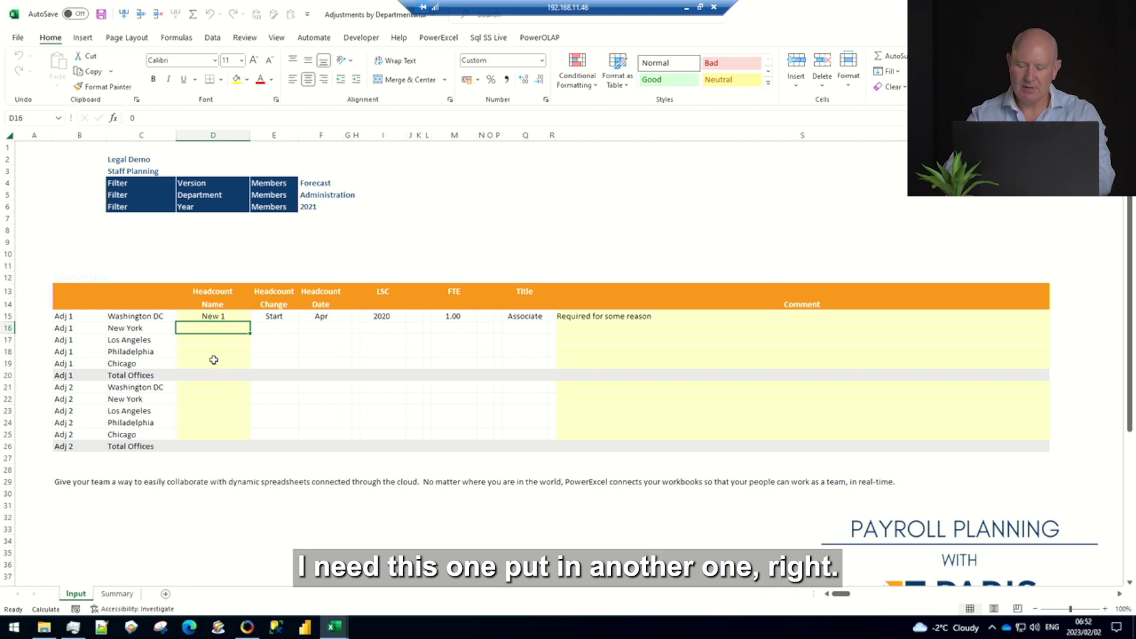
{"action": "type", "text": "G j"}
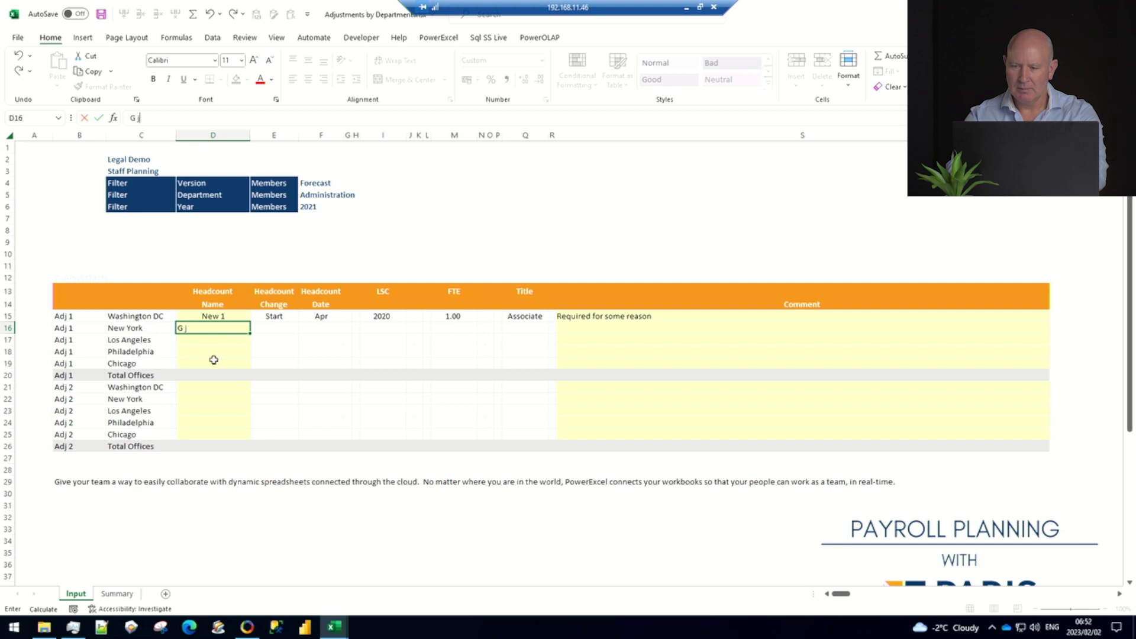
{"action": "type", "text": "one Jones"}
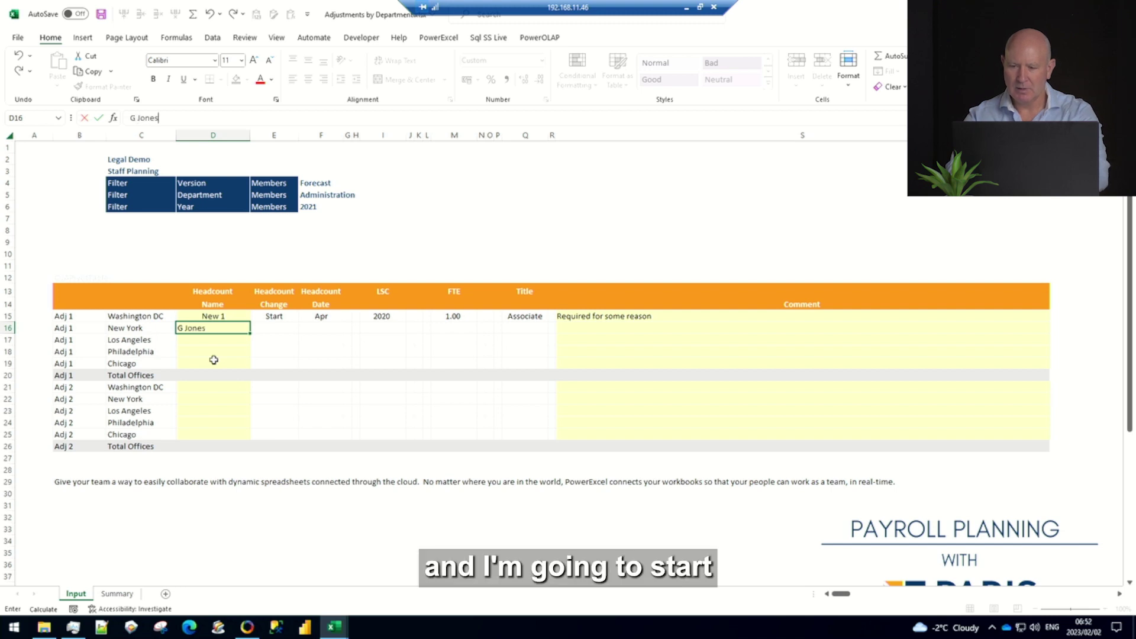
{"action": "key", "text": "Tab"}
{"action": "type", "text": "Start"}
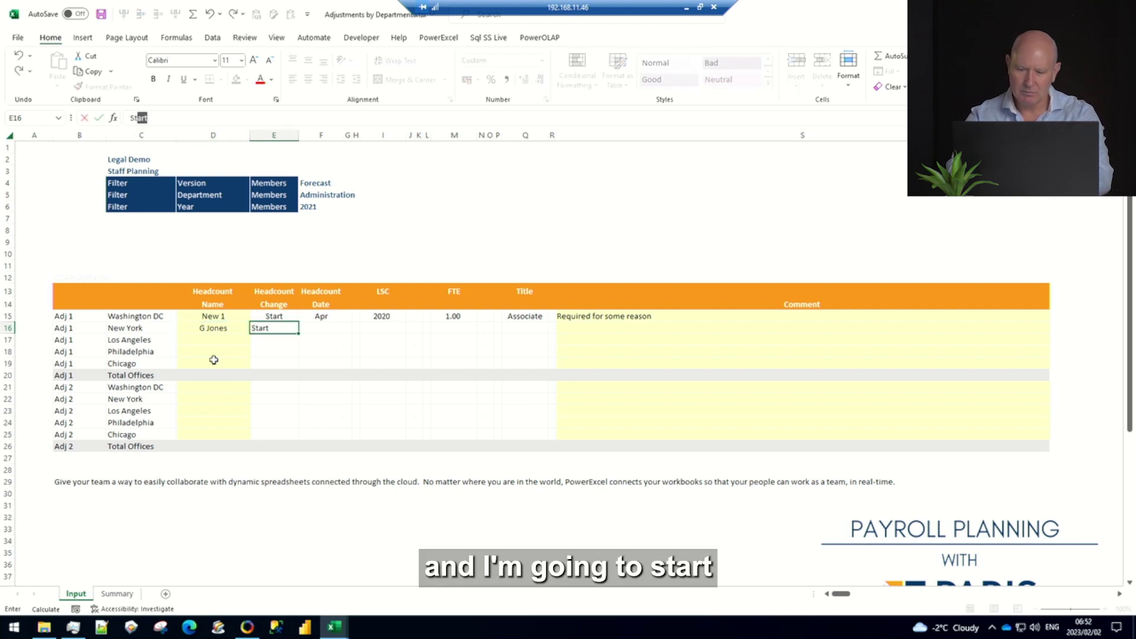
{"action": "key", "text": "Tab"}
{"action": "type", "text": "May"}
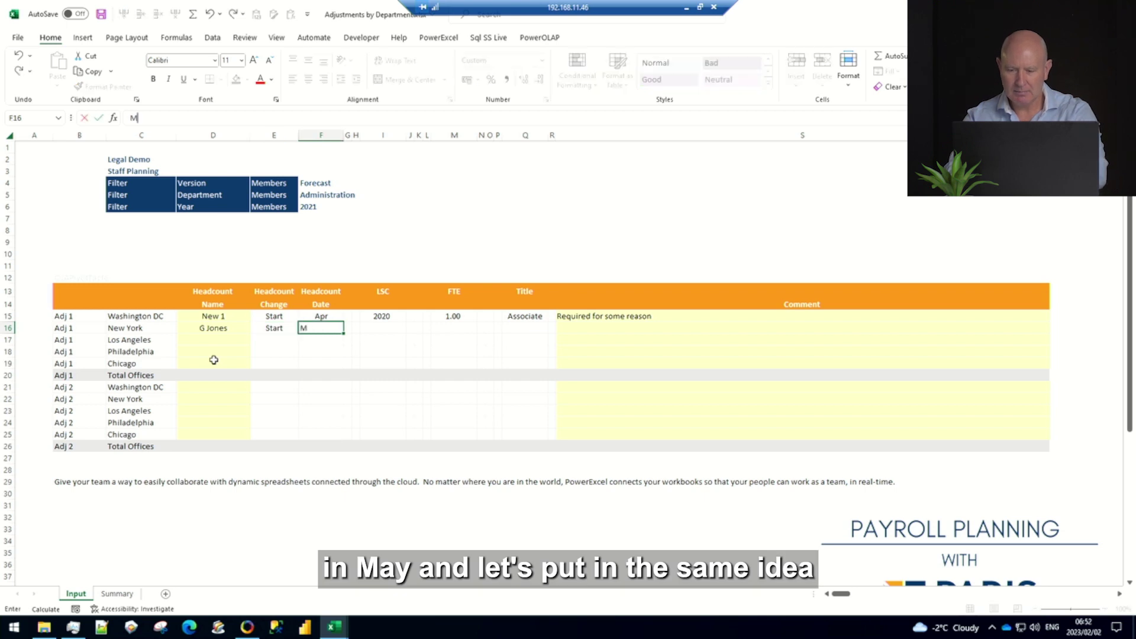
{"action": "key", "text": "Tab"}
Give the New York hire LSC 2019, FTE 1.00 and title Associate.
{"action": "key", "text": "Tab"}
{"action": "type", "text": "2019"}
{"action": "key", "text": "Tab"}
{"action": "key", "text": "Tab"}
{"action": "type", "text": "1"}
{"action": "key", "text": "Tab"}
{"action": "key", "text": "Tab"}
{"action": "key", "text": "Tab"}
{"action": "key", "text": "Tab"}
{"action": "type", "text": "'"}
{"action": "key", "text": "ctrl+Return"}
{"action": "type", "text": "'Associate"}
{"action": "key", "text": "ctrl+Return"}
{"action": "key", "text": "Tab"}
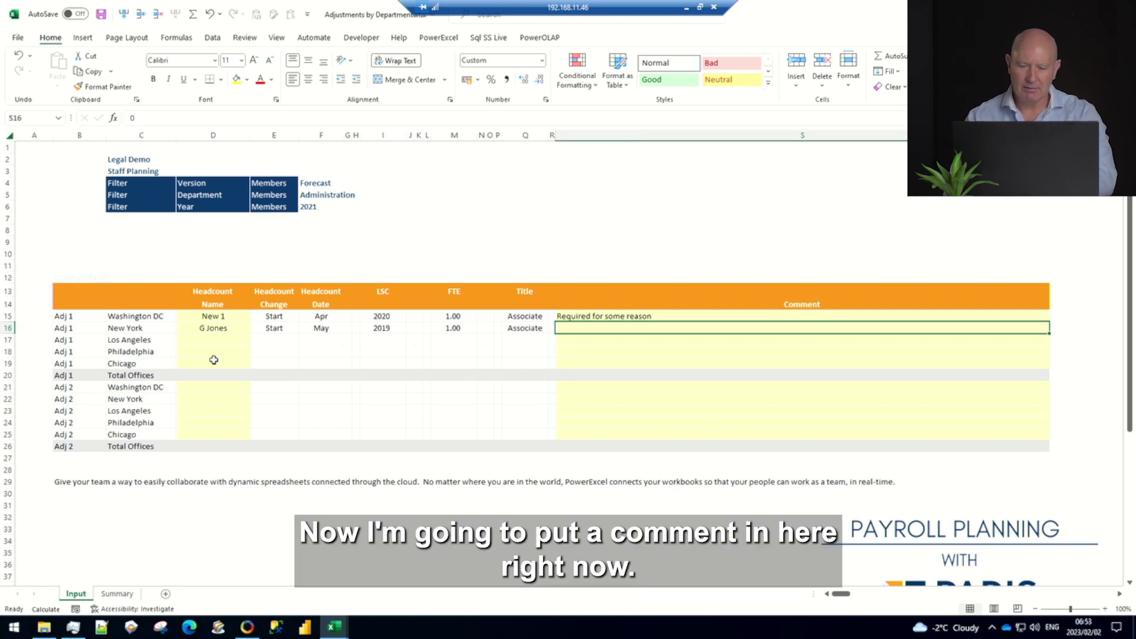
Copy the B29 collaboration sentence and paste it as values into comment cell S16.
{"action": "left_click", "coordinate": [59, 482]}
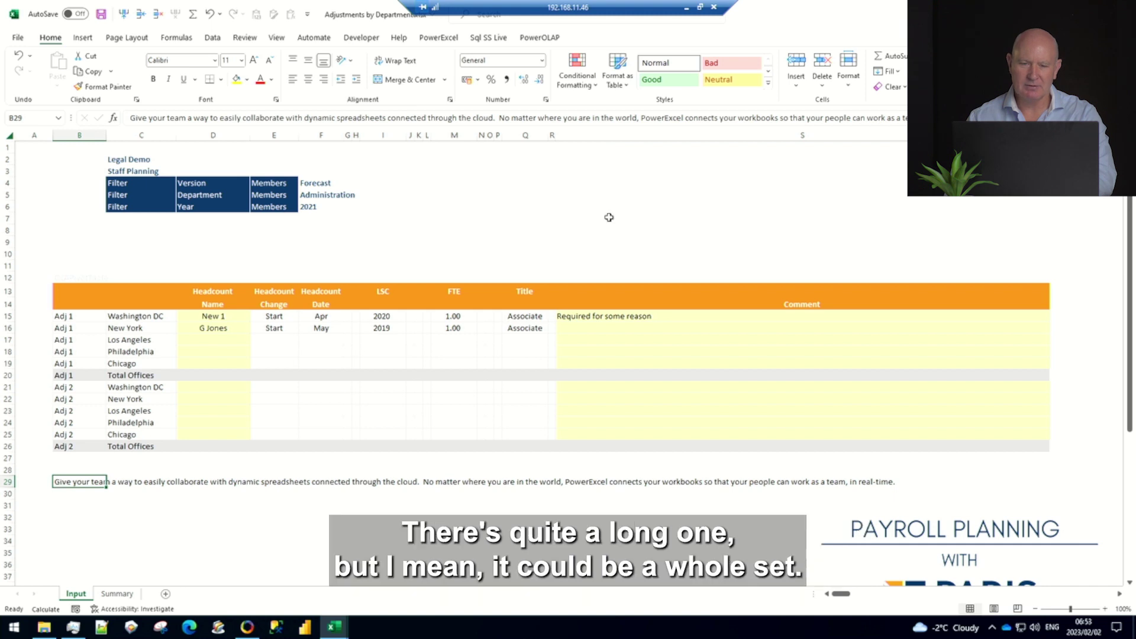
{"action": "key", "text": "ctrl+c"}
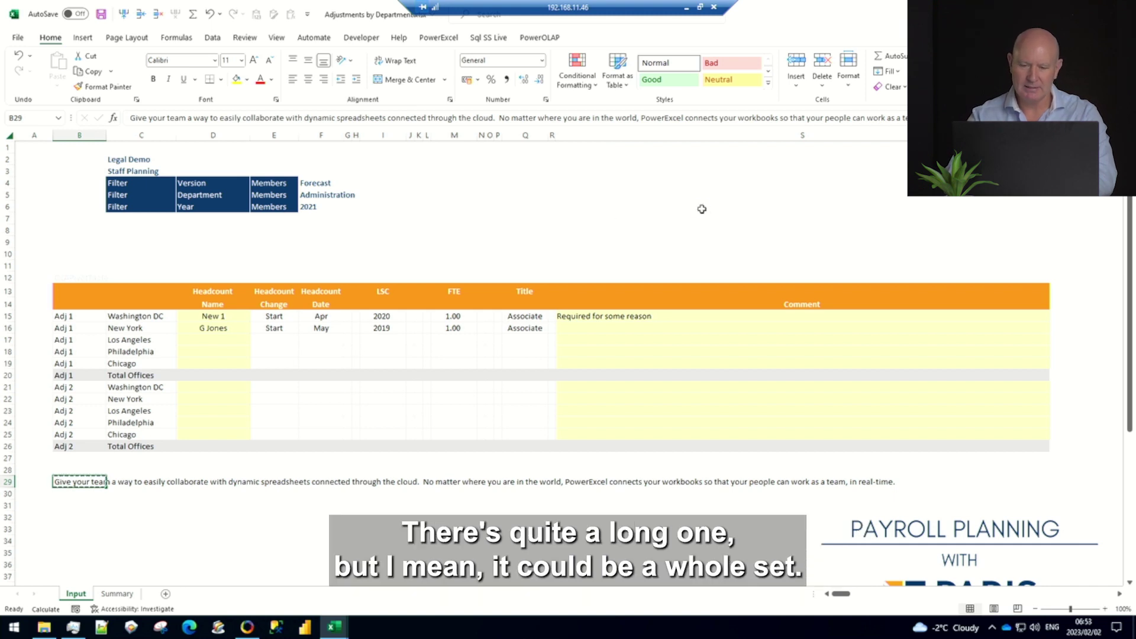
{"action": "left_click", "coordinate": [621, 331]}
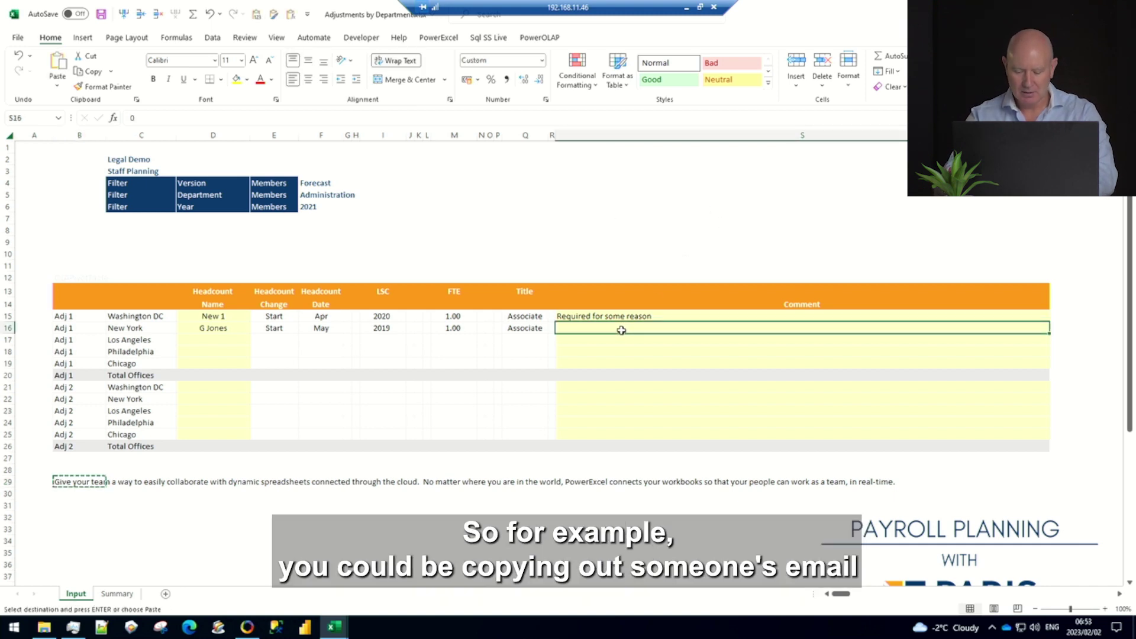
{"action": "right_click", "coordinate": [622, 330]}
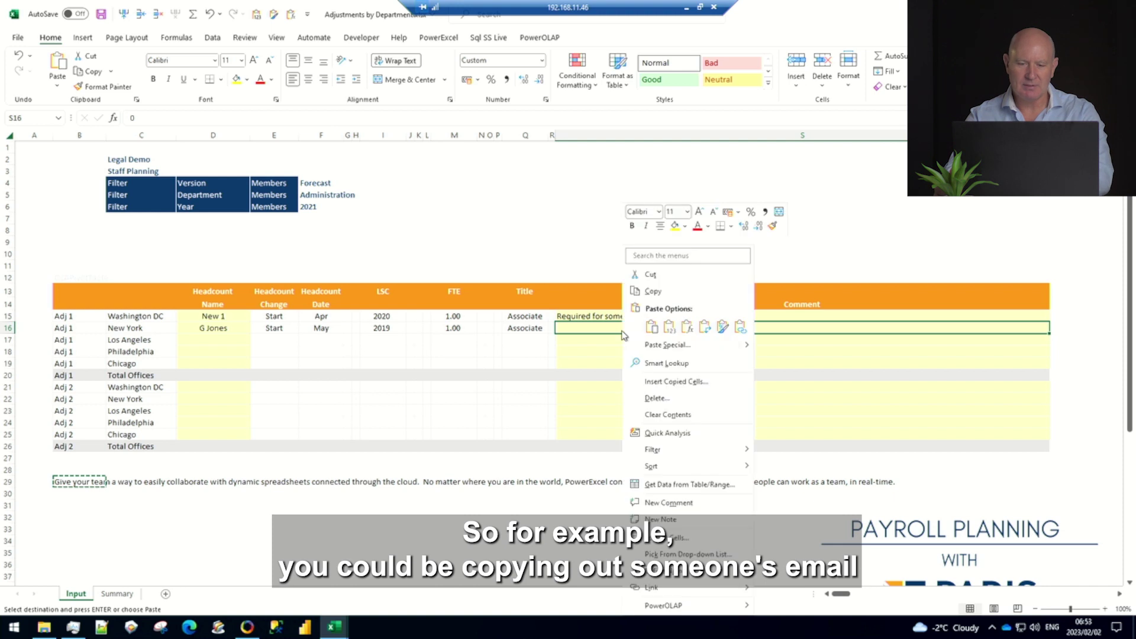
{"action": "left_click", "coordinate": [670, 328]}
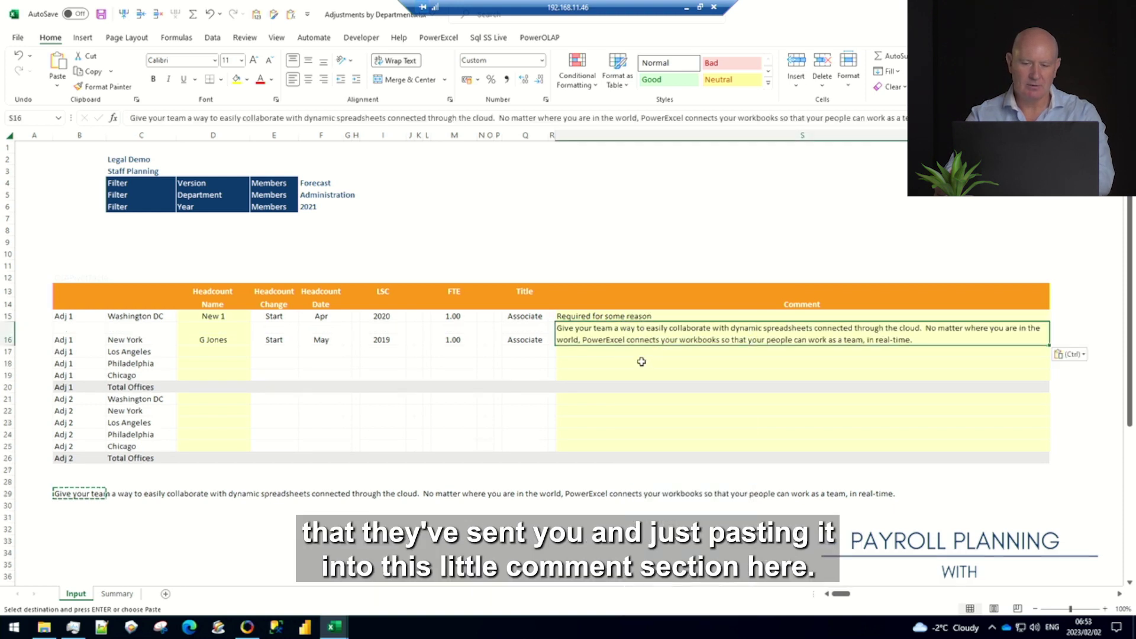
{"action": "key", "text": "Escape"}
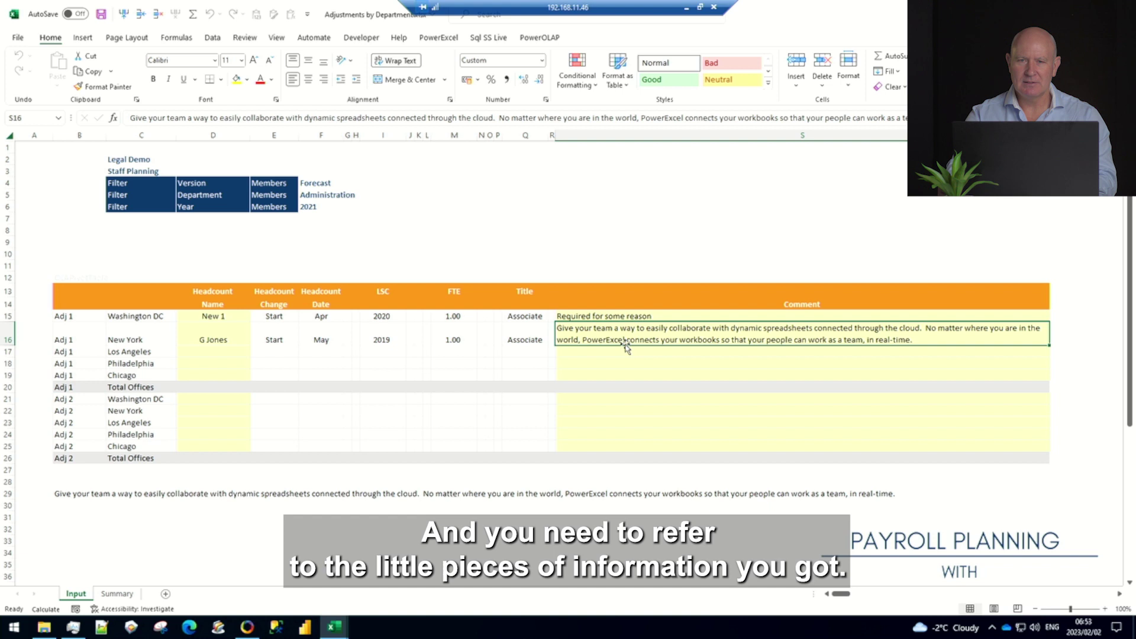
Review the Summary sheet's filtered comments, including the full long comment text.
{"action": "left_click", "coordinate": [118, 594]}
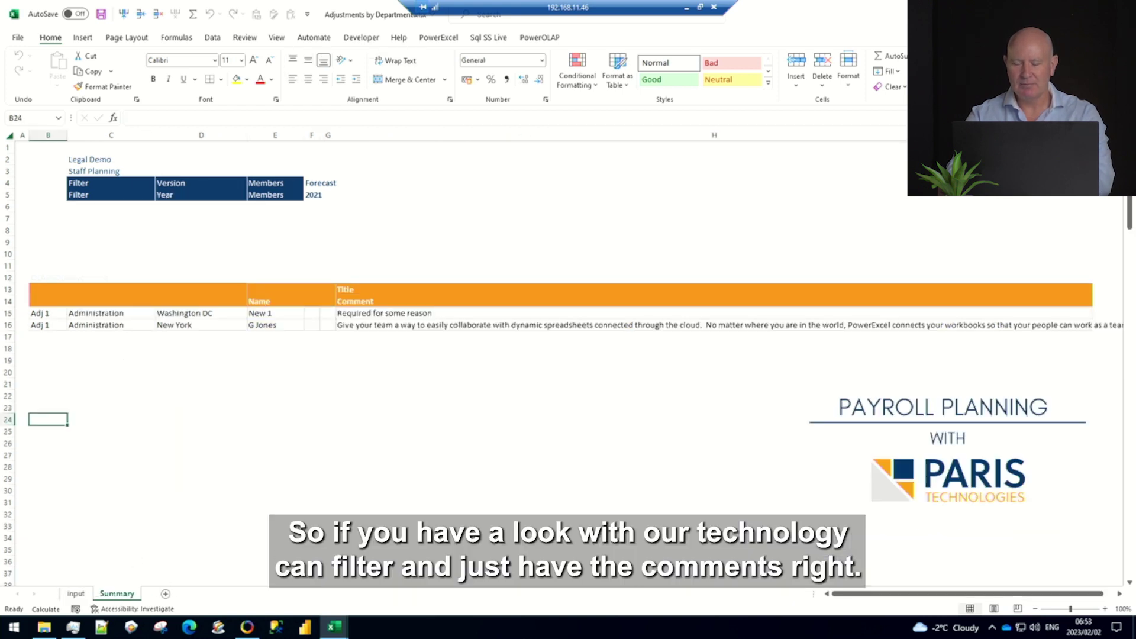
{"action": "left_click", "coordinate": [276, 526]}
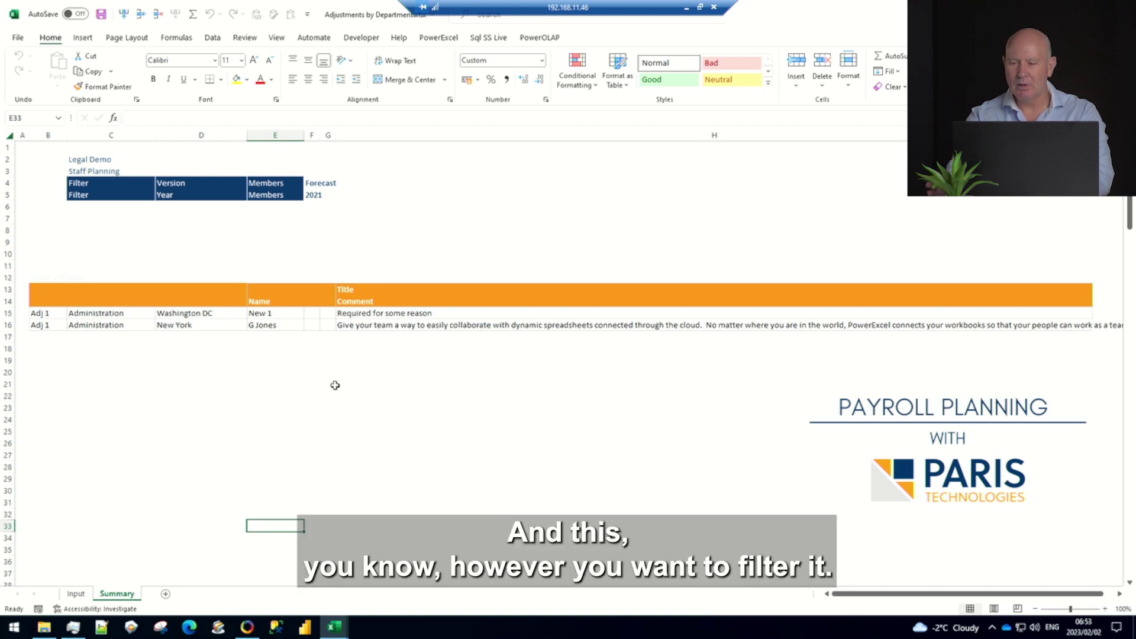
{"action": "left_click", "coordinate": [372, 326]}
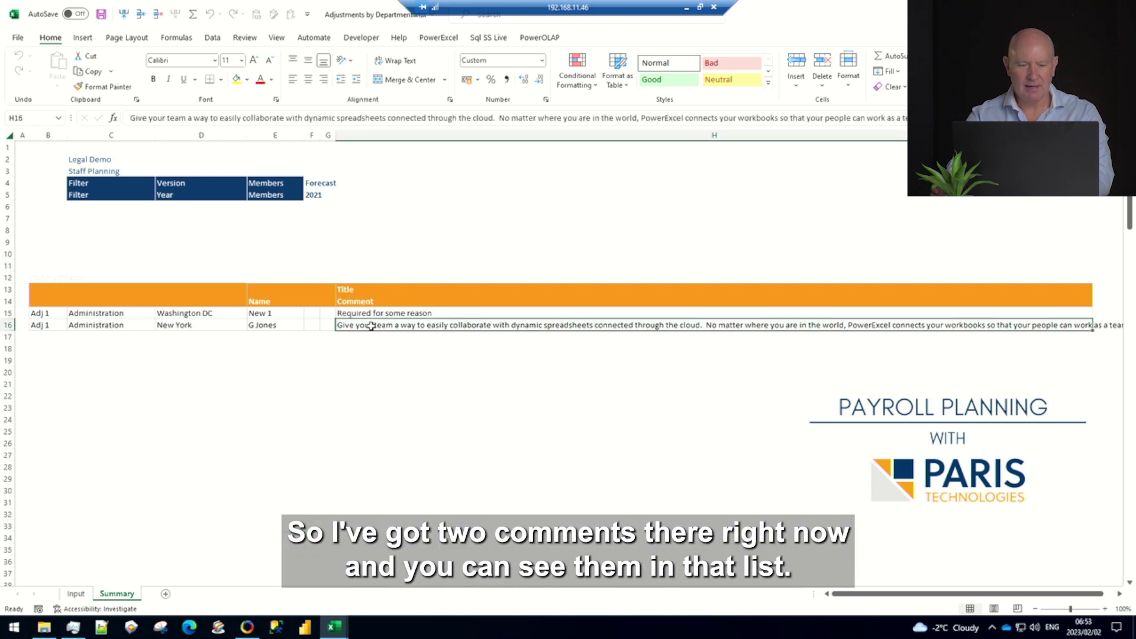
On the Input sheet, enter Comment 5, Comment 6 and Comment 7 for Washington DC, Philadelphia and Chicago.
{"action": "left_click", "coordinate": [76, 594]}
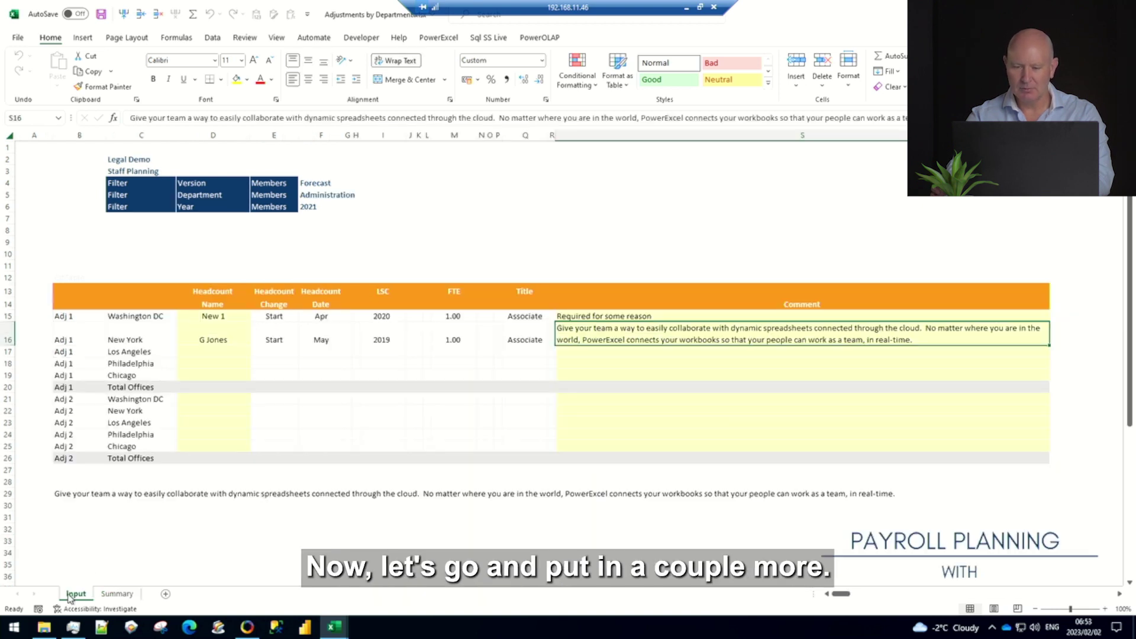
{"action": "left_click", "coordinate": [583, 402]}
{"action": "type", "text": "Comment 5"}
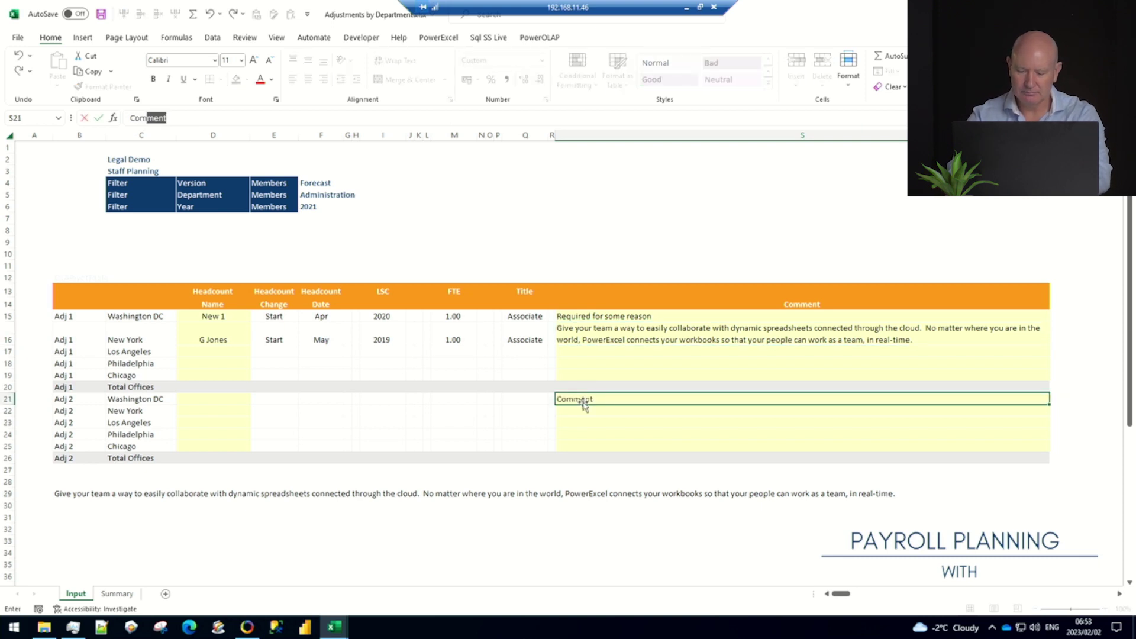
{"action": "key", "text": "Return"}
{"action": "key", "text": "Down"}
{"action": "key", "text": "Down"}
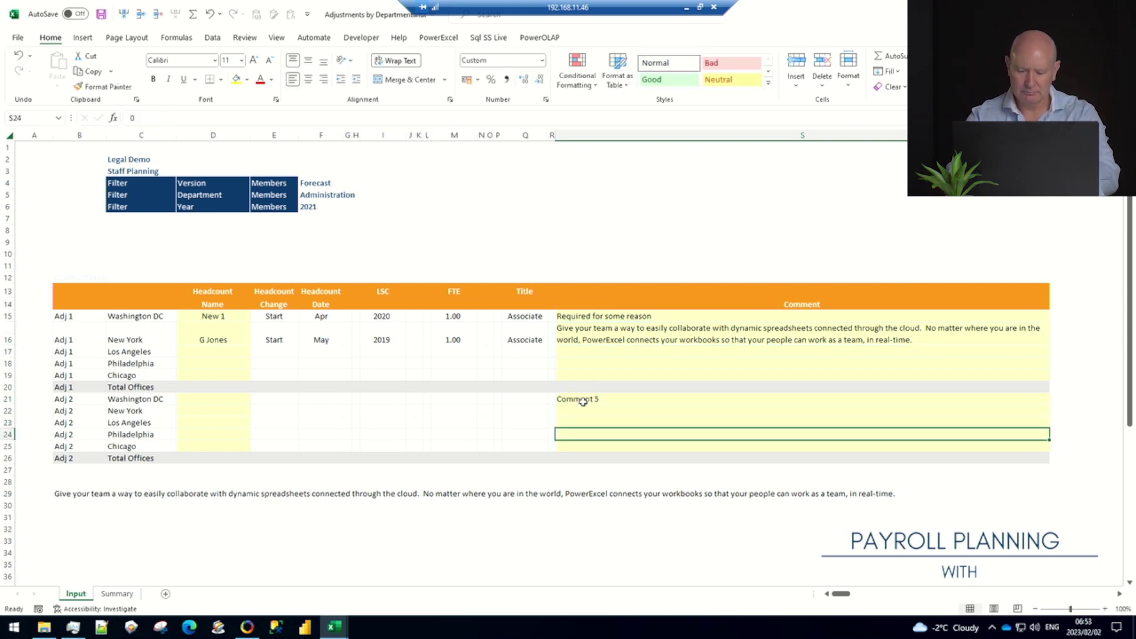
{"action": "type", "text": "Comment 6"}
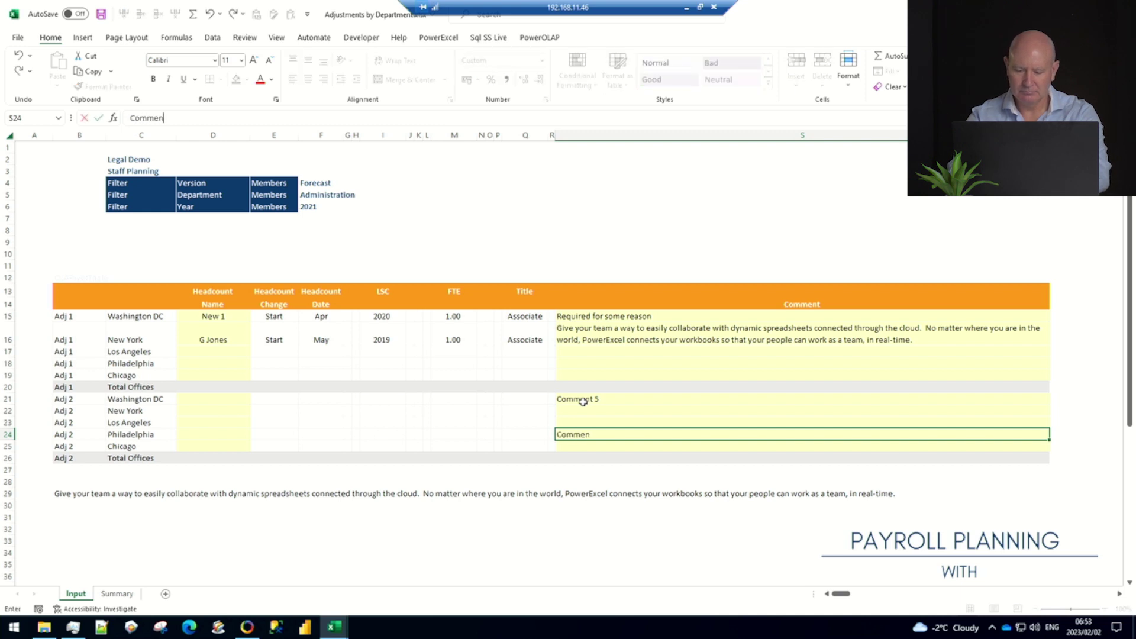
{"action": "key", "text": "Return"}
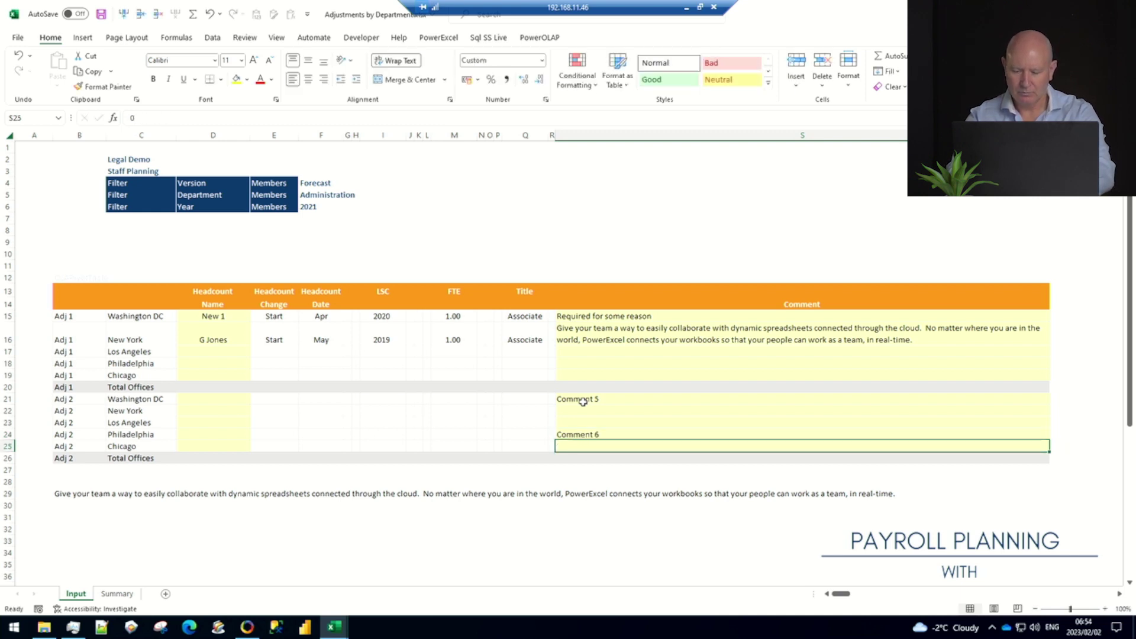
{"action": "type", "text": "Comment"}
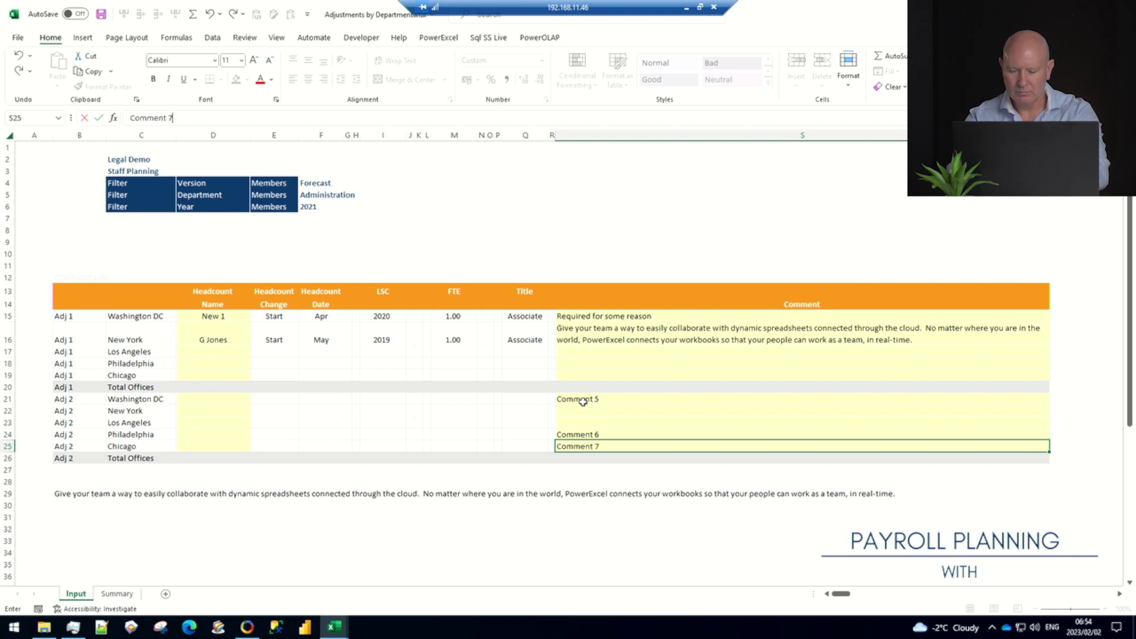
{"action": "type", "text": " 7"}
{"action": "key", "text": "ctrl+Return"}
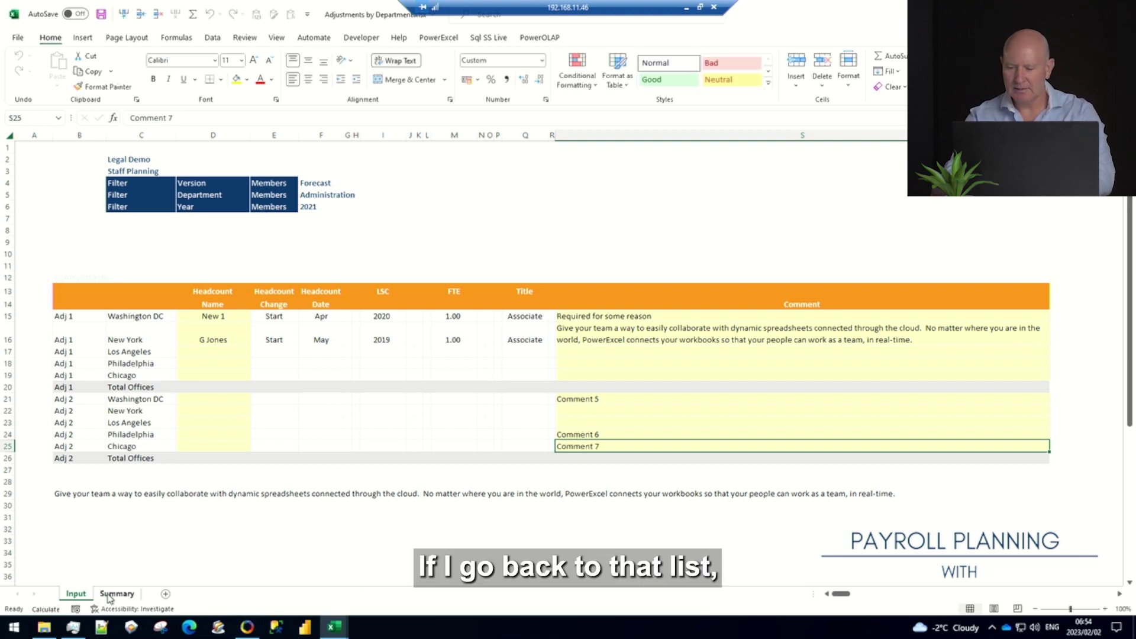
Check Comment 7 for Chicago on the Summary sheet, then close Adjustments by Department.
{"action": "left_click", "coordinate": [108, 594]}
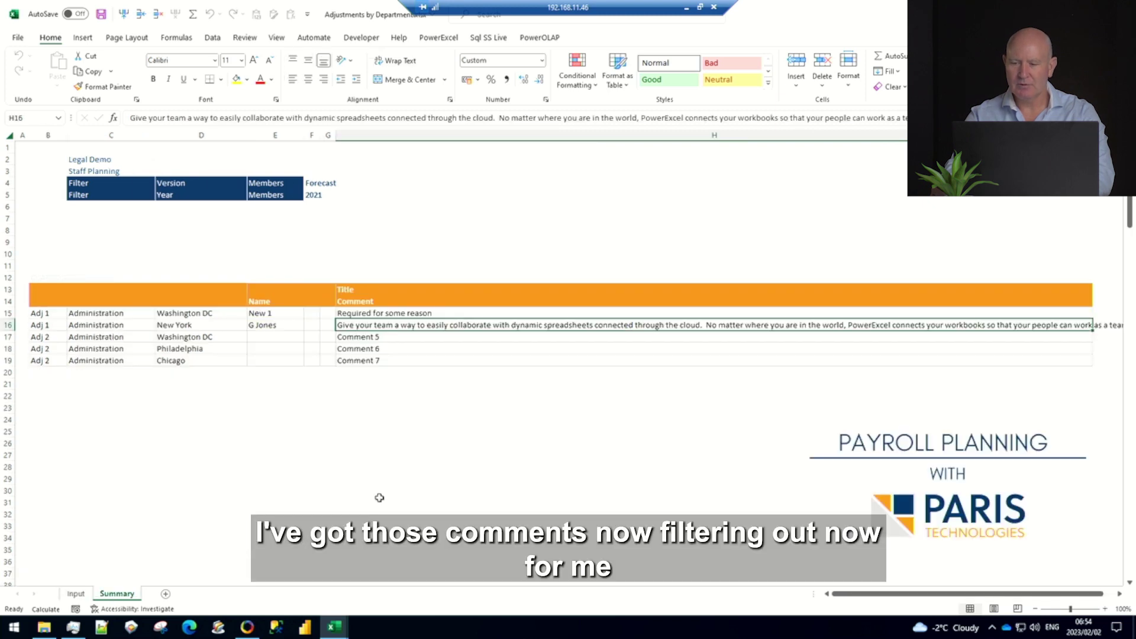
{"action": "left_click", "coordinate": [422, 477]}
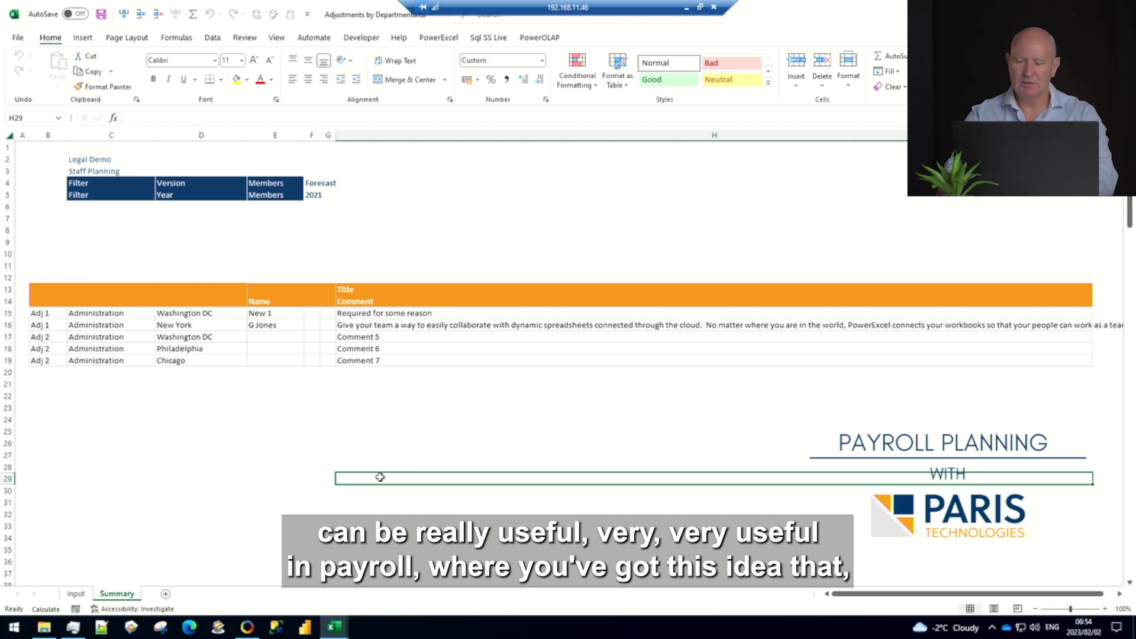
{"action": "left_click", "coordinate": [153, 469]}
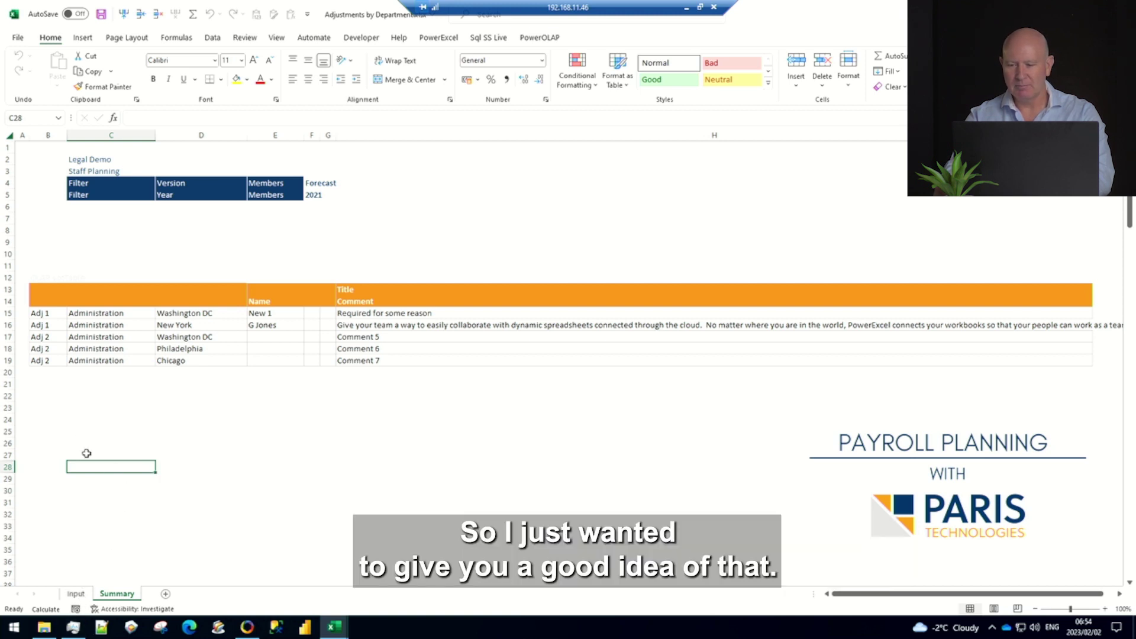
{"action": "left_click", "coordinate": [55, 430]}
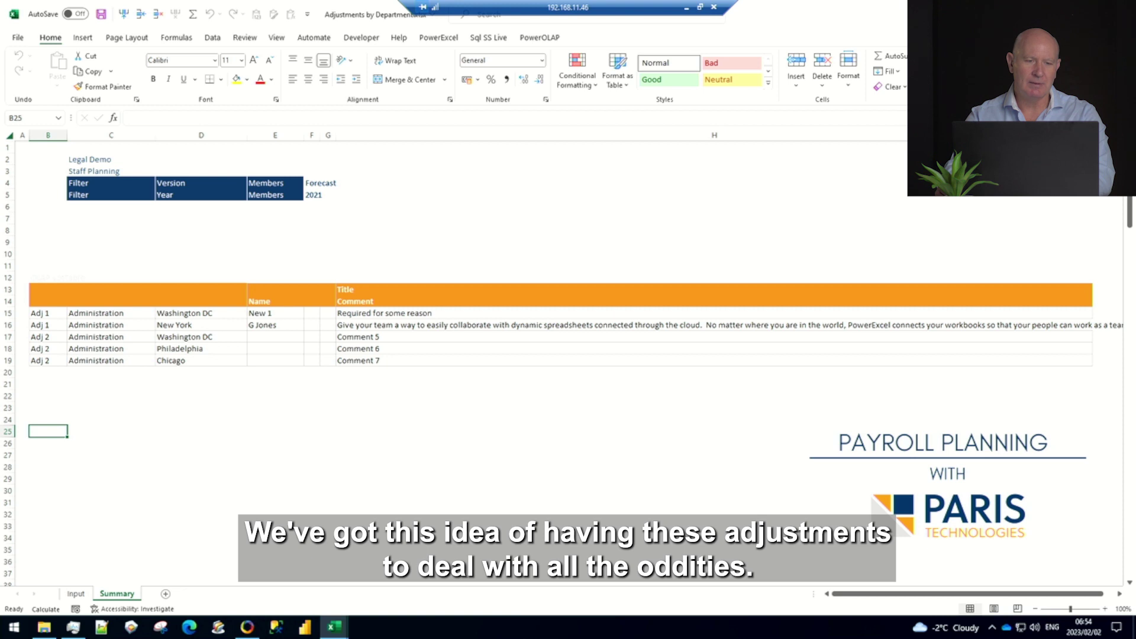
{"action": "key", "text": "ctrl+w"}
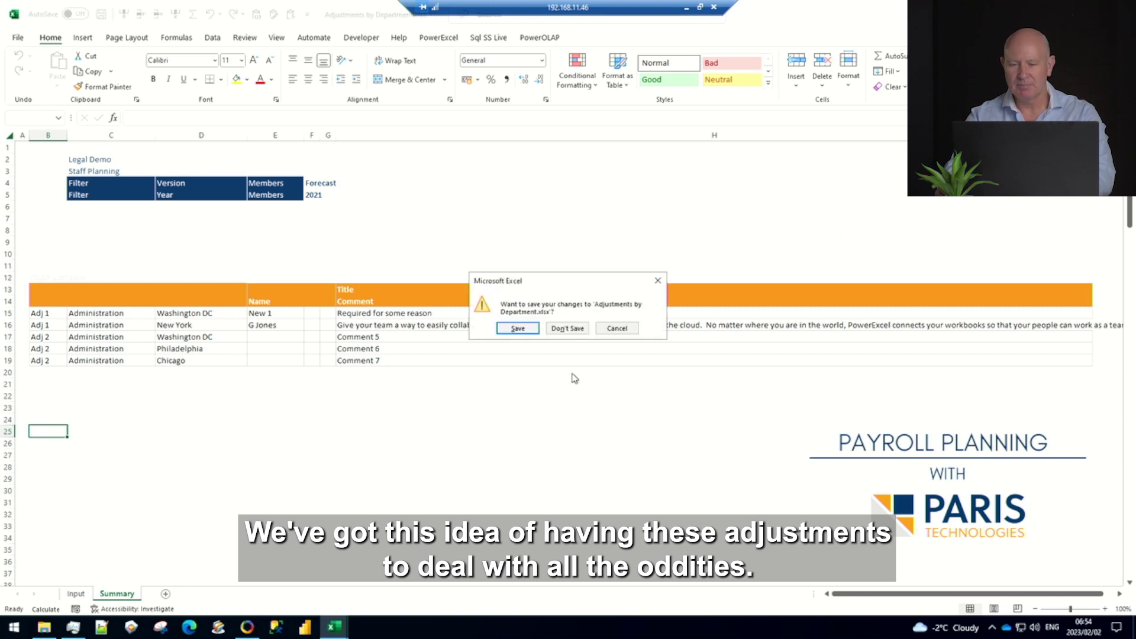
Discard changes, open the Reports workbook and check the 6,313,946 Total Offices cost.
{"action": "left_click", "coordinate": [566, 329]}
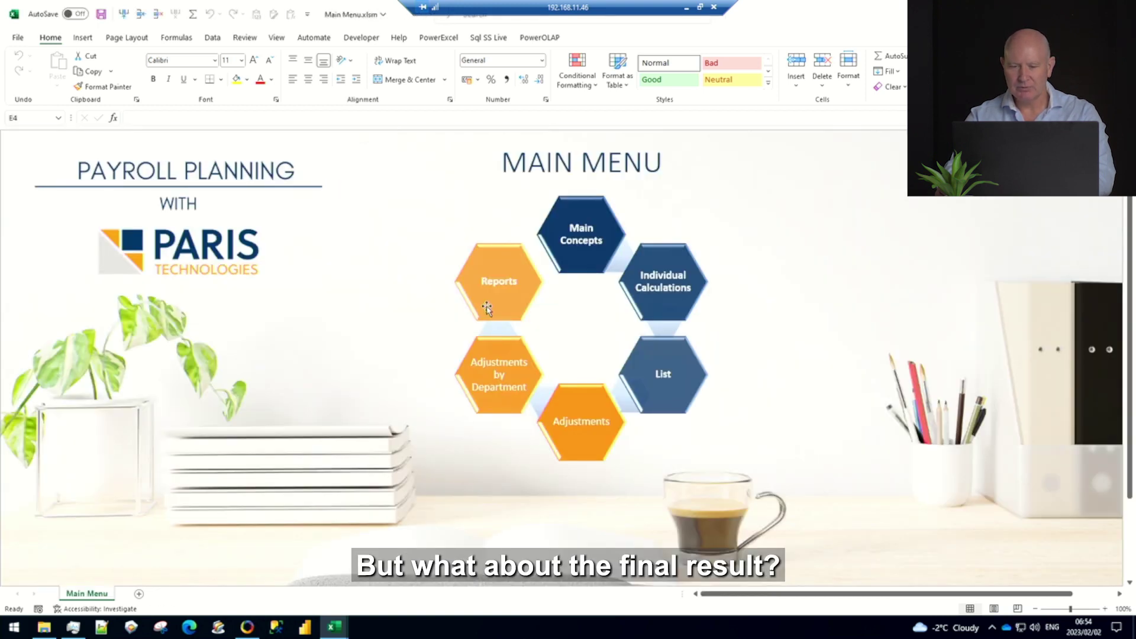
{"action": "left_click", "coordinate": [492, 283]}
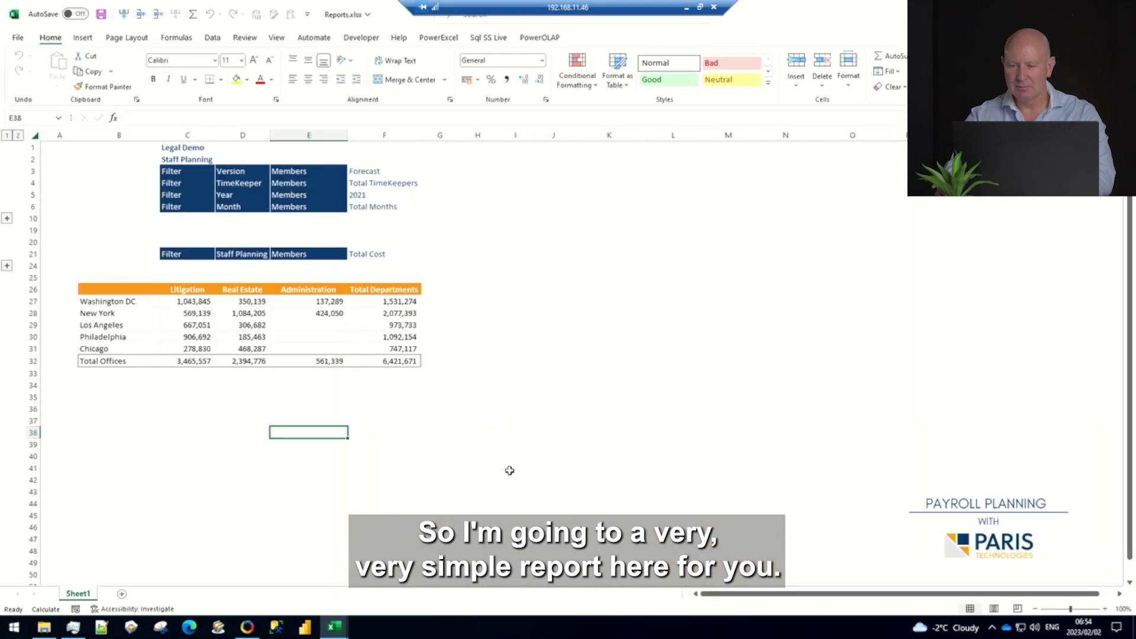
{"action": "left_click", "coordinate": [509, 471]}
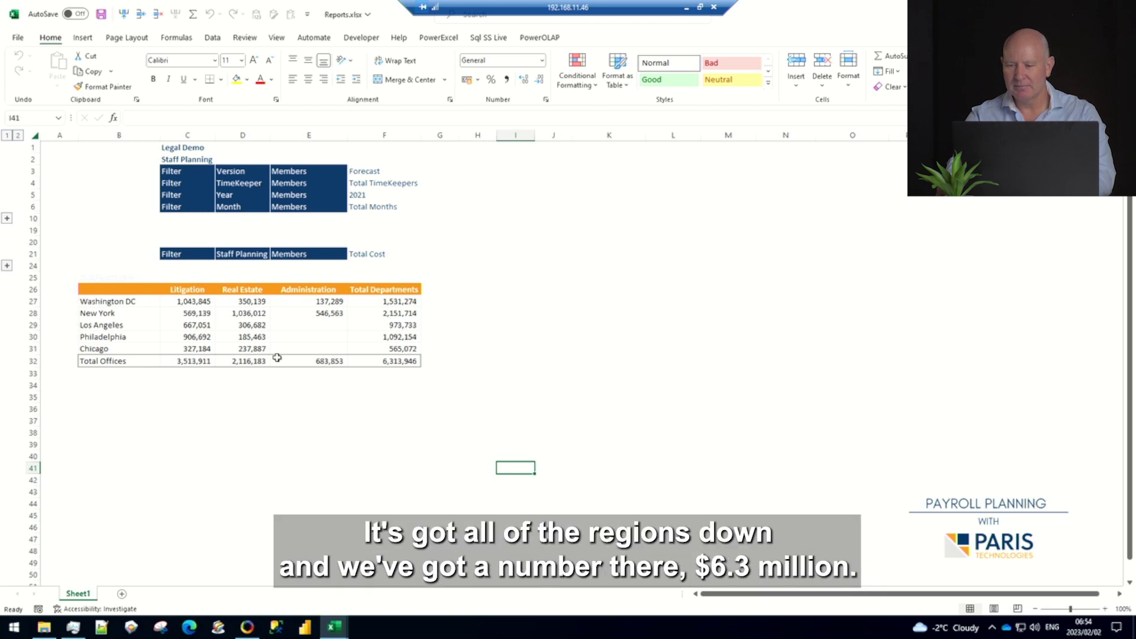
{"action": "left_click", "coordinate": [403, 361]}
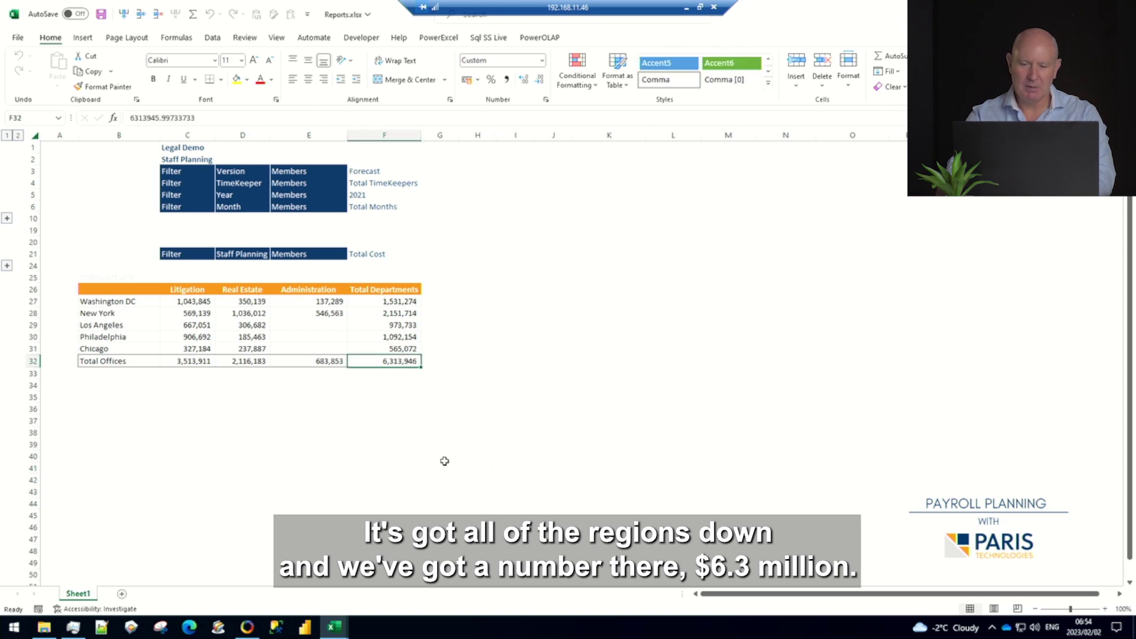
Filter the report's TimeKeeper to the single timekeeper 1001.
{"action": "left_click", "coordinate": [362, 186]}
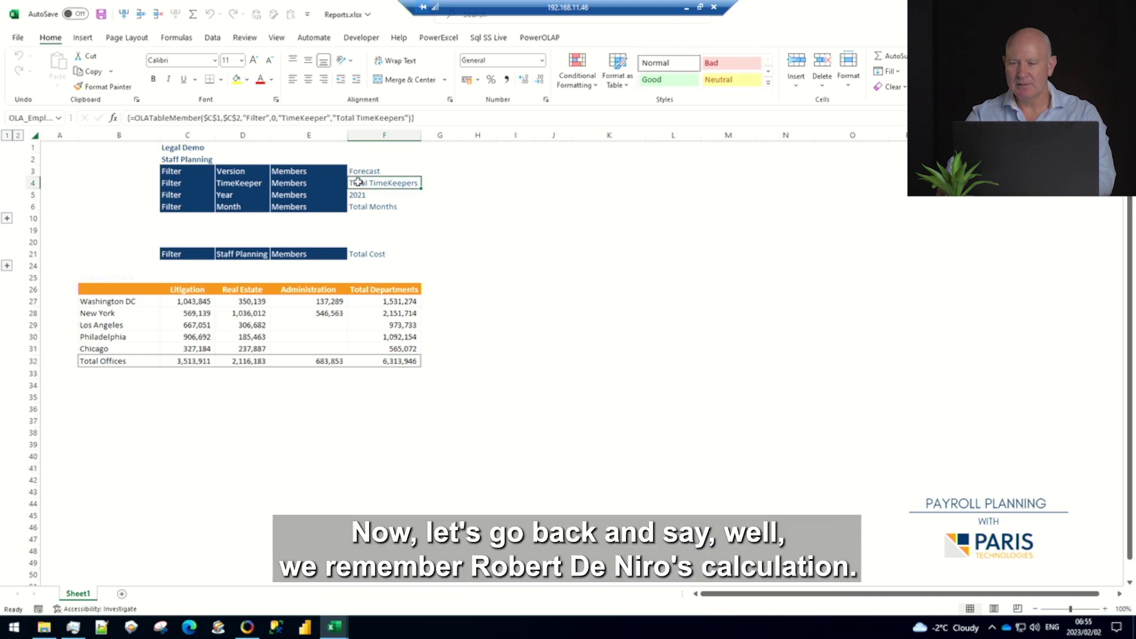
{"action": "double_click", "coordinate": [360, 186]}
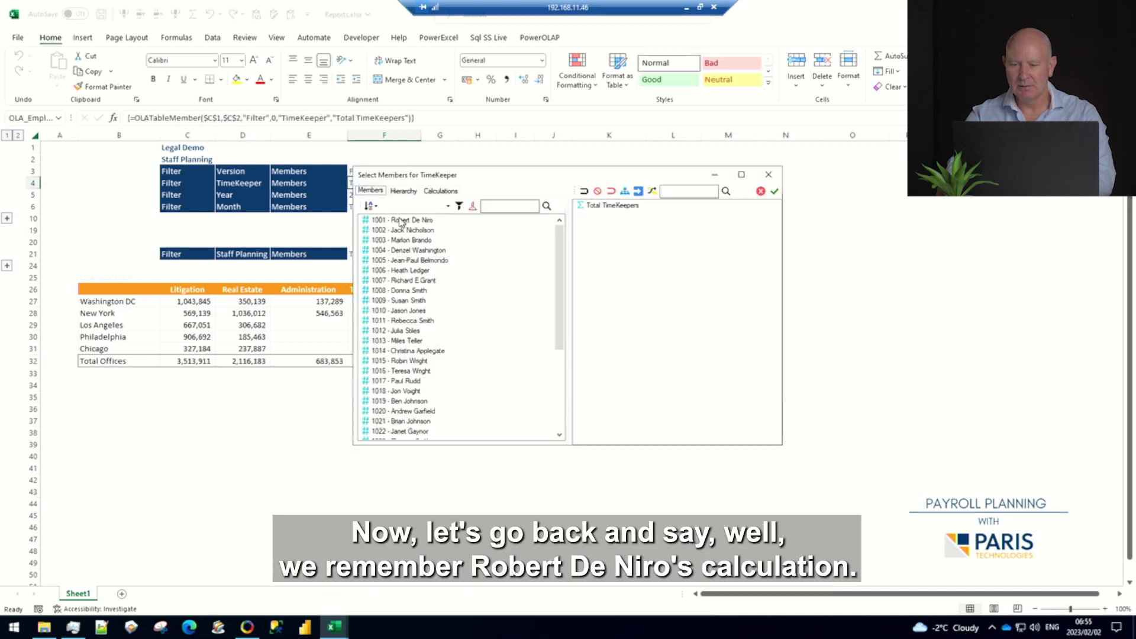
{"action": "left_click", "coordinate": [402, 219]}
{"action": "left_click", "coordinate": [612, 191]}
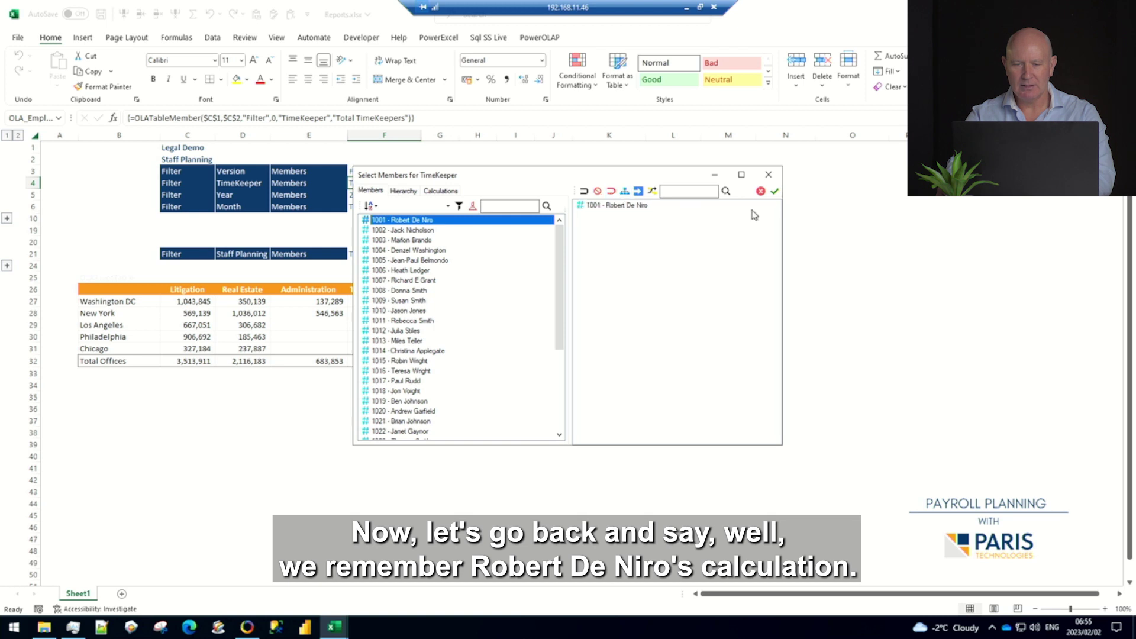
{"action": "left_click", "coordinate": [774, 193]}
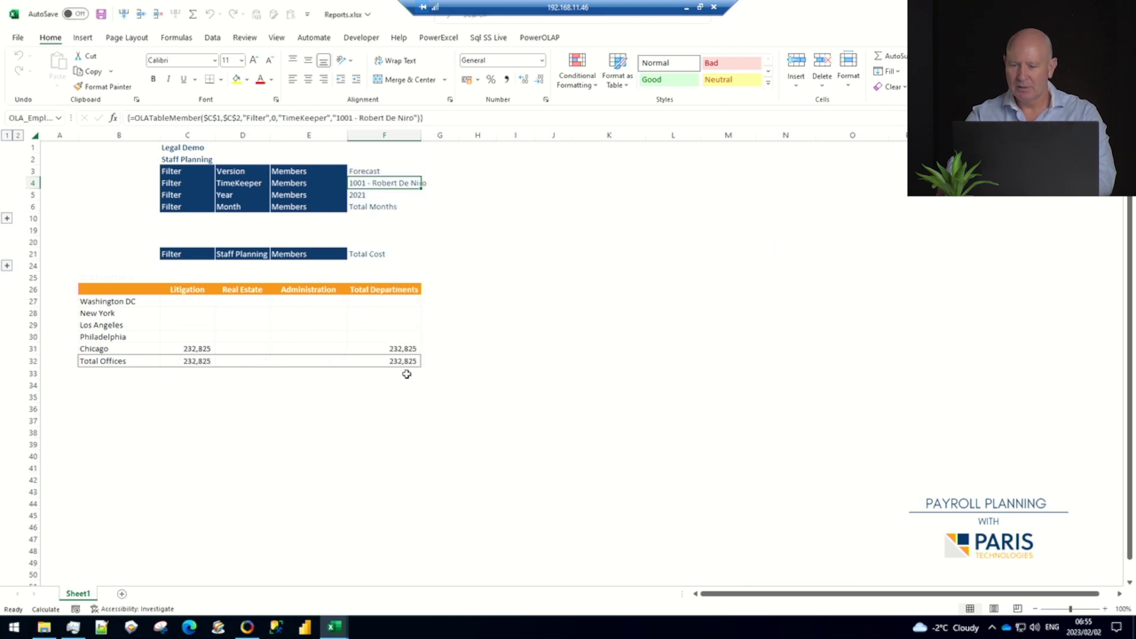
Check Chicago Litigation at 232,825 and snap the Reports window to the right half.
{"action": "left_click", "coordinate": [196, 347]}
{"action": "left_click", "coordinate": [193, 409]}
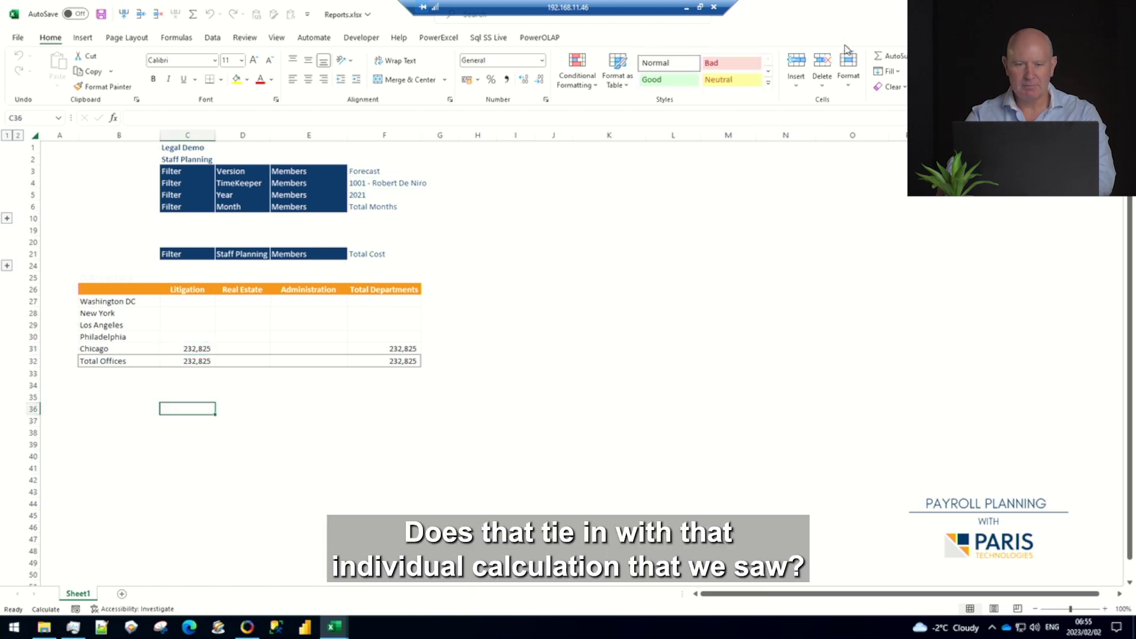
{"action": "left_click", "coordinate": [1095, 7]}
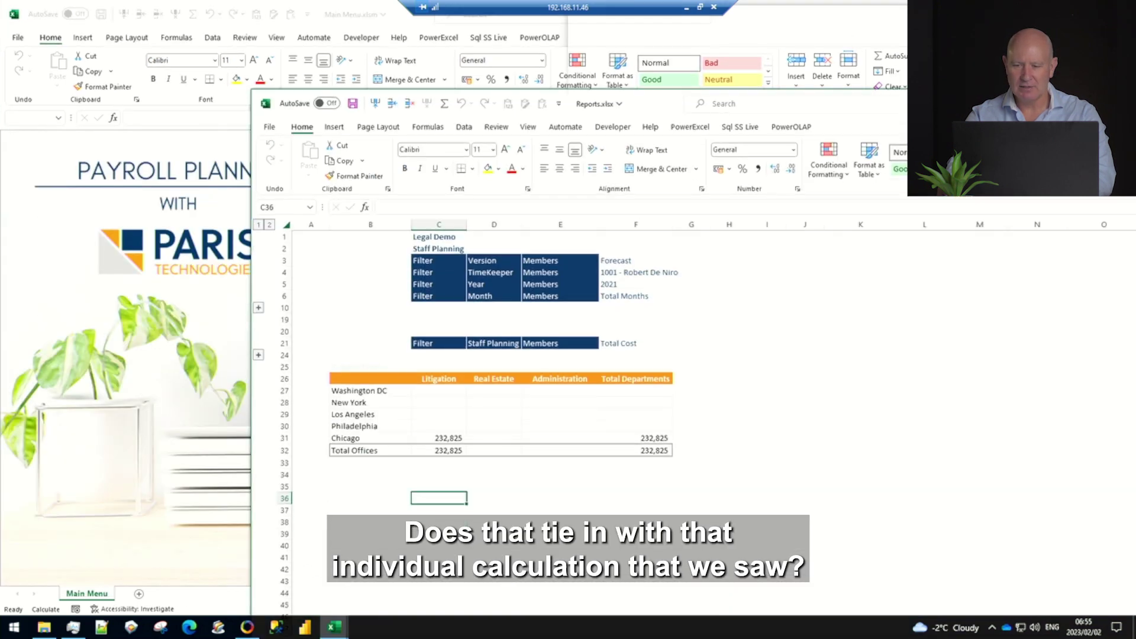
{"action": "key", "text": "super+Right"}
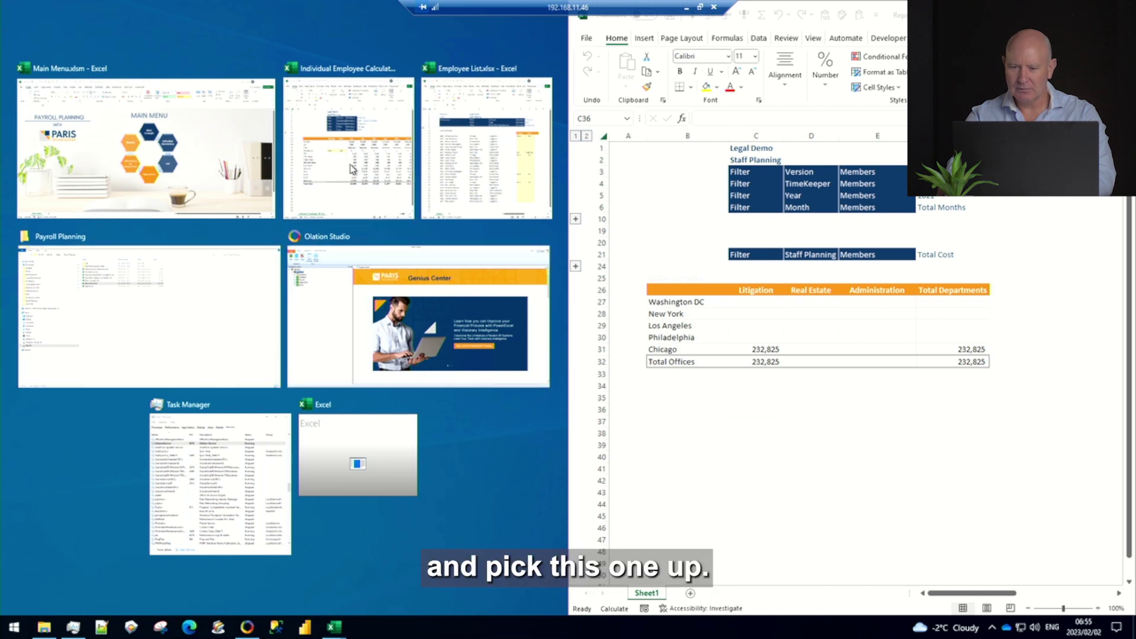
Open the individual employee calculation beside the report, showing the Change and Date columns.
{"action": "left_click", "coordinate": [327, 201]}
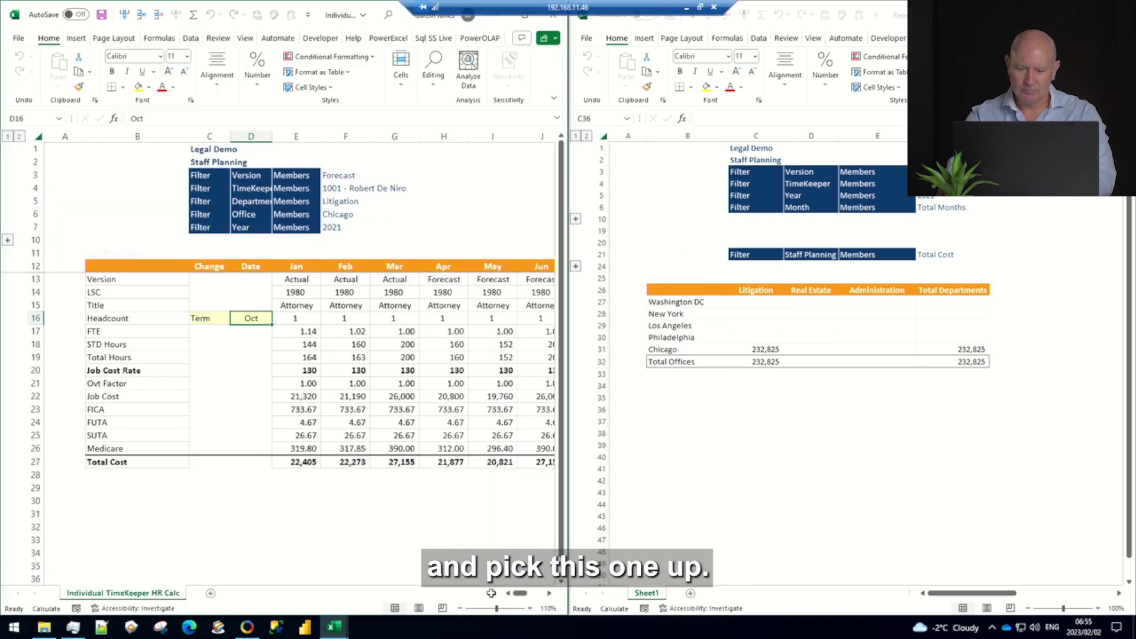
{"action": "left_click", "coordinate": [548, 593]}
{"action": "left_click", "coordinate": [549, 593]}
{"action": "left_click", "coordinate": [548, 593]}
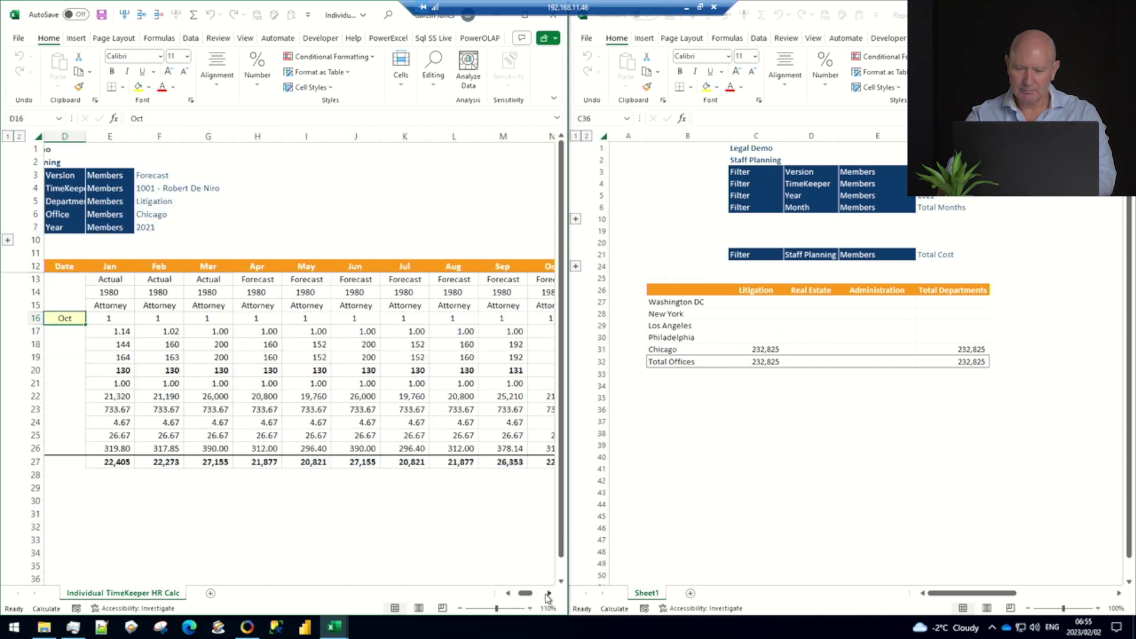
{"action": "left_click", "coordinate": [548, 593]}
{"action": "left_click", "coordinate": [549, 593]}
{"action": "left_click", "coordinate": [548, 593]}
{"action": "left_click", "coordinate": [548, 593]}
{"action": "left_click", "coordinate": [548, 593]}
{"action": "left_click", "coordinate": [549, 594]}
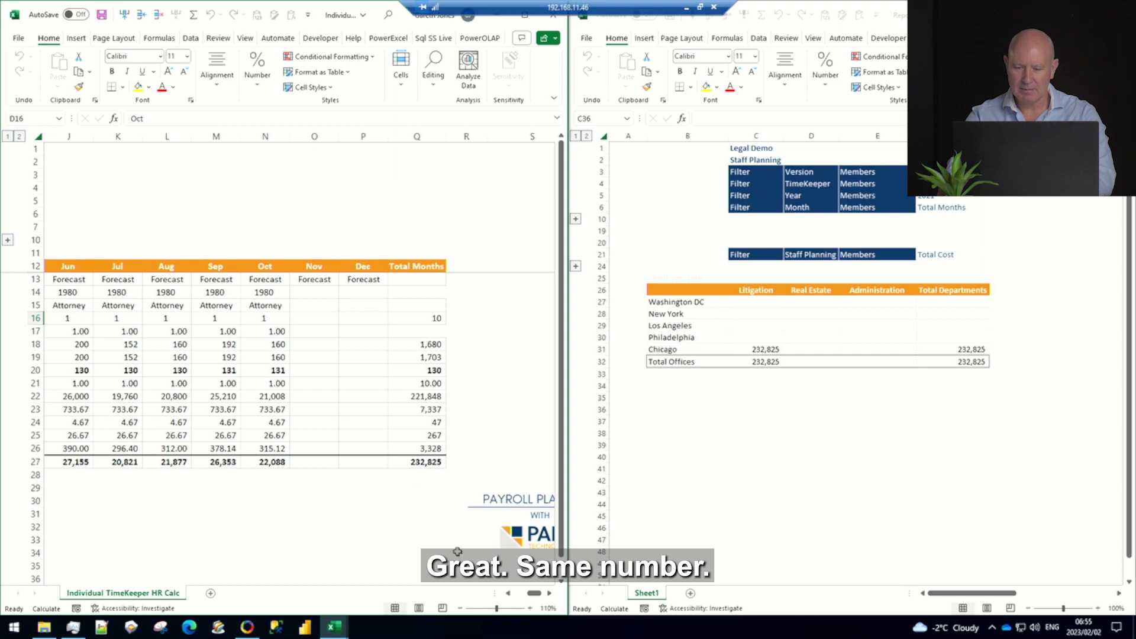
{"action": "left_click", "coordinate": [507, 593]}
{"action": "left_click", "coordinate": [508, 593]}
{"action": "left_click", "coordinate": [508, 593]}
{"action": "left_click", "coordinate": [508, 593]}
{"action": "left_click", "coordinate": [508, 594]}
{"action": "left_click", "coordinate": [507, 593]}
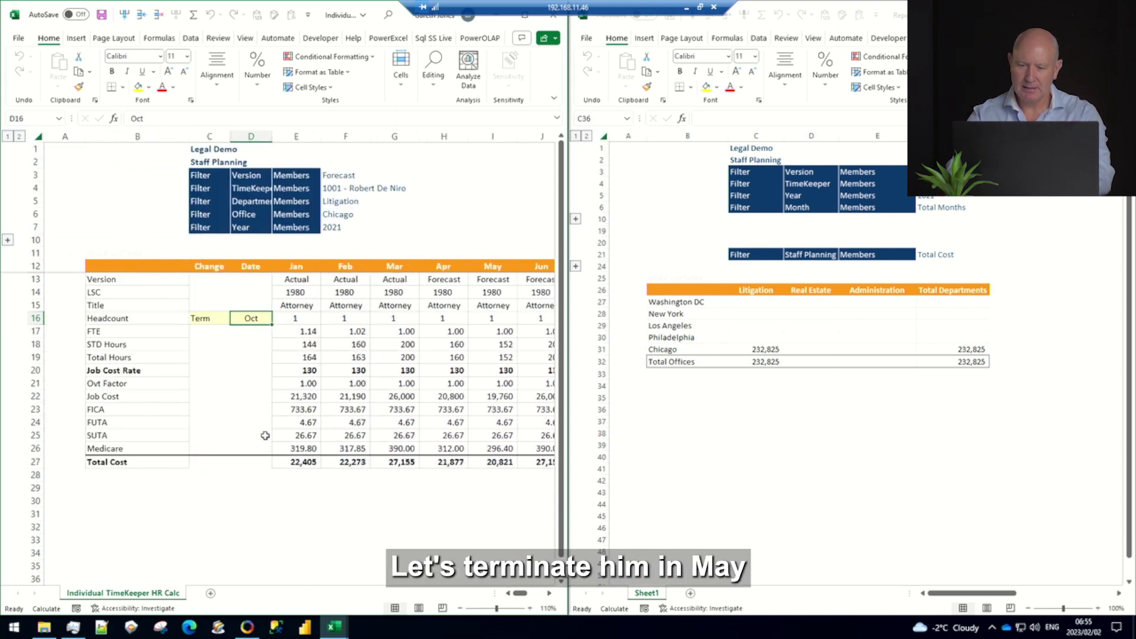
Move the termination to May, dropping Total Cost to 114,531 in Total Months.
{"action": "type", "text": "May"}
{"action": "key", "text": "ctrl+Return"}
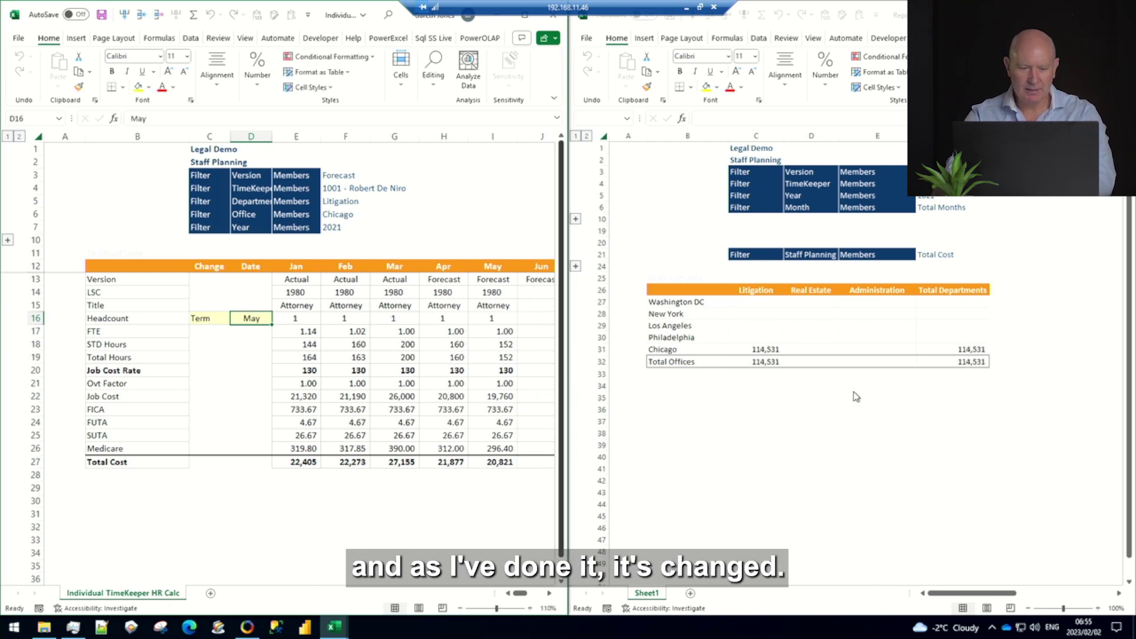
{"action": "left_click", "coordinate": [550, 594]}
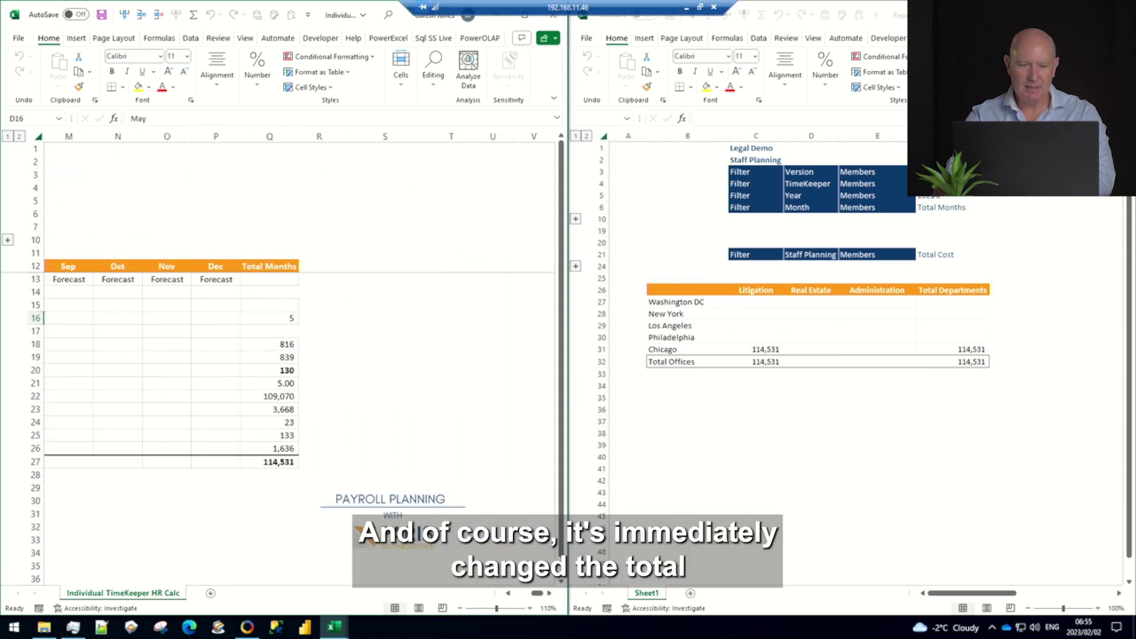
{"action": "left_click", "coordinate": [756, 184]}
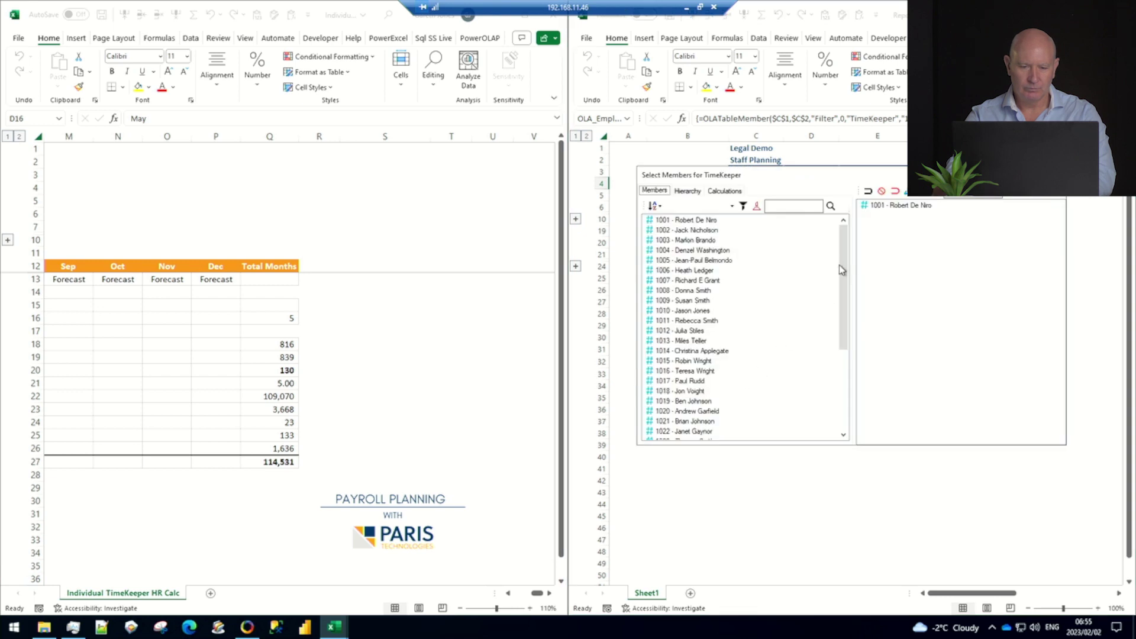
Apply Total TimeKeepers as the cost report's TimeKeeper filter member.
{"action": "left_click", "coordinate": [840, 371]}
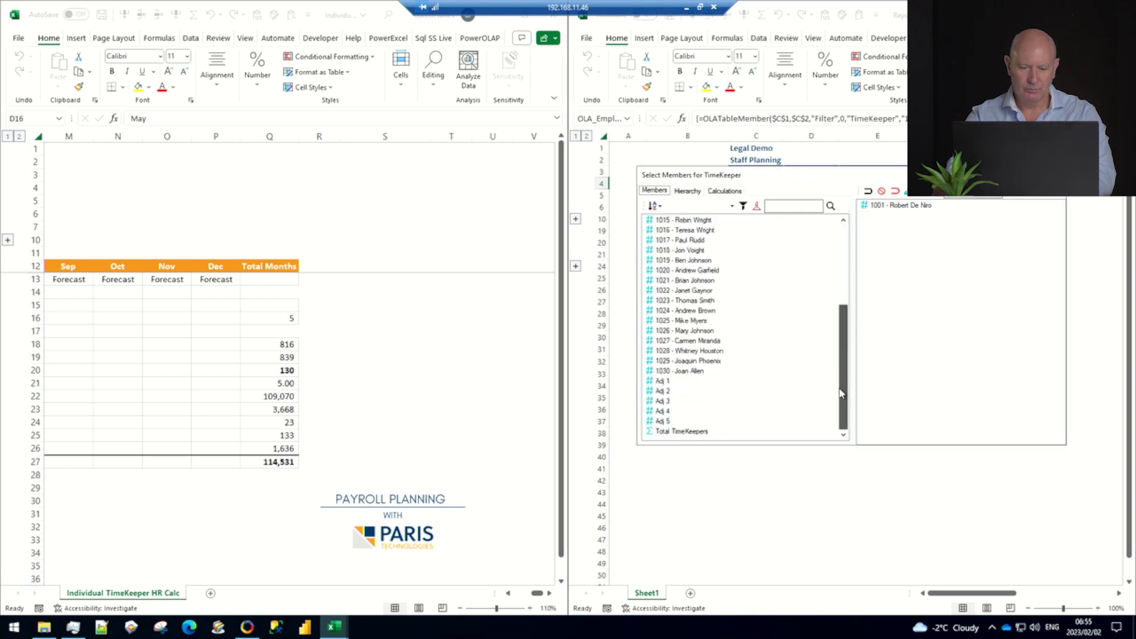
{"action": "left_click", "coordinate": [712, 436]}
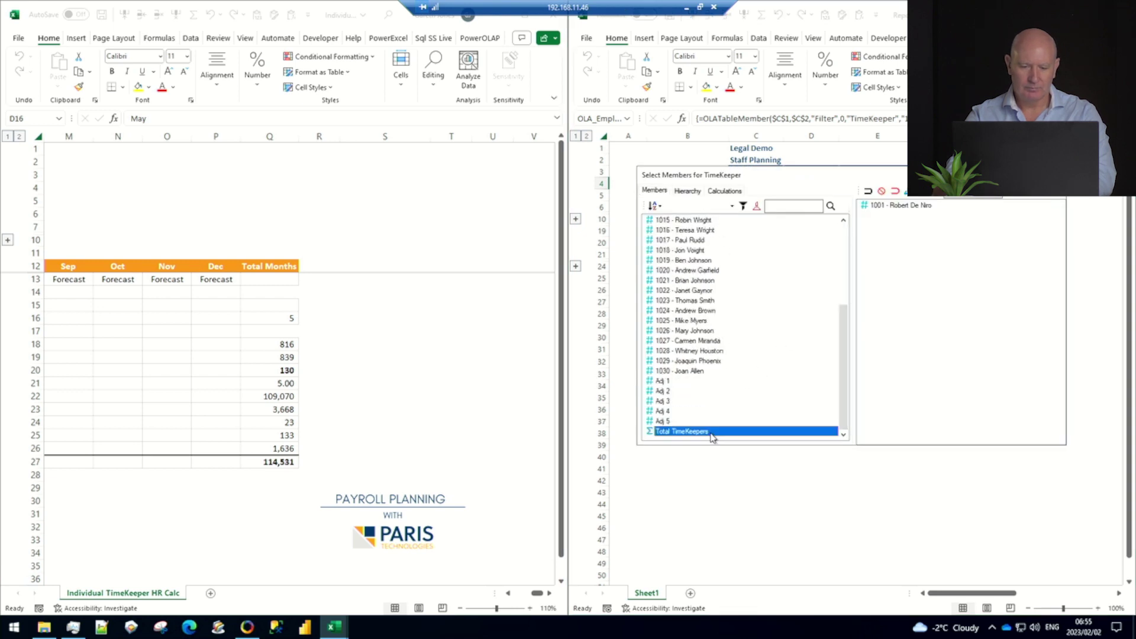
{"action": "left_click", "coordinate": [897, 191]}
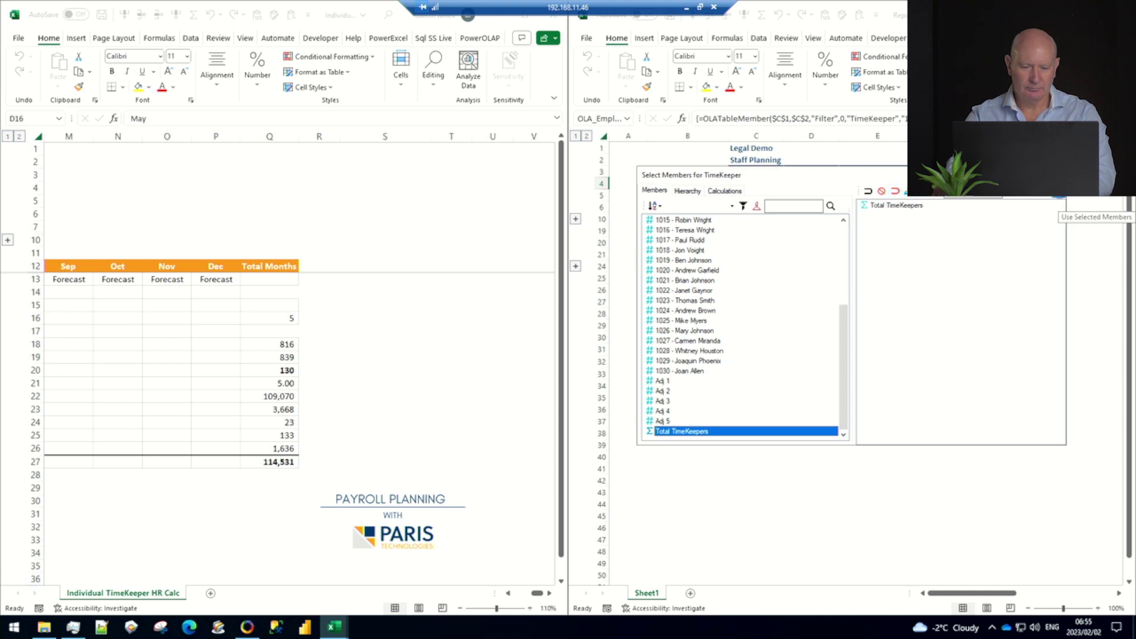
{"action": "left_click", "coordinate": [1055, 202]}
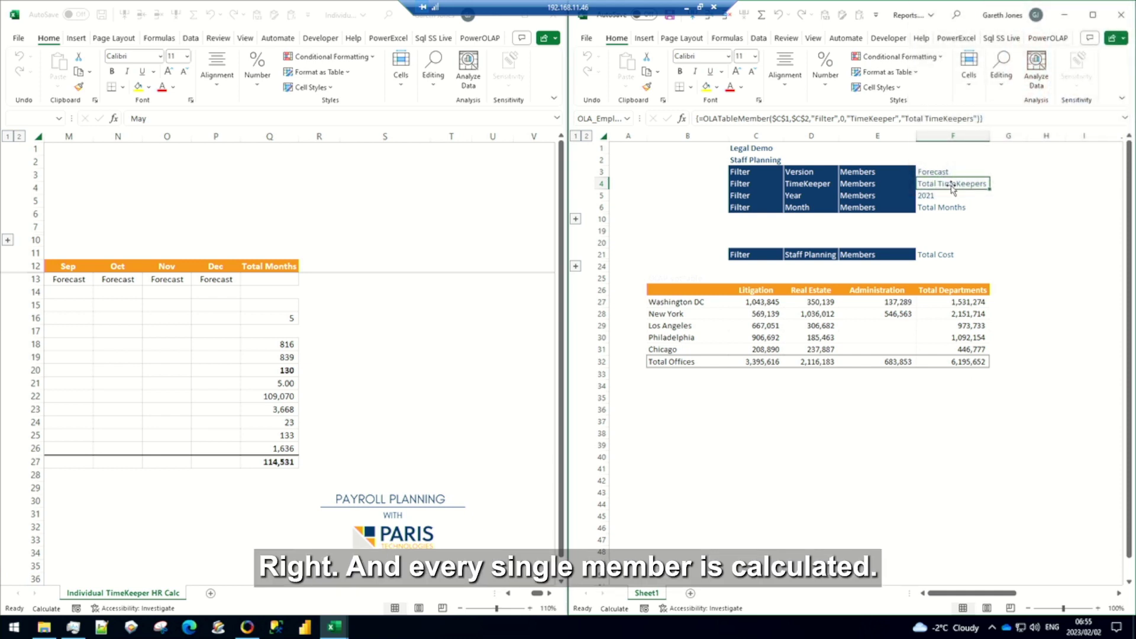
Switch the TimeKeeper filter to timekeeper 1003 to view that timekeeper's costs.
{"action": "double_click", "coordinate": [950, 184]}
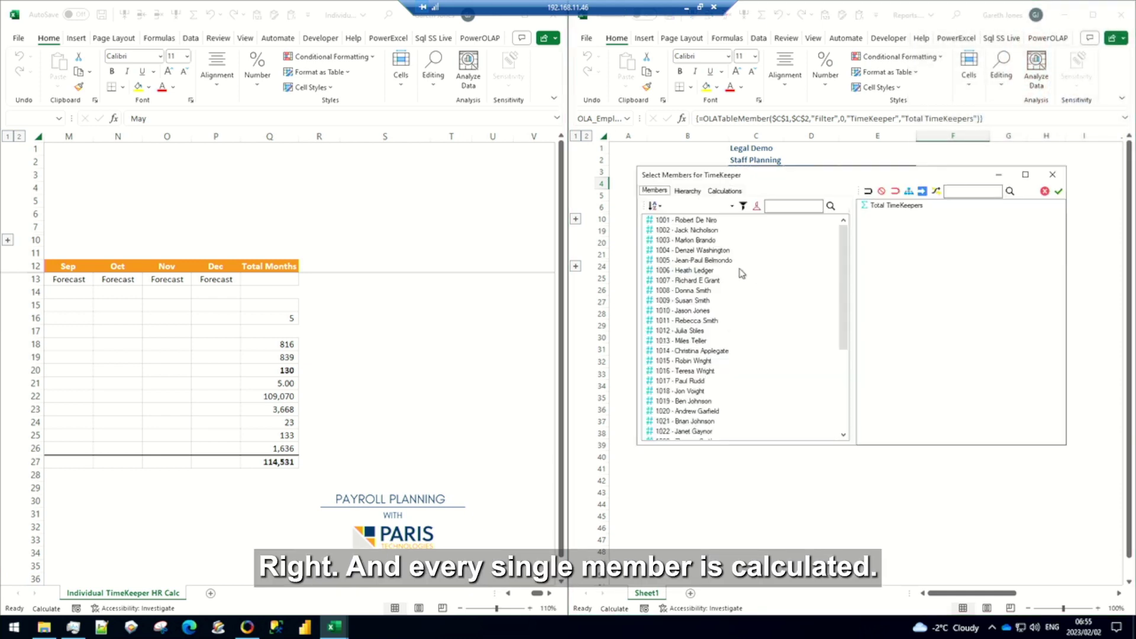
{"action": "left_click", "coordinate": [747, 238]}
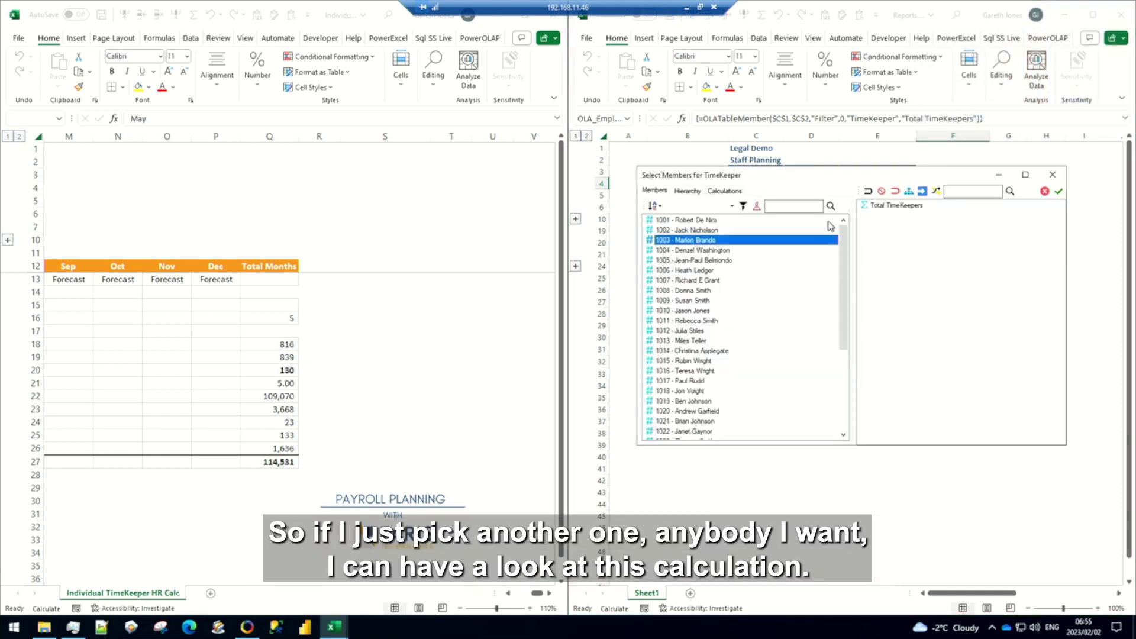
{"action": "left_click", "coordinate": [895, 192]}
{"action": "left_click", "coordinate": [1059, 192]}
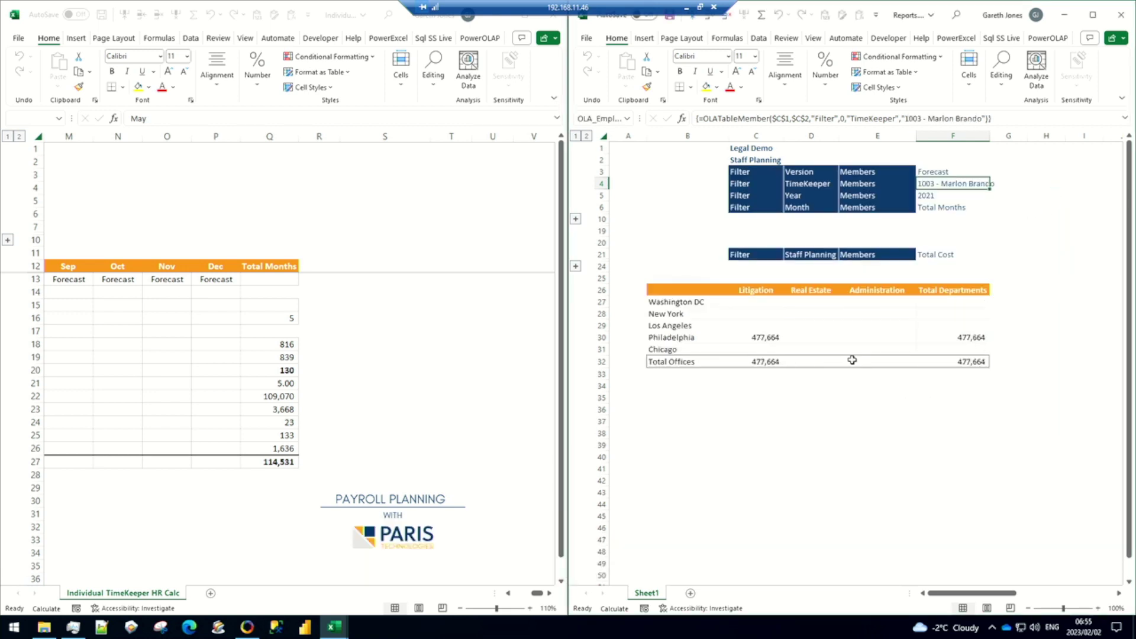
Set the filter back to Total TimeKeepers so every office totals 6,195,652.
{"action": "double_click", "coordinate": [927, 184]}
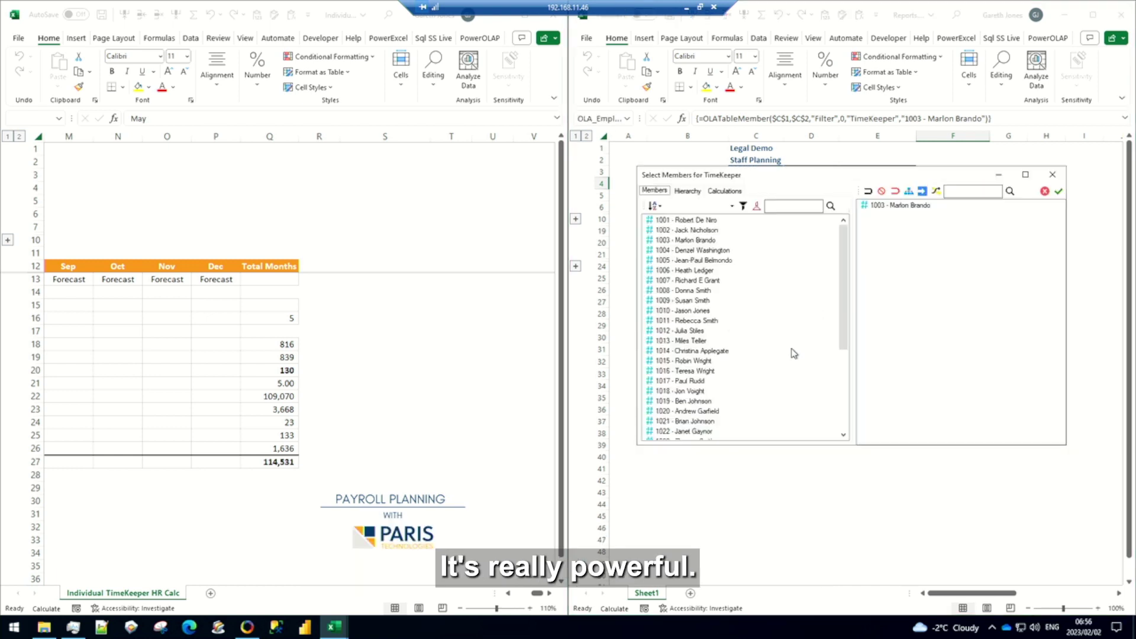
{"action": "left_click", "coordinate": [841, 363]}
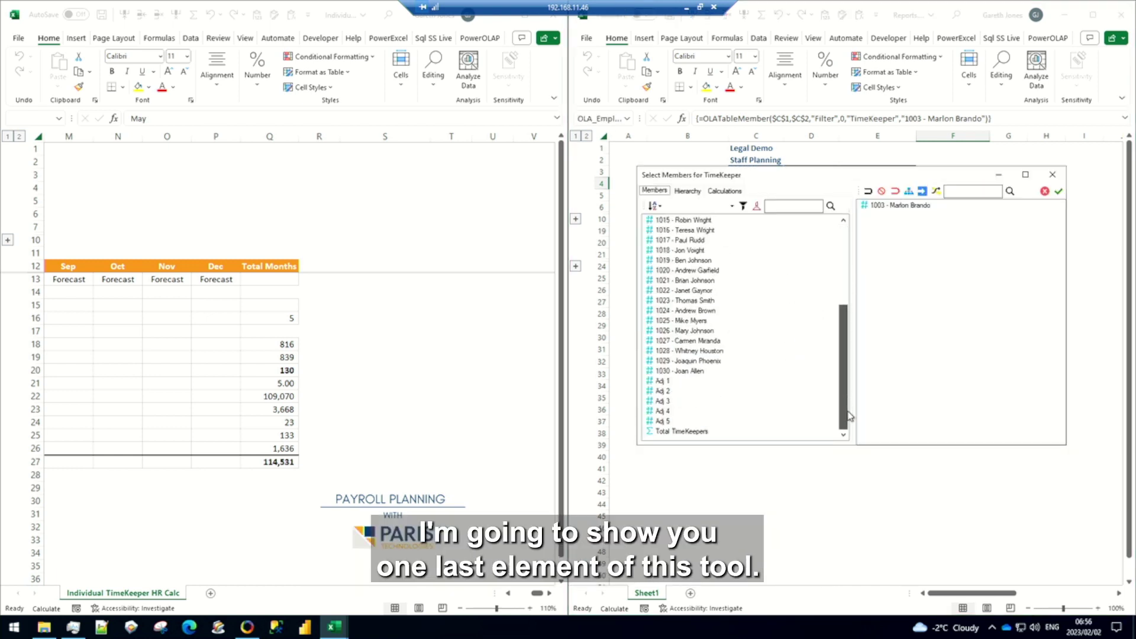
{"action": "left_click", "coordinate": [703, 434]}
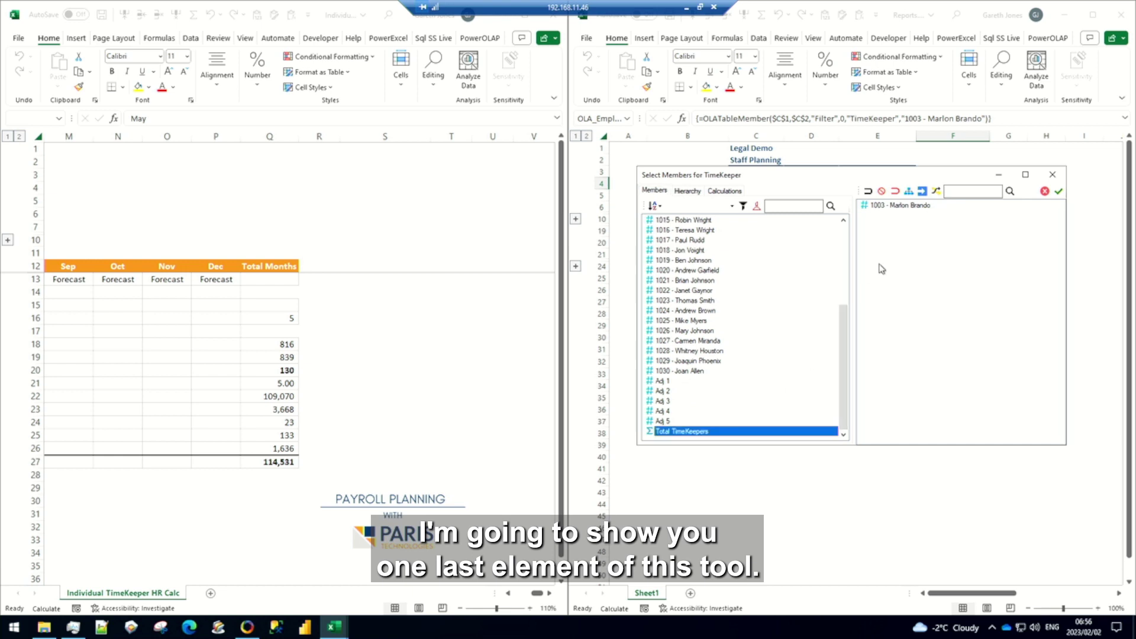
{"action": "left_click", "coordinate": [908, 191]}
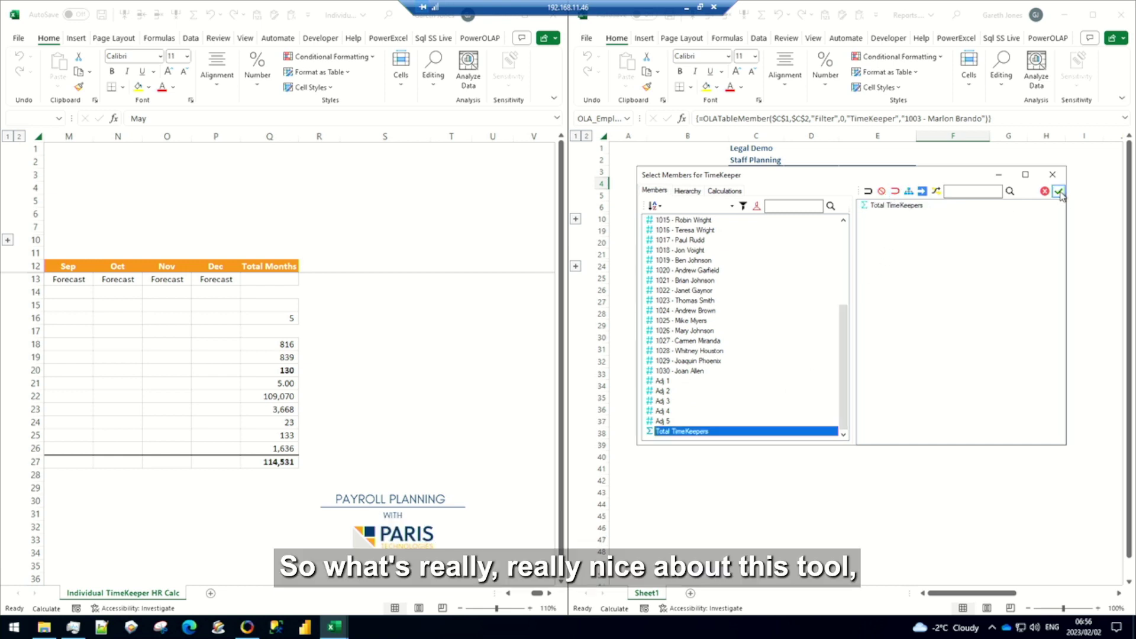
{"action": "left_click", "coordinate": [1059, 191]}
{"action": "left_click", "coordinate": [936, 443]}
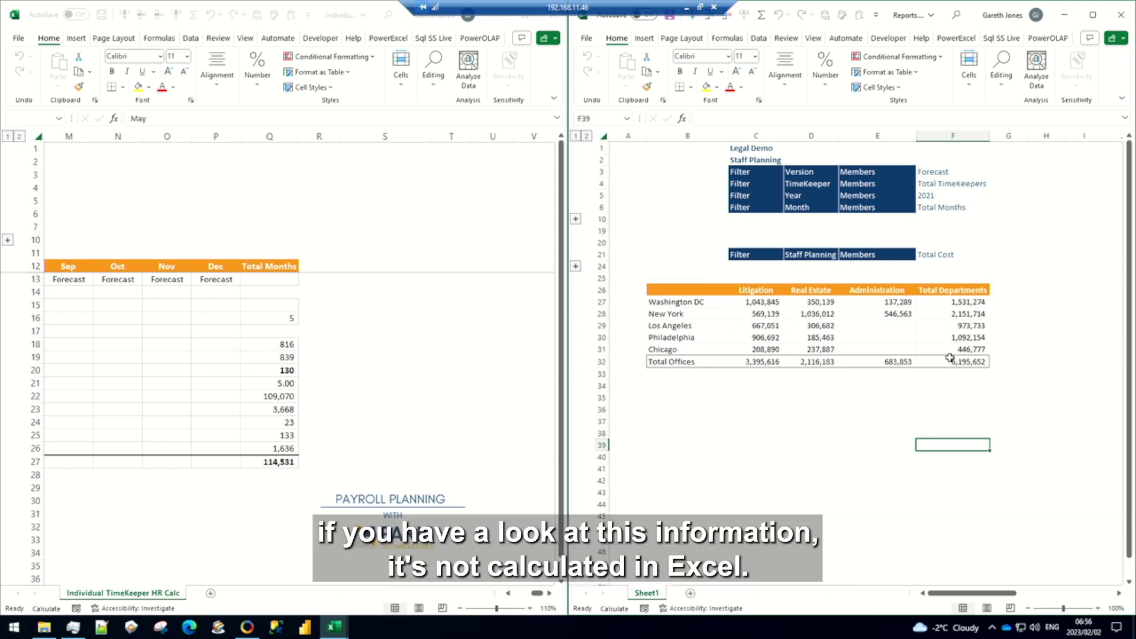
{"action": "left_click", "coordinate": [957, 362]}
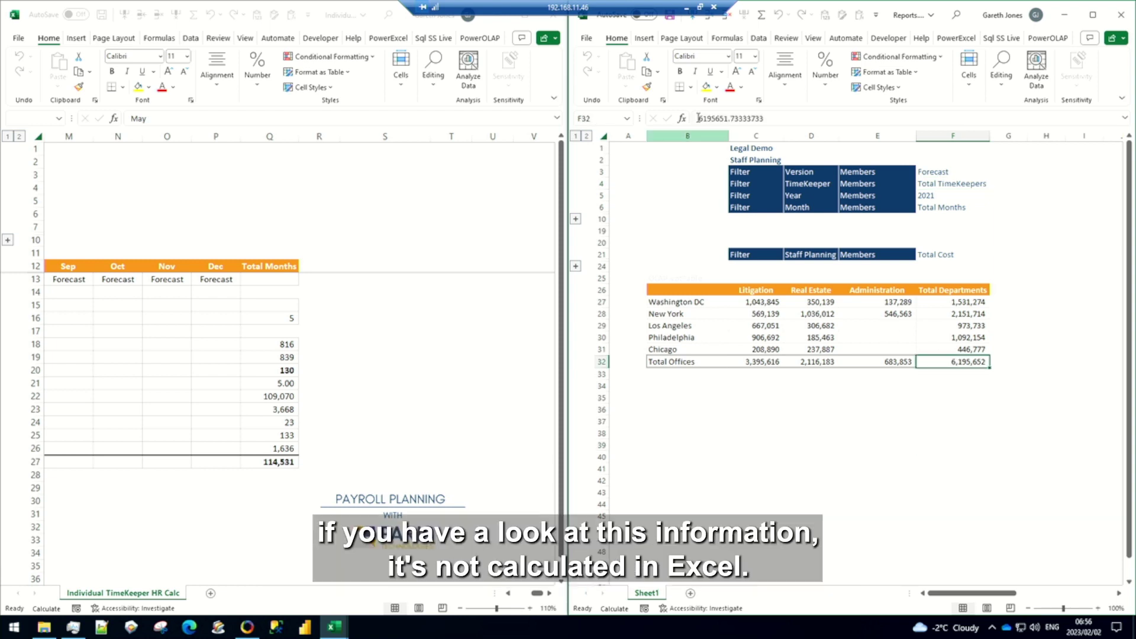
{"action": "left_click_drag", "start_coordinate": [814, 332], "coordinate": [1007, 416]}
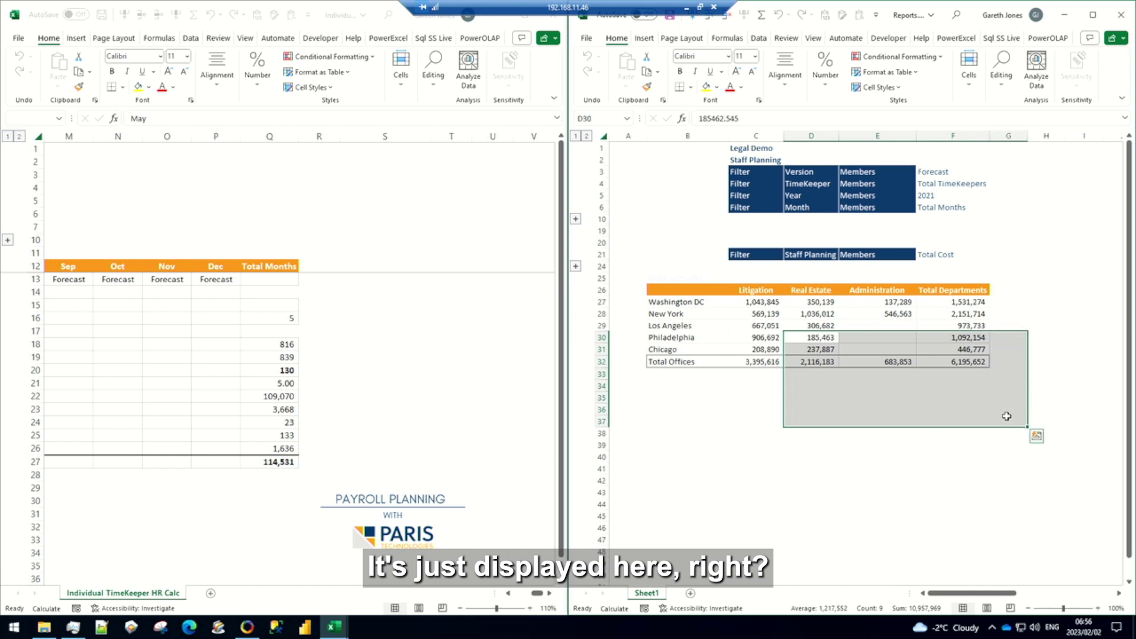
{"action": "key", "text": "Delete"}
{"action": "left_click", "coordinate": [903, 470]}
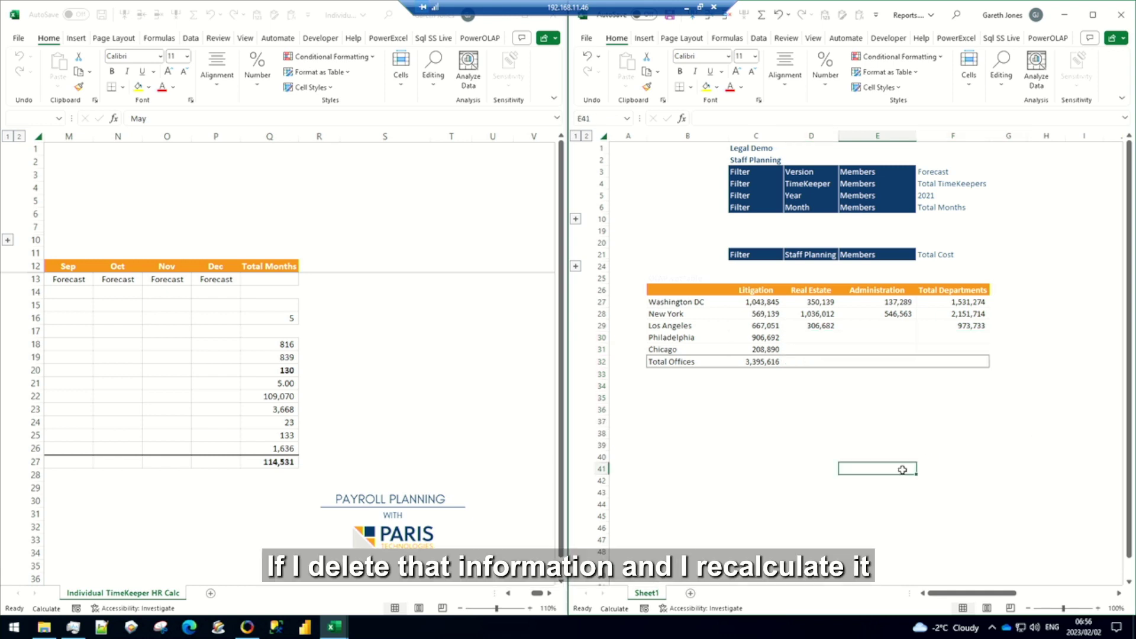
{"action": "key", "text": "F9"}
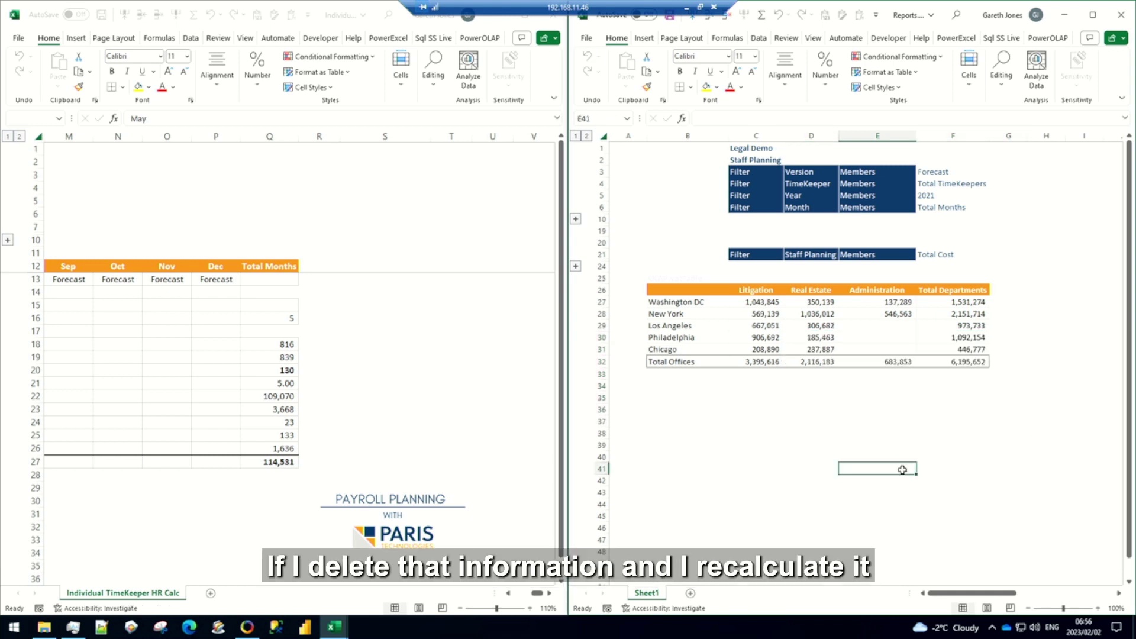
{"action": "left_click", "coordinate": [961, 363]}
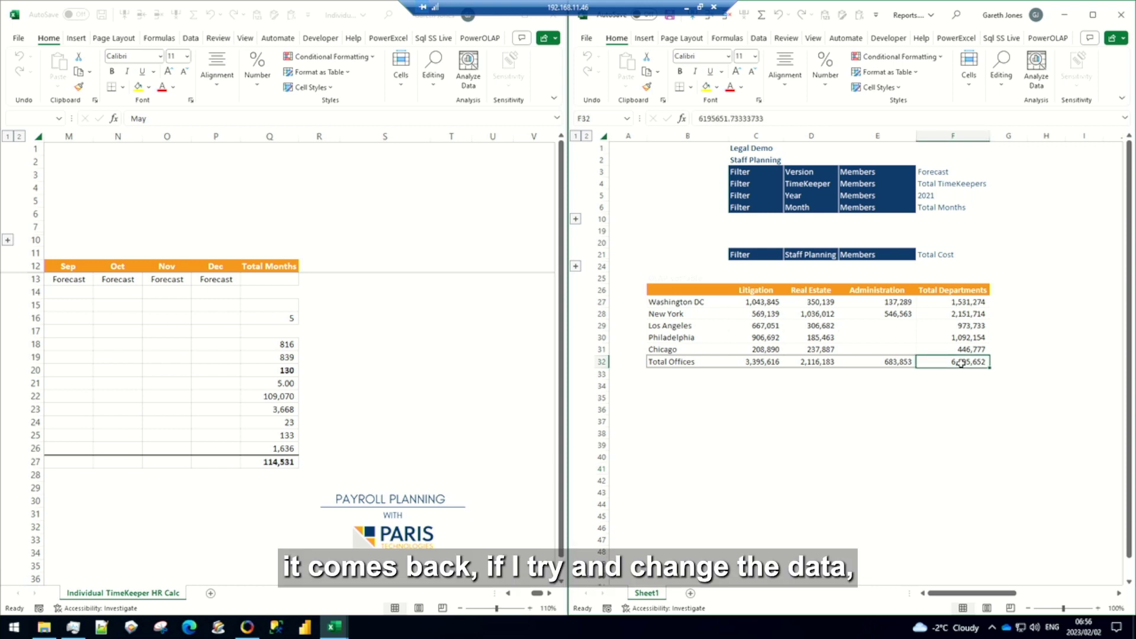
{"action": "type", "text": "151600"}
{"action": "key", "text": "Return"}
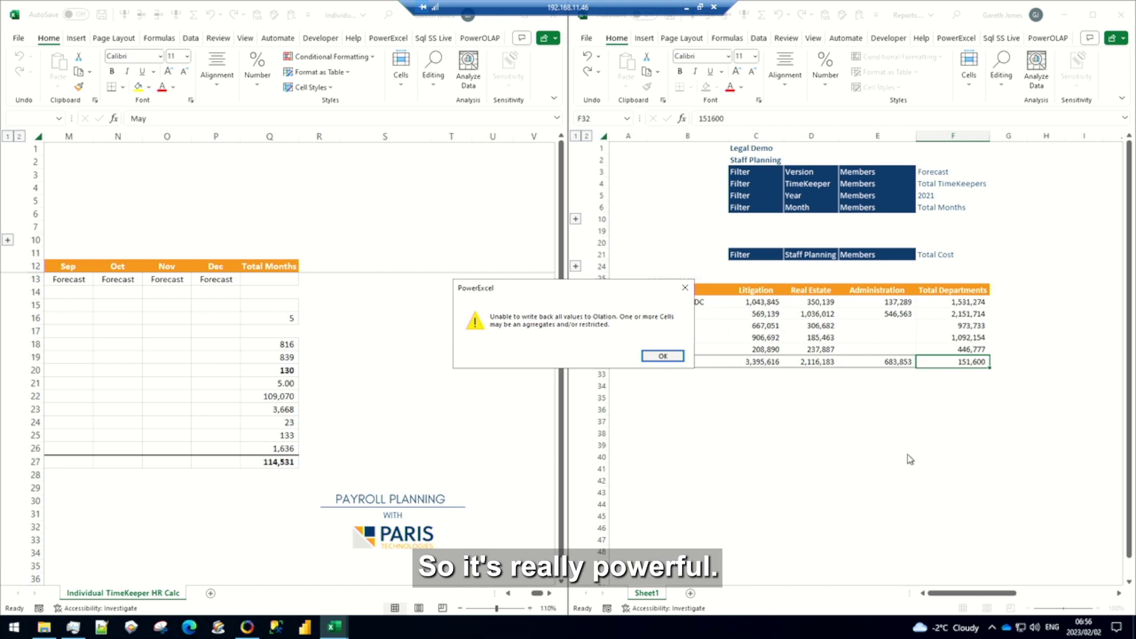
{"action": "left_click", "coordinate": [674, 358]}
{"action": "left_click", "coordinate": [850, 418]}
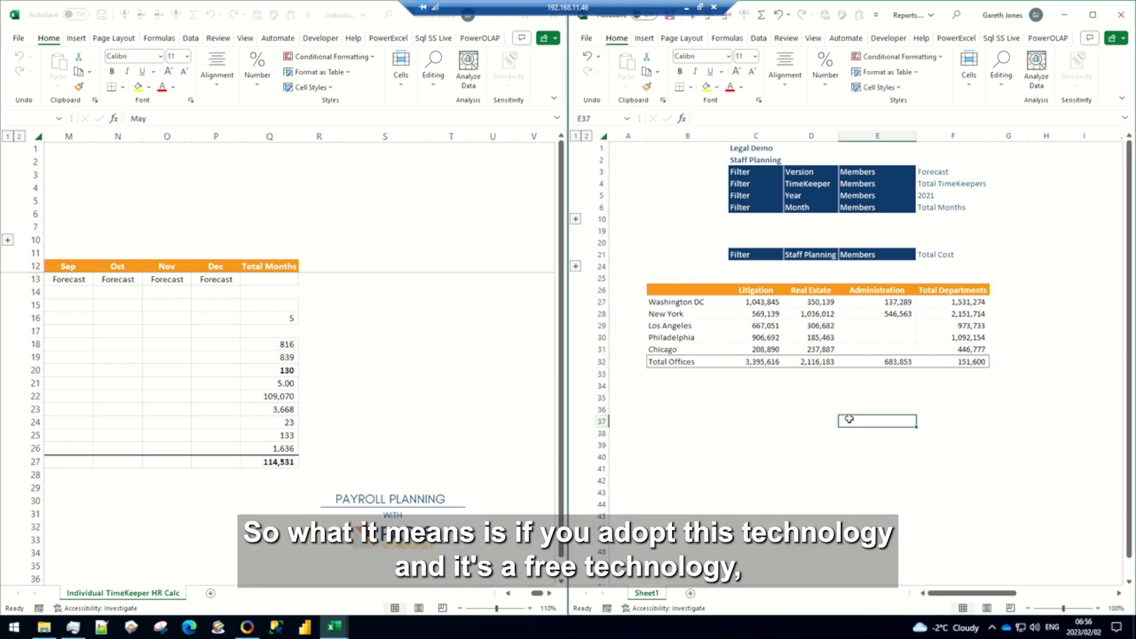